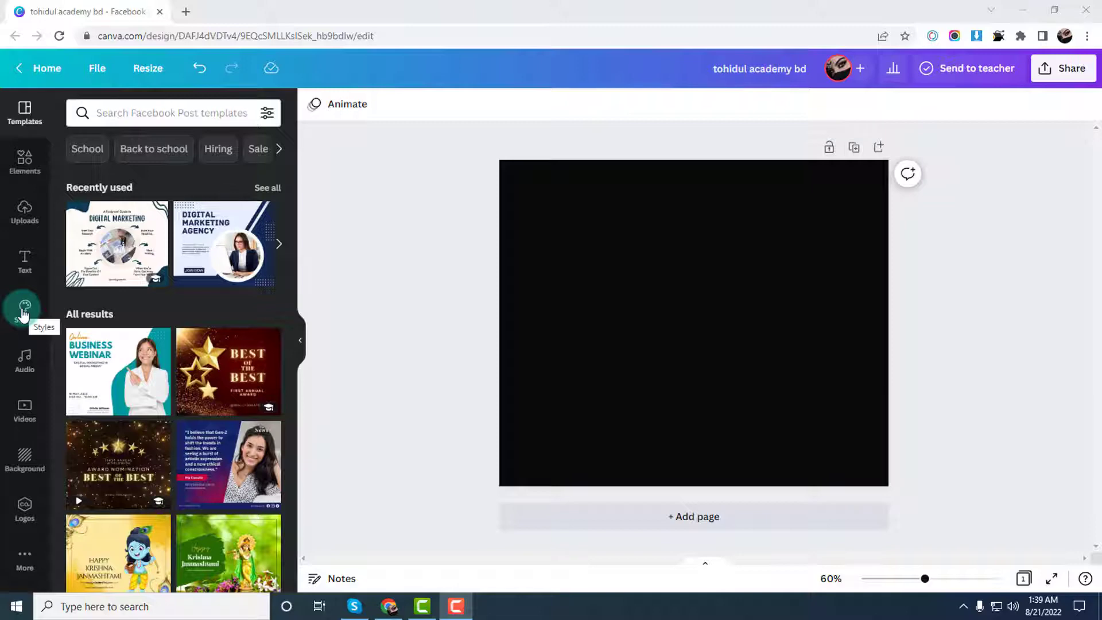
- Examine the brand palettes, color palettes, font sets and combinations offered in the Styles library
{"action": "left_click", "coordinate": [23, 311]}
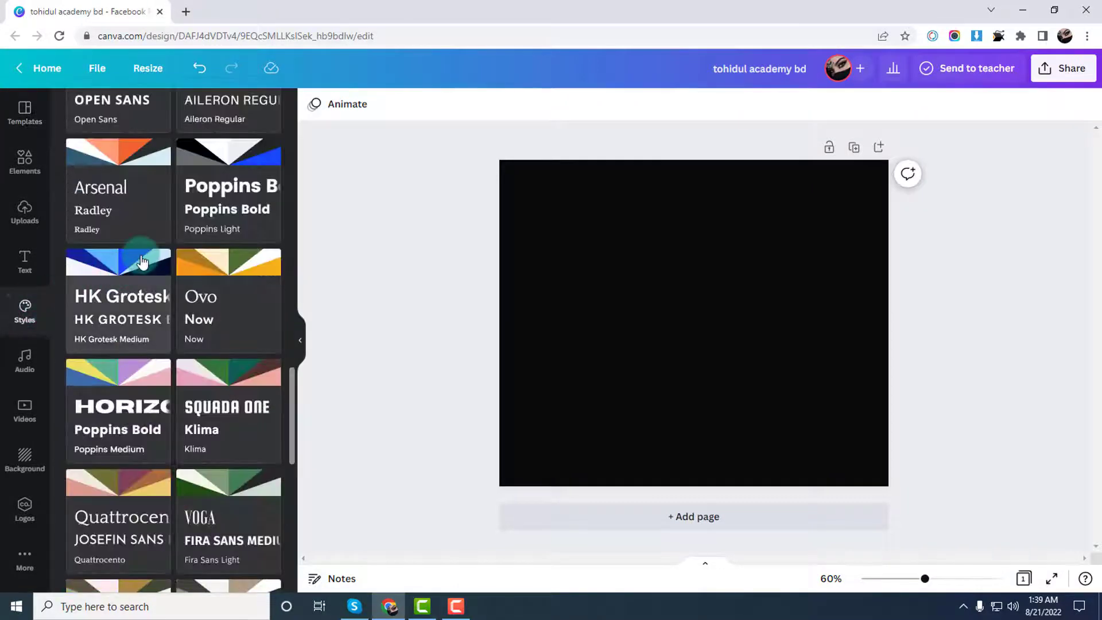
{"action": "scroll", "coordinate": [141, 270], "scroll_direction": "up", "scroll_amount": 15}
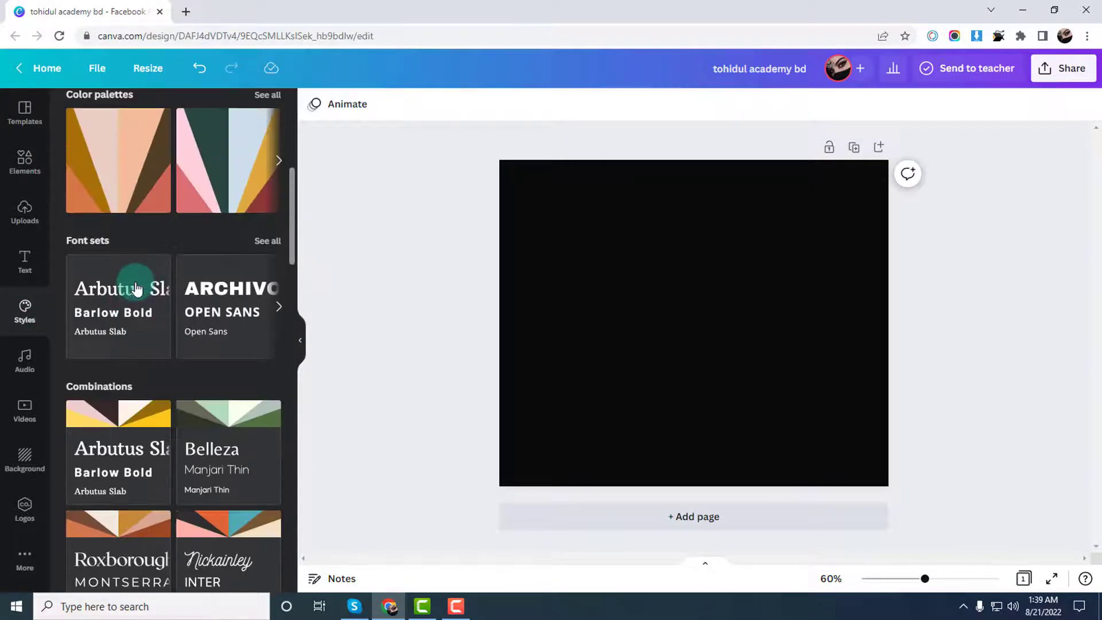
{"action": "scroll", "coordinate": [136, 287], "scroll_direction": "up", "scroll_amount": 7}
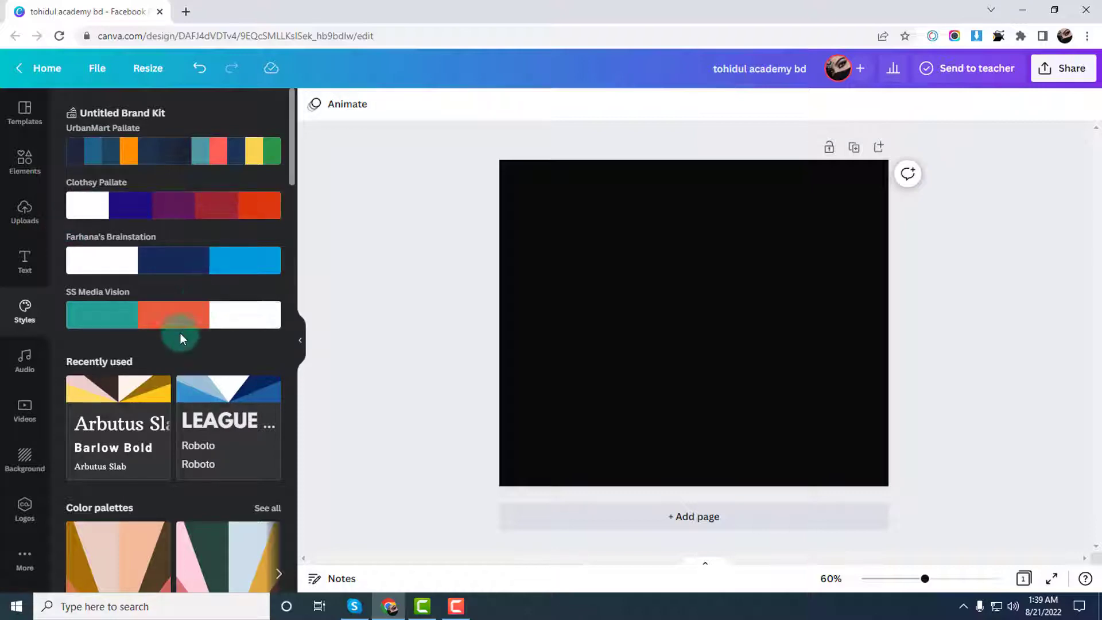
{"action": "scroll", "coordinate": [180, 334], "scroll_direction": "down", "scroll_amount": 2}
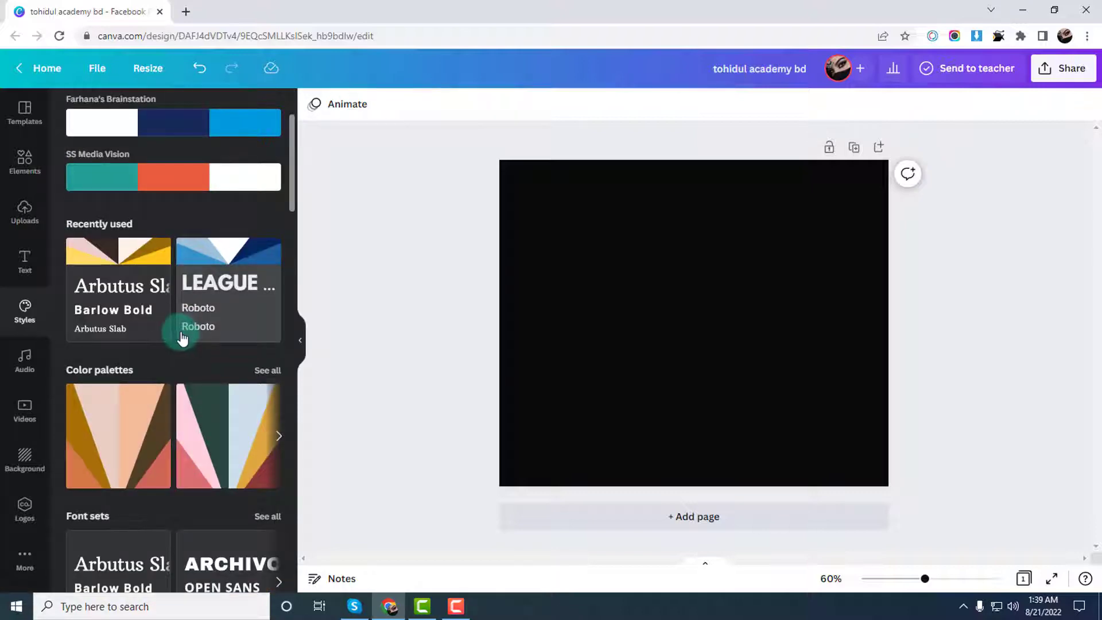
{"action": "scroll", "coordinate": [169, 389], "scroll_direction": "down", "scroll_amount": 4}
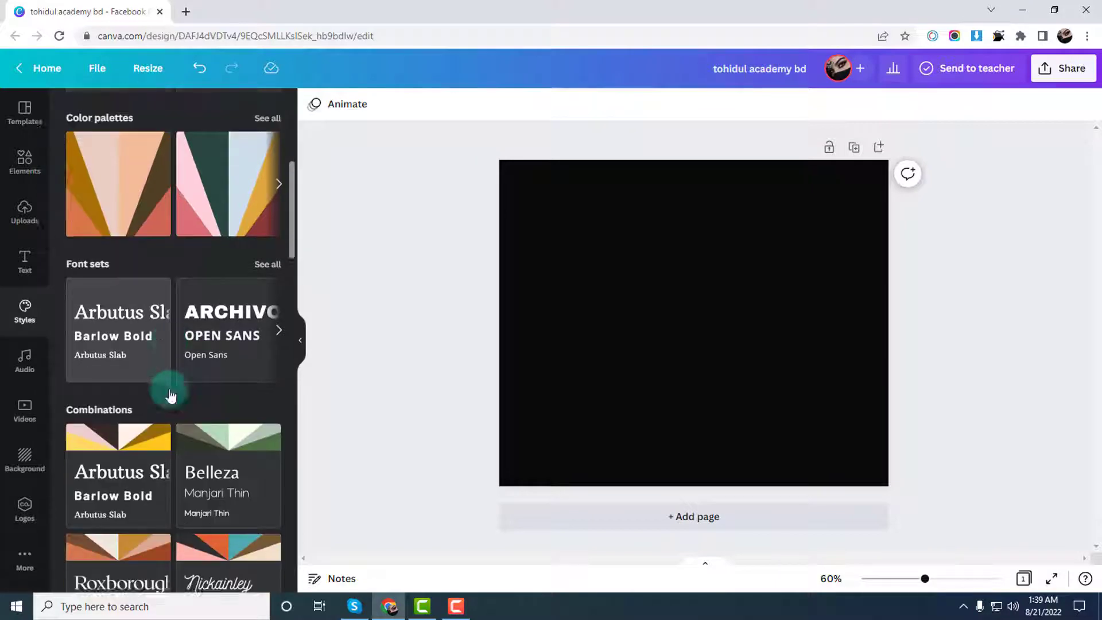
{"action": "scroll", "coordinate": [192, 371], "scroll_direction": "down", "scroll_amount": 1}
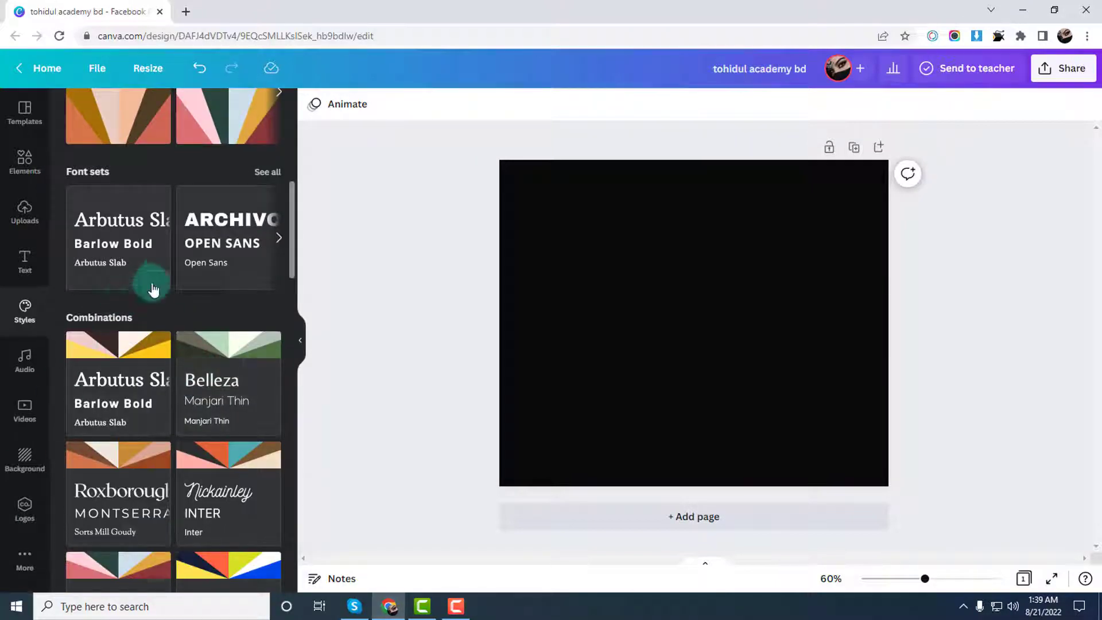
{"action": "scroll", "coordinate": [201, 264], "scroll_direction": "down", "scroll_amount": 2}
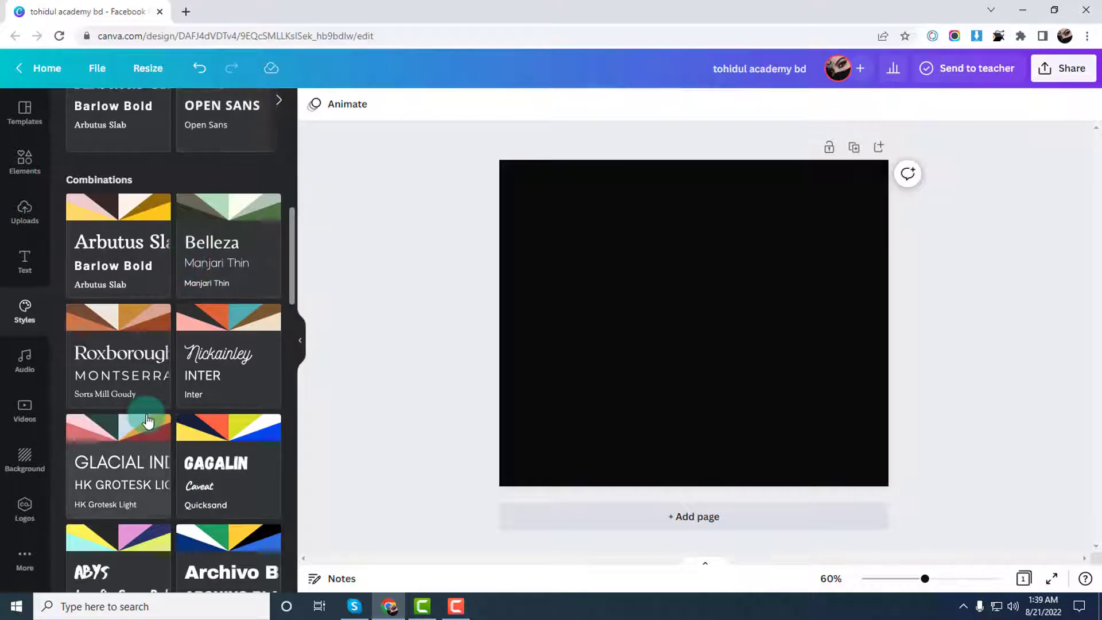
{"action": "scroll", "coordinate": [150, 418], "scroll_direction": "up", "scroll_amount": 5}
{"action": "scroll", "coordinate": [224, 447], "scroll_direction": "down", "scroll_amount": 3}
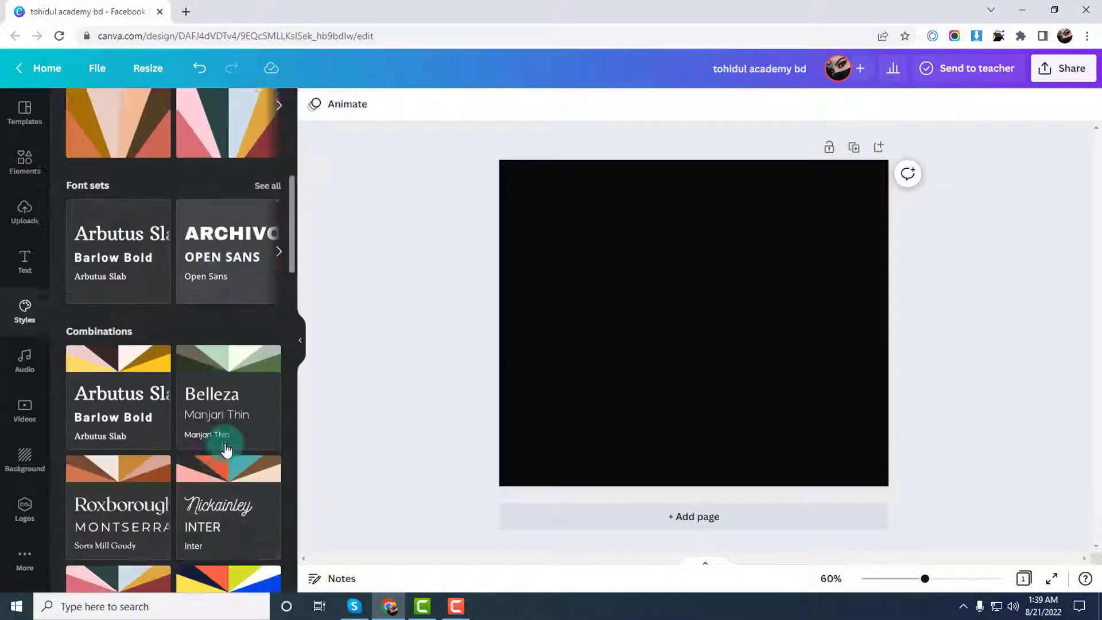
- Apply the Arbutus Slab and Barlow Bold style combination to the blank page and glance at the text options
{"action": "left_click", "coordinate": [144, 372]}
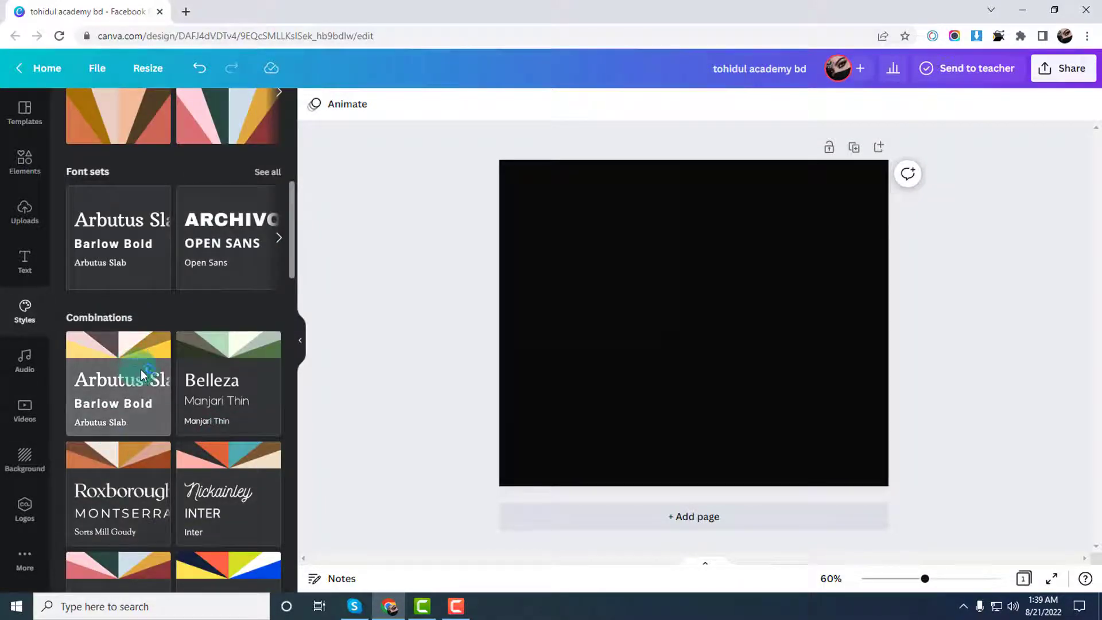
{"action": "left_click", "coordinate": [632, 244]}
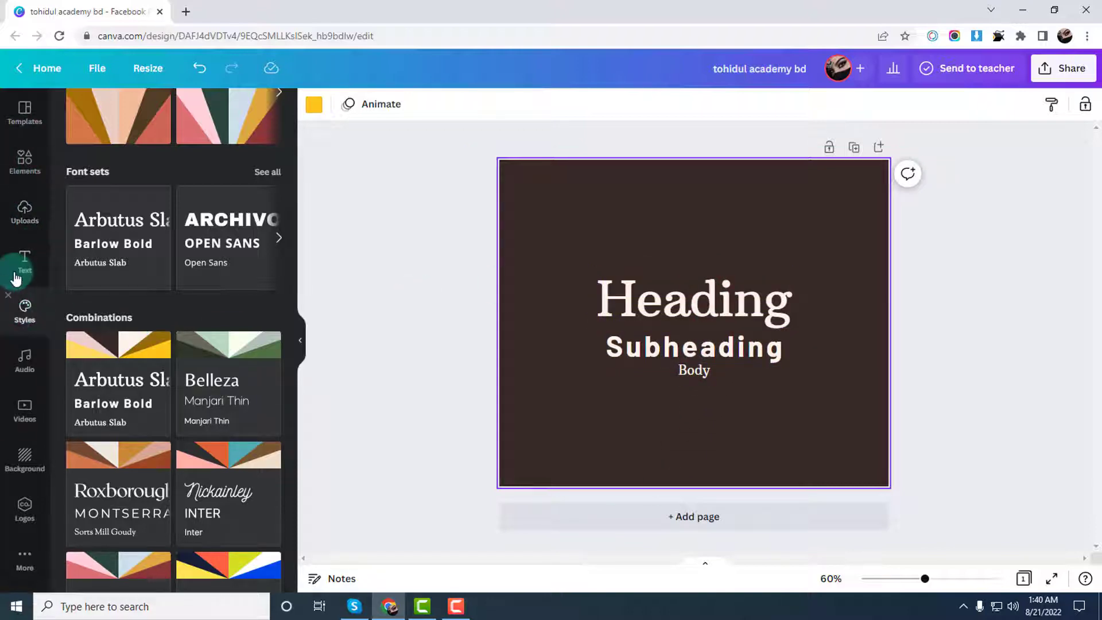
{"action": "left_click", "coordinate": [24, 255]}
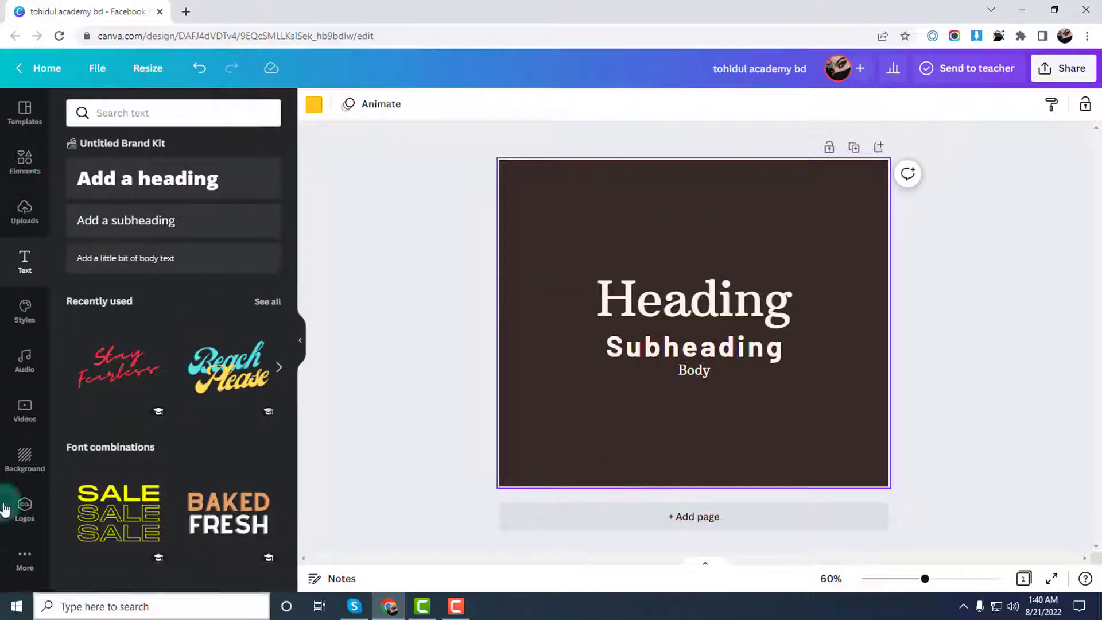
{"action": "left_click", "coordinate": [23, 312]}
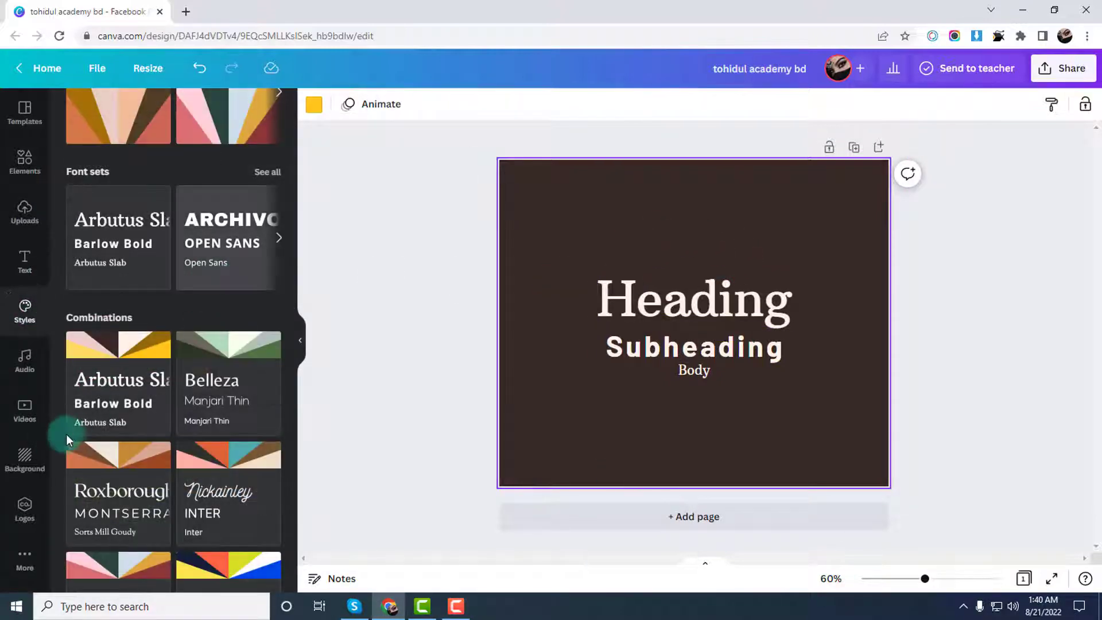
- Recolor the page with the SS Media Vision palette and the white, navy and light-blue brand palette in turn
{"action": "scroll", "coordinate": [160, 396], "scroll_direction": "down", "scroll_amount": 6}
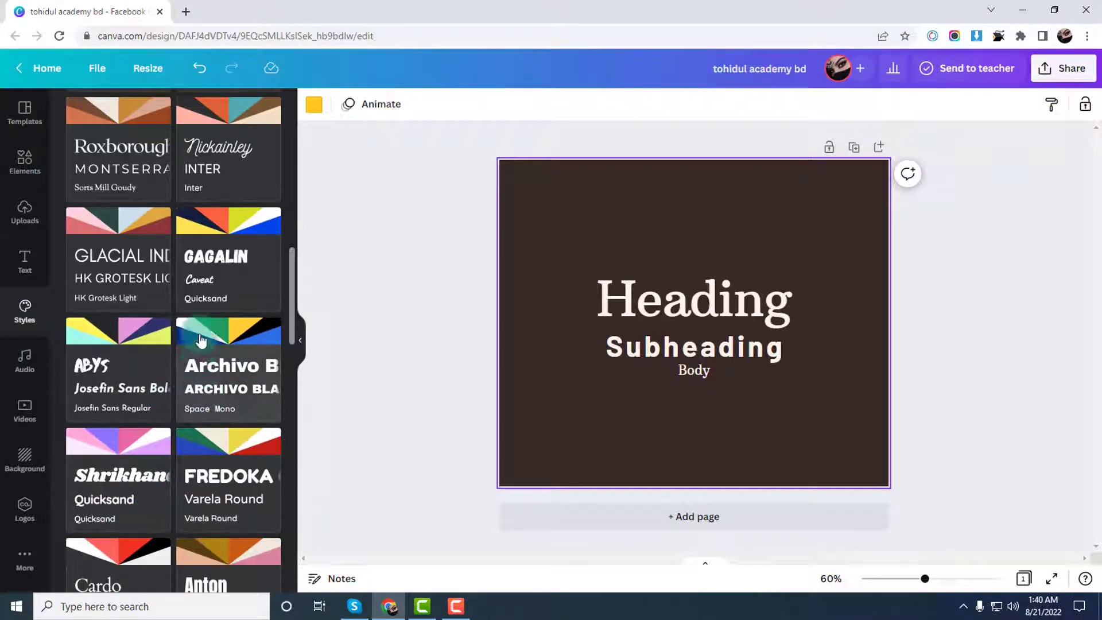
{"action": "scroll", "coordinate": [201, 340], "scroll_direction": "up", "scroll_amount": 10}
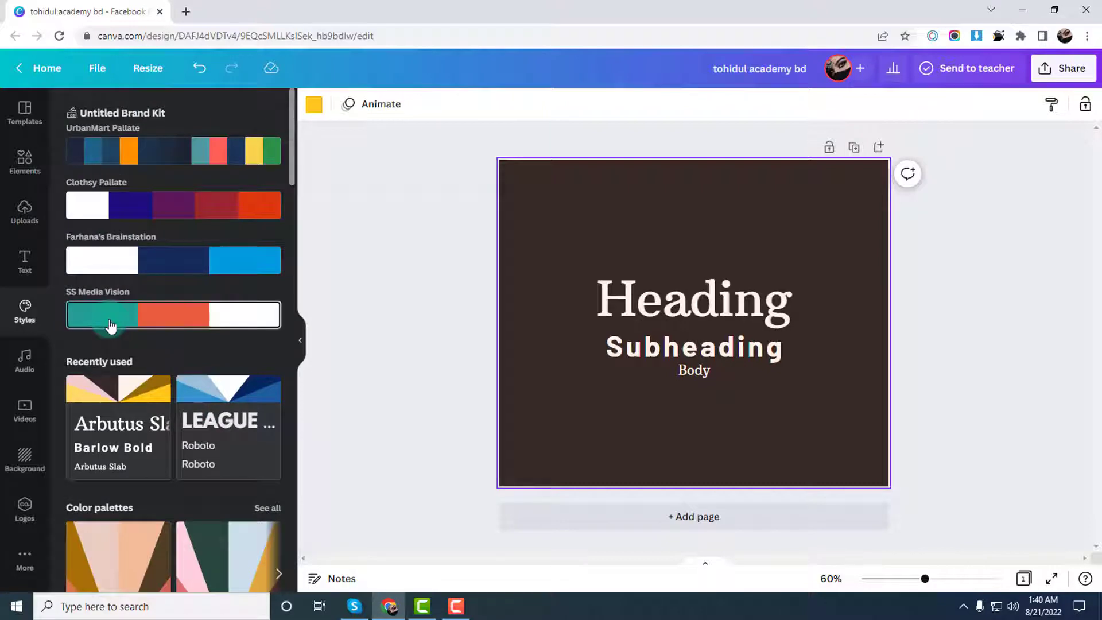
{"action": "left_click", "coordinate": [111, 326]}
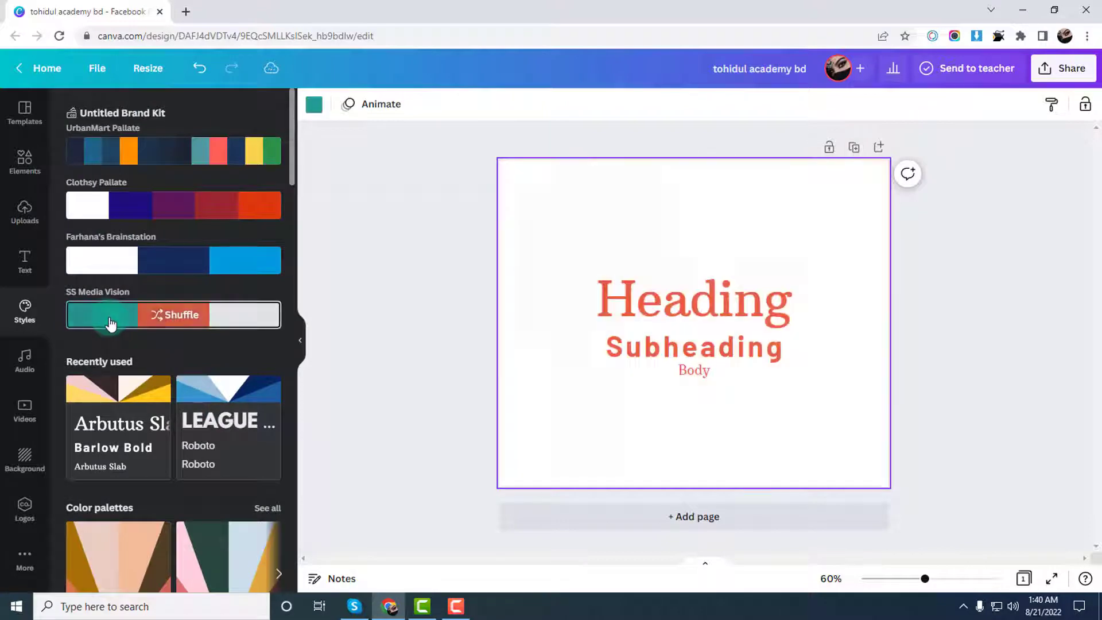
{"action": "left_click", "coordinate": [100, 274]}
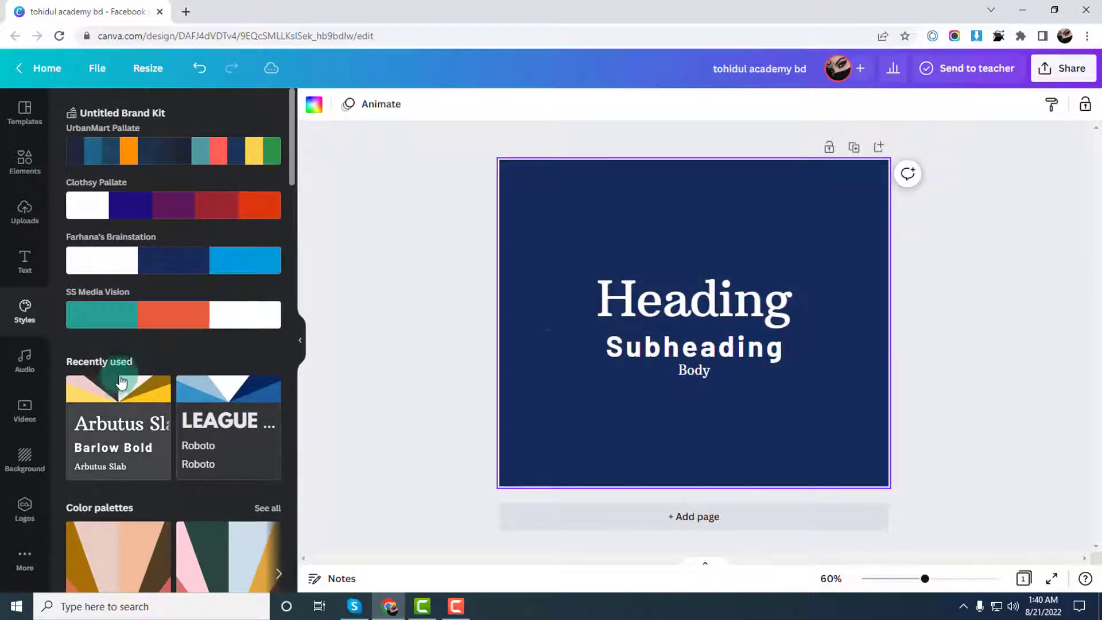
- Undo the palette changes and the style combination on the page
{"action": "left_click", "coordinate": [591, 395]}
{"action": "key", "text": "ctrl+z"}
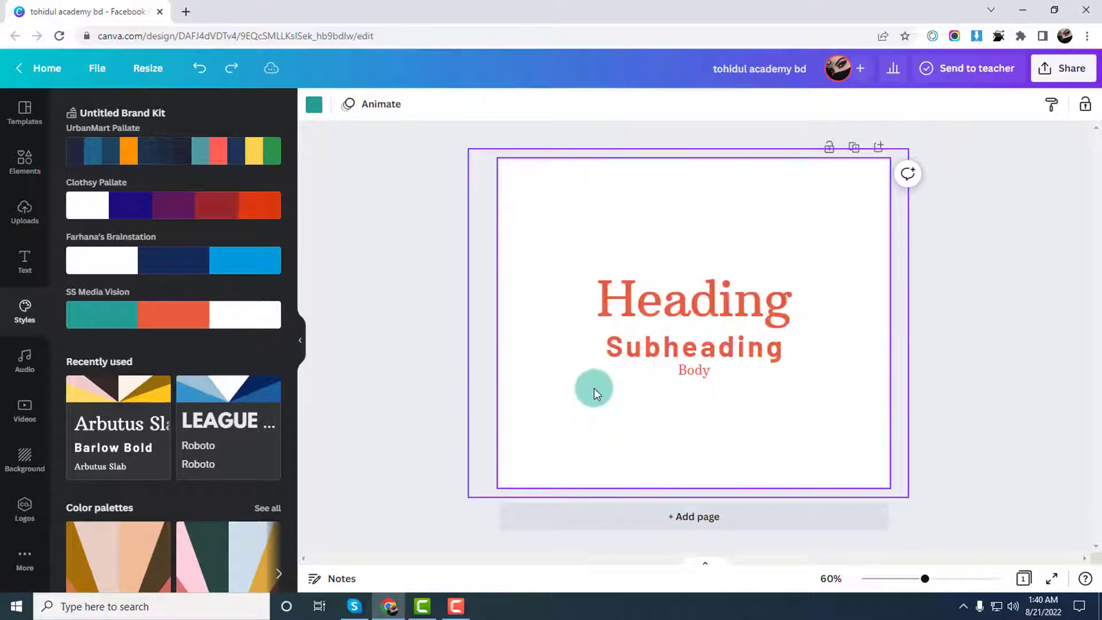
{"action": "key", "text": "ctrl+z"}
{"action": "key", "text": "ctrl+z"}
{"action": "left_click", "coordinate": [406, 341]}
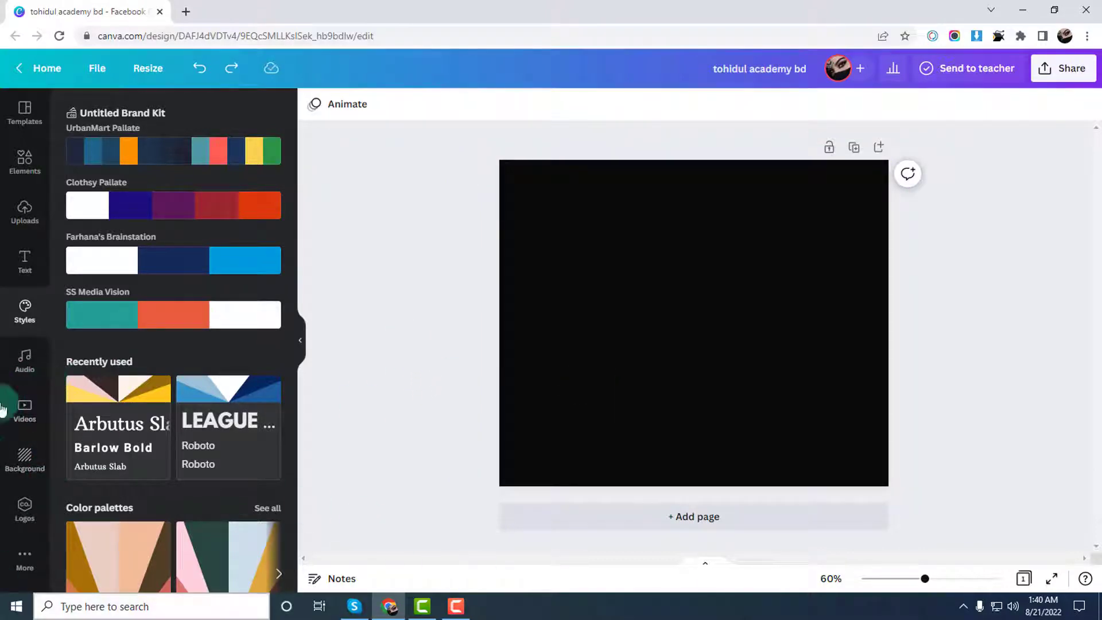
- Examine the audio library's genre sections and its suggested category filters
{"action": "left_click", "coordinate": [24, 372]}
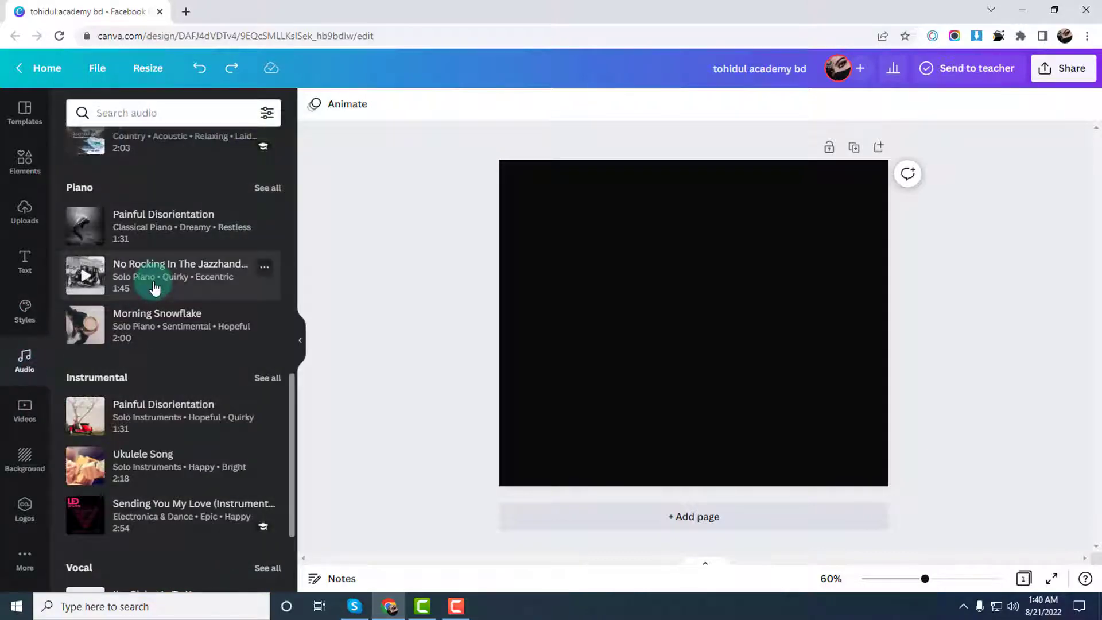
{"action": "scroll", "coordinate": [153, 285], "scroll_direction": "up", "scroll_amount": 10}
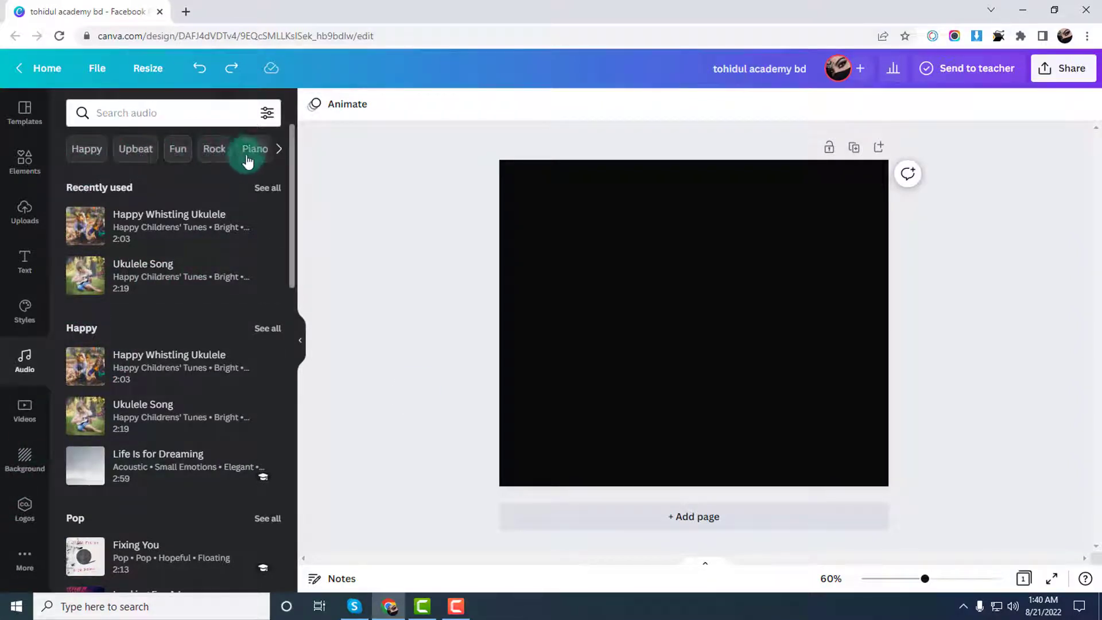
{"action": "left_click", "coordinate": [279, 154]}
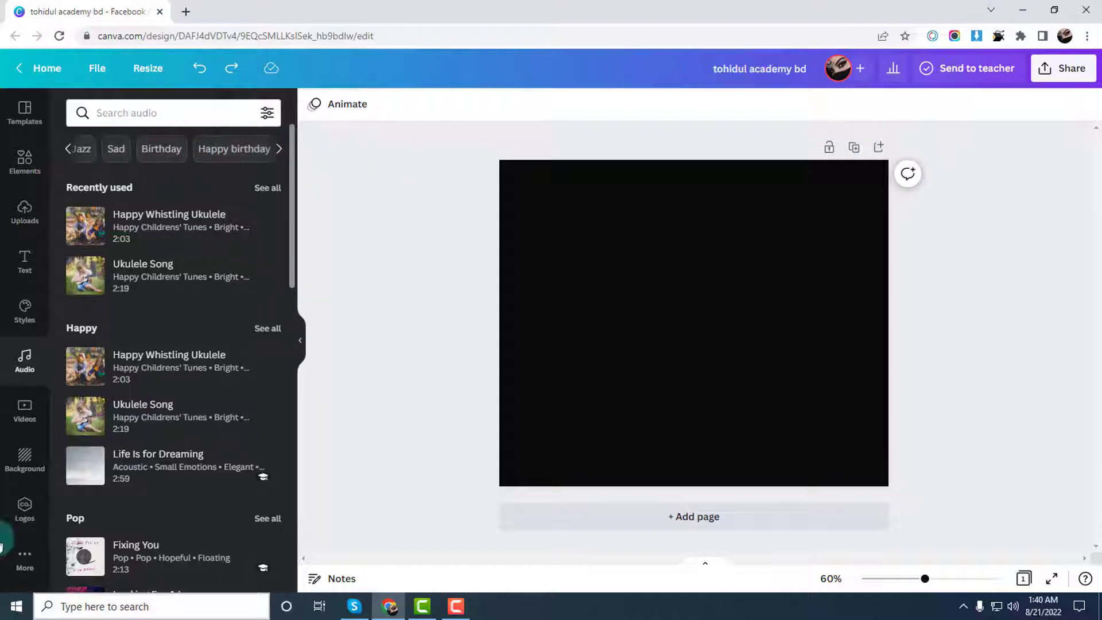
{"action": "left_click", "coordinate": [281, 153]}
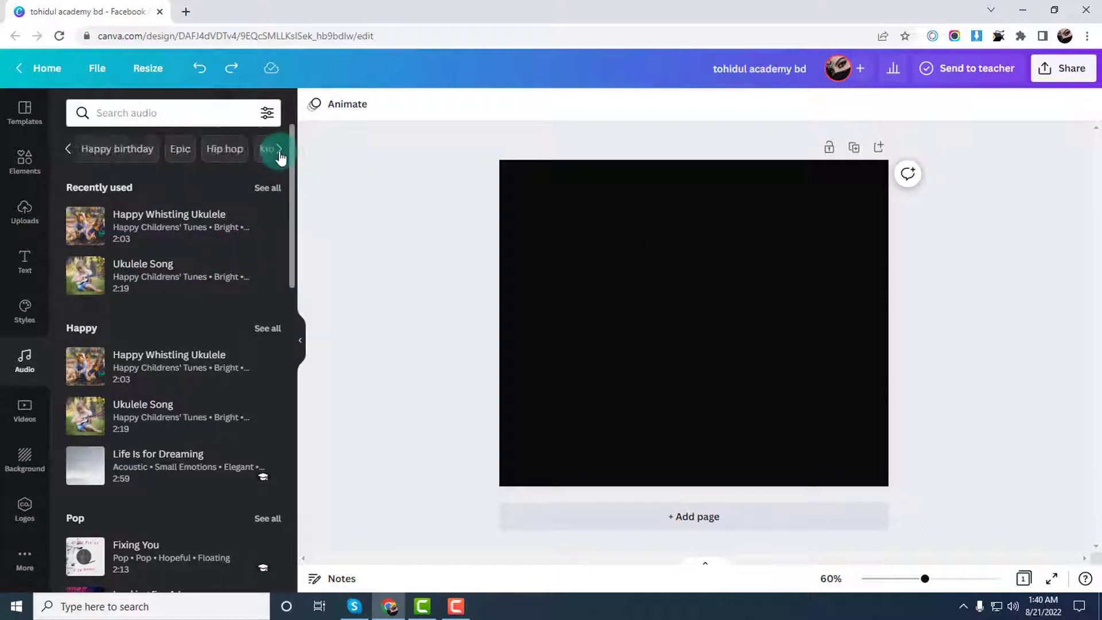
{"action": "scroll", "coordinate": [160, 370], "scroll_direction": "down", "scroll_amount": 7}
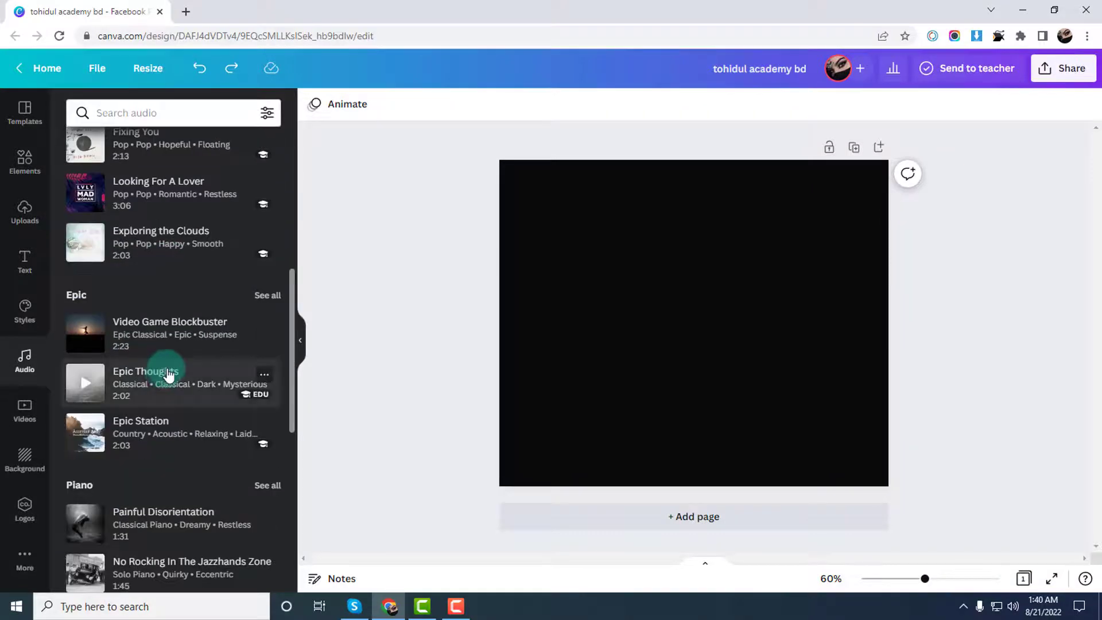
{"action": "scroll", "coordinate": [168, 376], "scroll_direction": "up", "scroll_amount": 8}
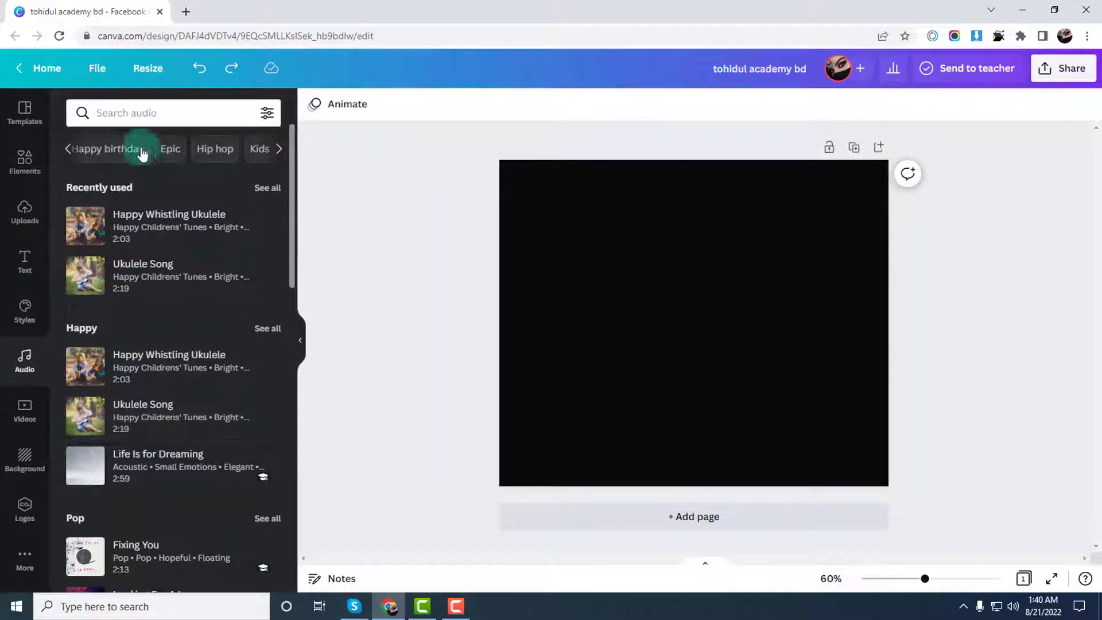
{"action": "left_click", "coordinate": [68, 149]}
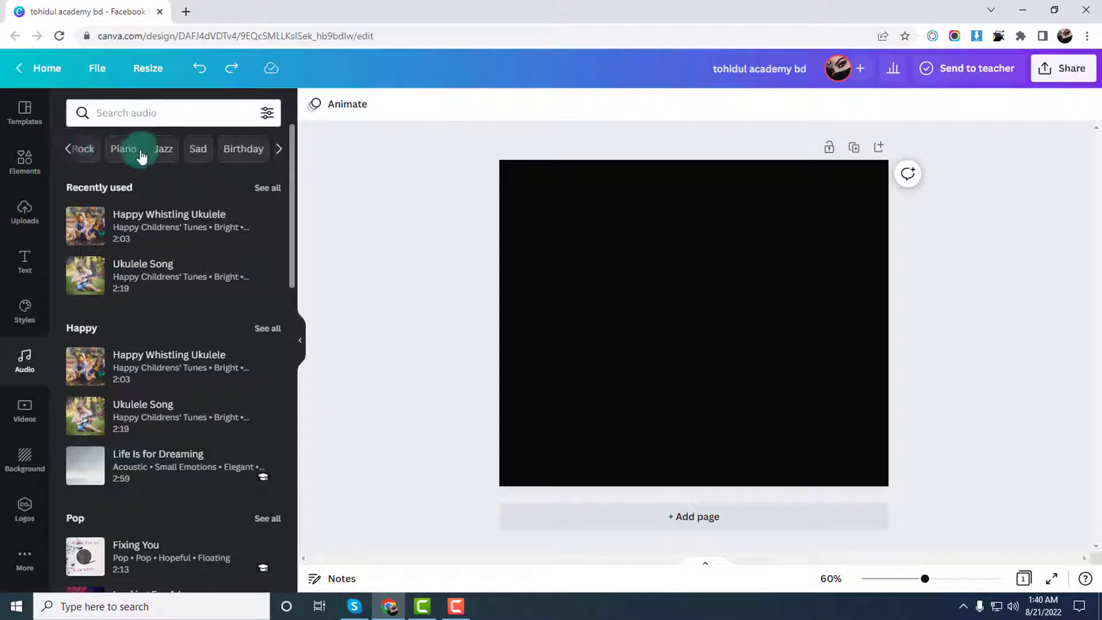
- Filter the audio library by the Birthday category and look over the listed songs
{"action": "left_click", "coordinate": [254, 154]}
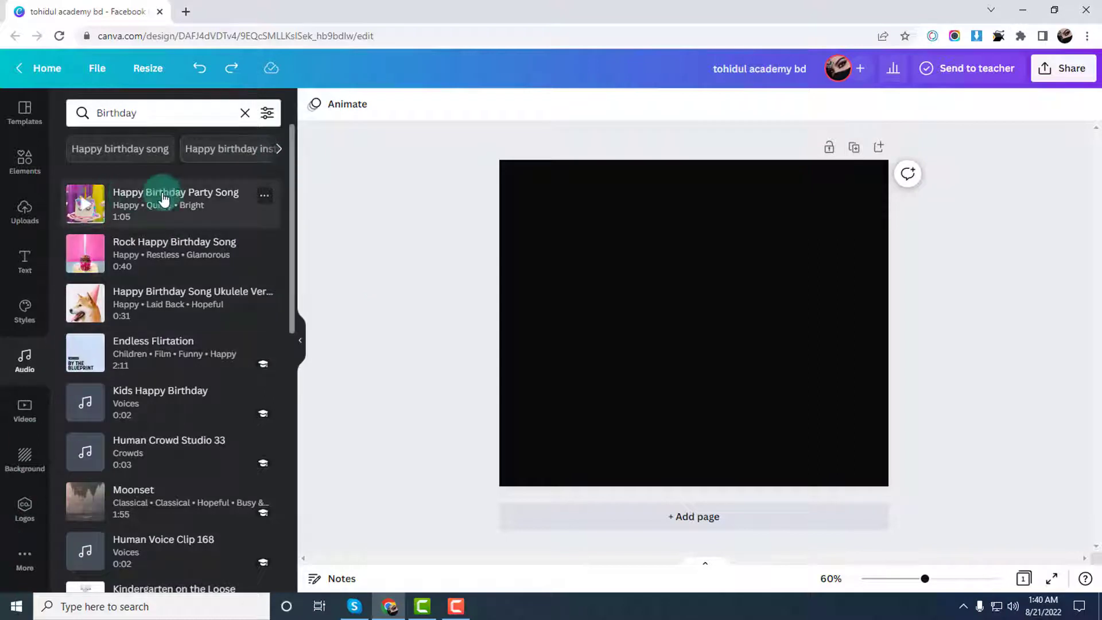
{"action": "left_click", "coordinate": [107, 253]}
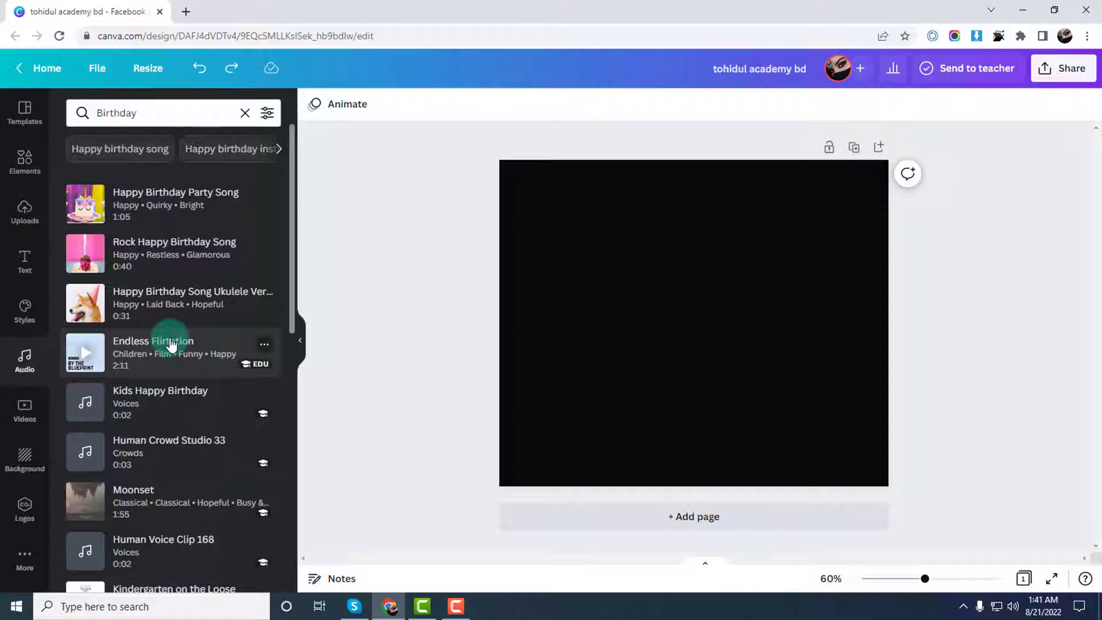
{"action": "left_click", "coordinate": [739, 264]}
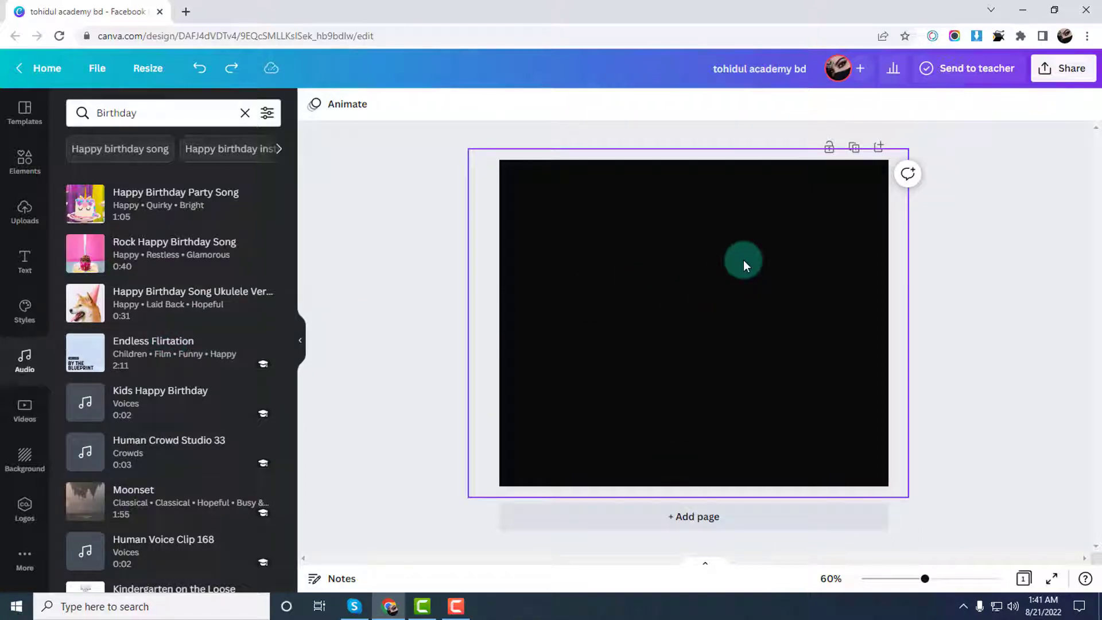
{"action": "left_click", "coordinate": [1001, 225]}
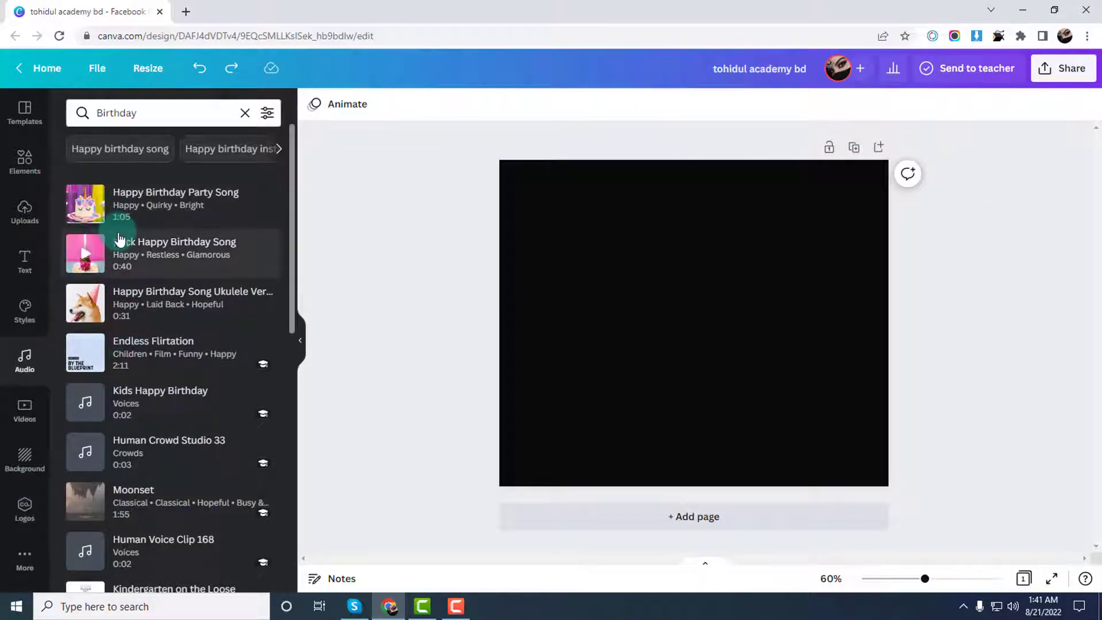
{"action": "scroll", "coordinate": [86, 247], "scroll_direction": "down", "scroll_amount": 1}
{"action": "scroll", "coordinate": [136, 309], "scroll_direction": "up", "scroll_amount": 1}
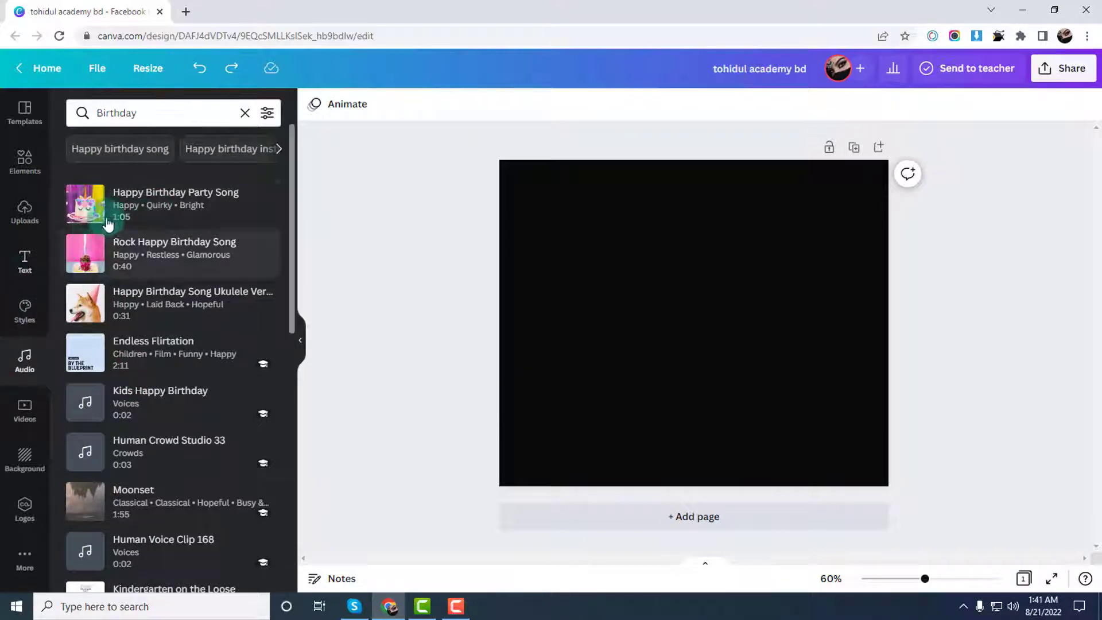
- Try out Happy Birthday Party Song as the page's audio, play it and remove the track
{"action": "left_click", "coordinate": [136, 208]}
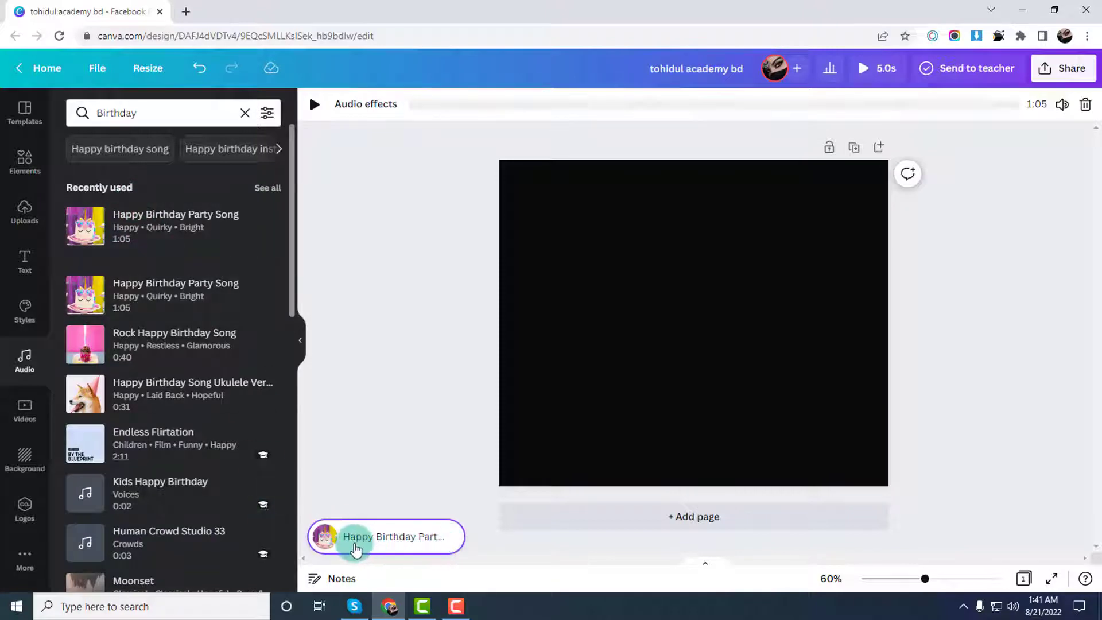
{"action": "left_click", "coordinate": [343, 541]}
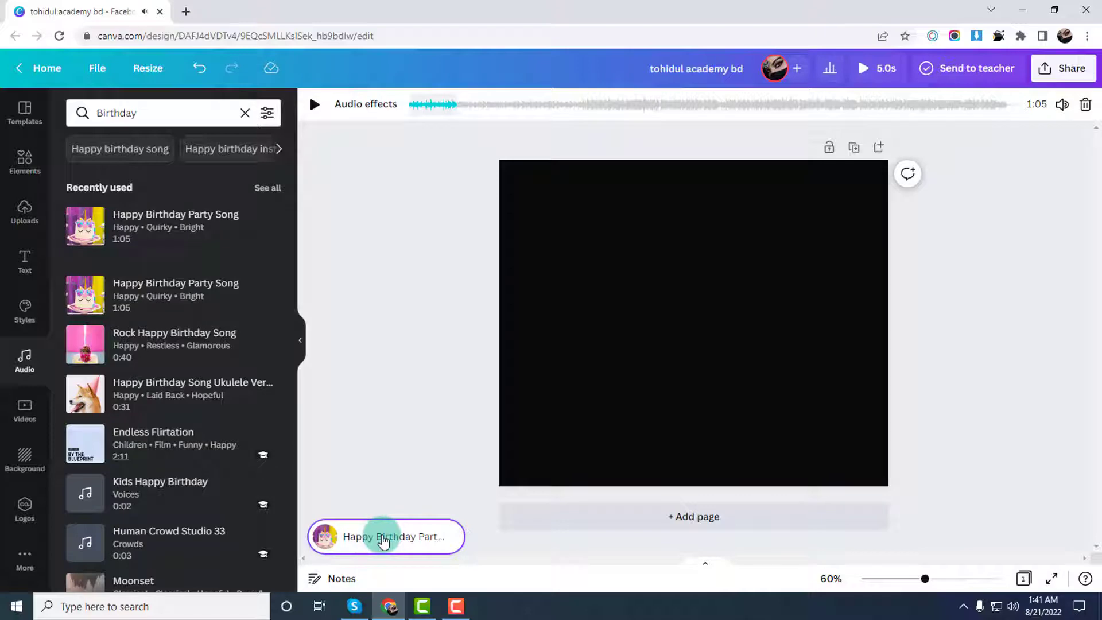
{"action": "left_click", "coordinate": [380, 535]}
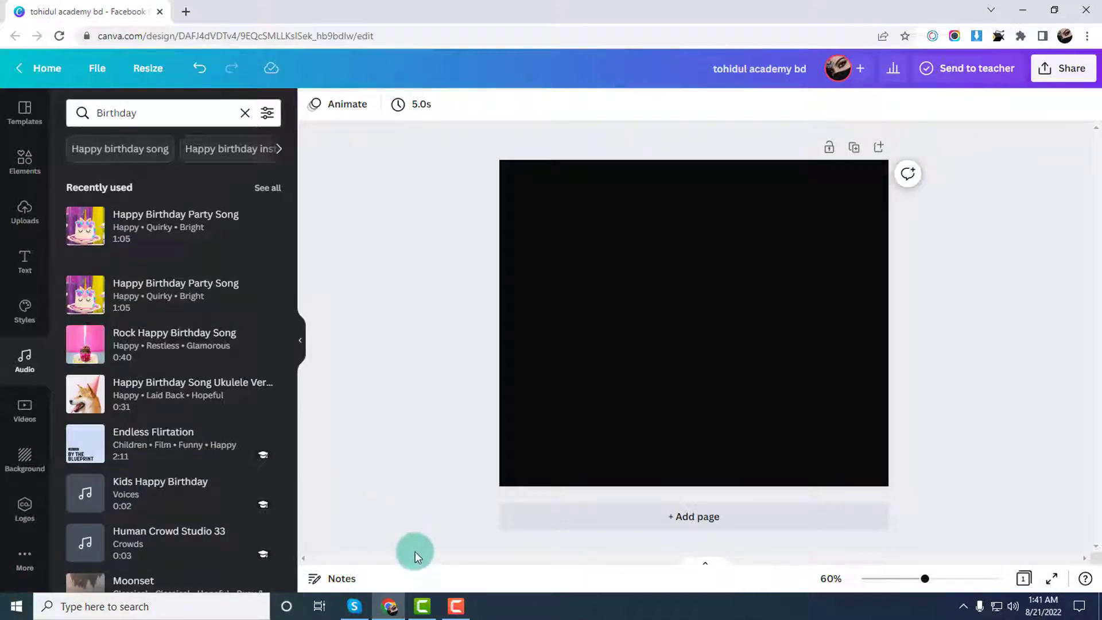
{"action": "left_click", "coordinate": [572, 451]}
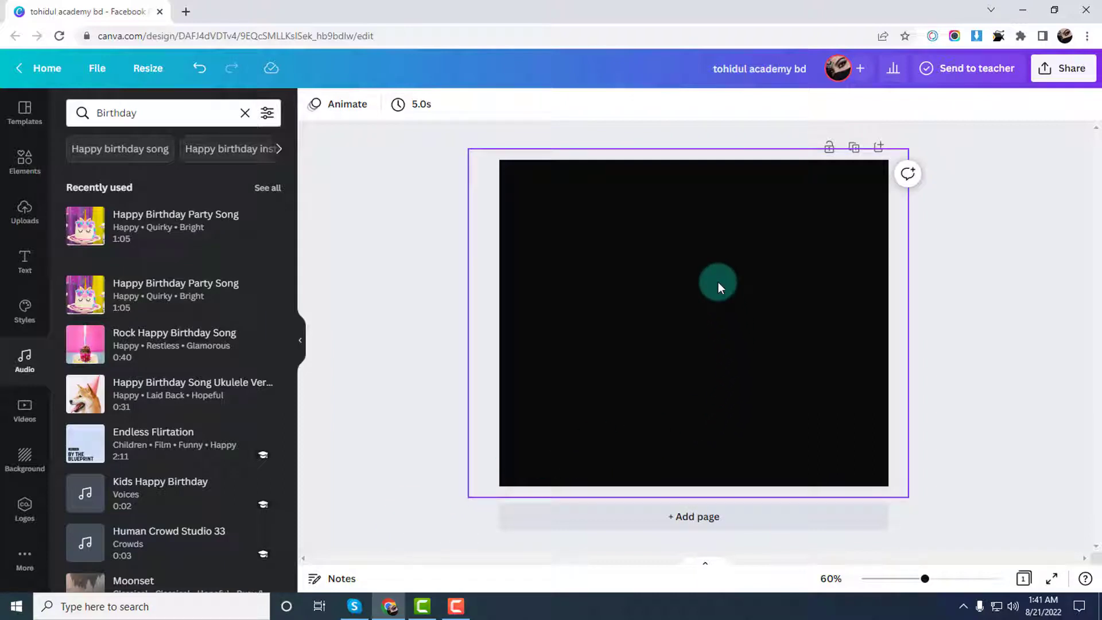
{"action": "left_click", "coordinate": [676, 346]}
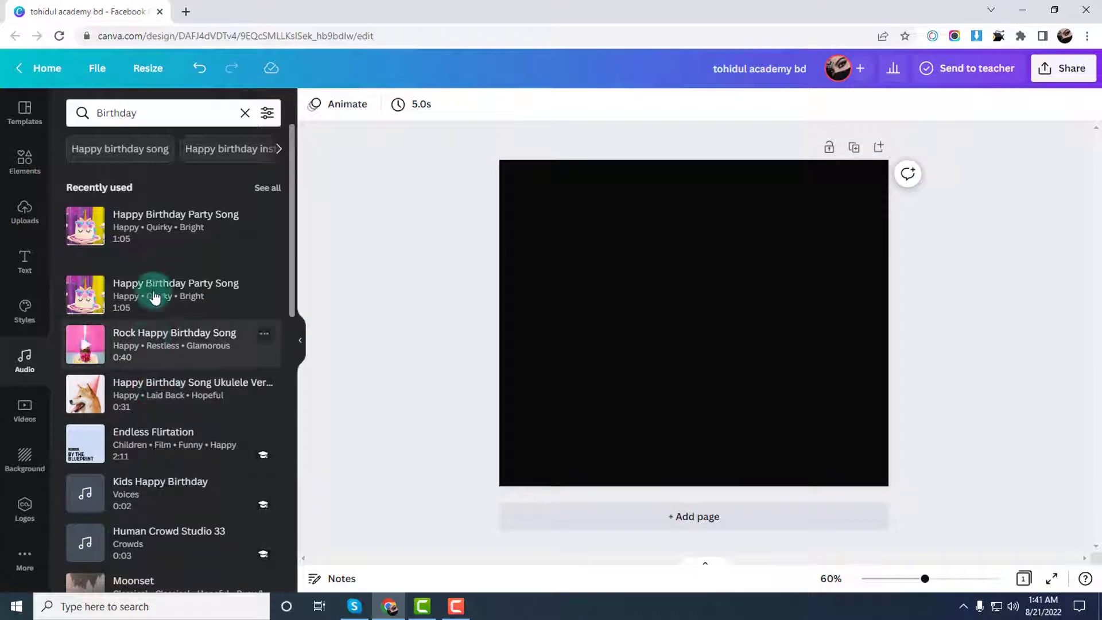
- Search the audio library for hard rock, look over the listed tracks and clear the search
{"action": "left_click", "coordinate": [245, 113]}
{"action": "left_click", "coordinate": [119, 111]}
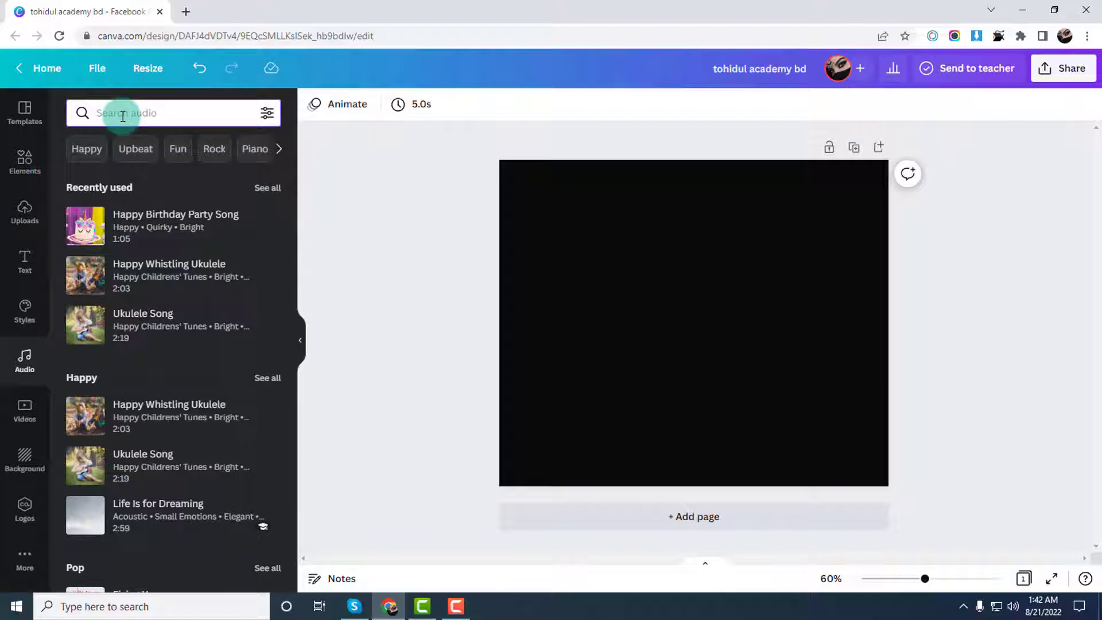
{"action": "type", "text": "rock"}
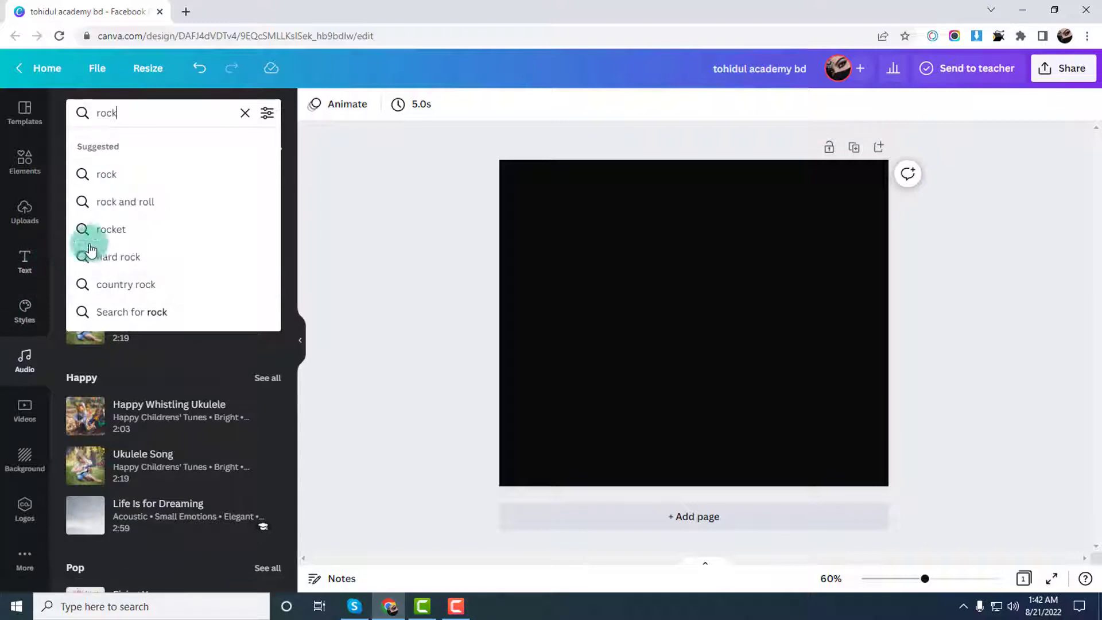
{"action": "left_click", "coordinate": [125, 267]}
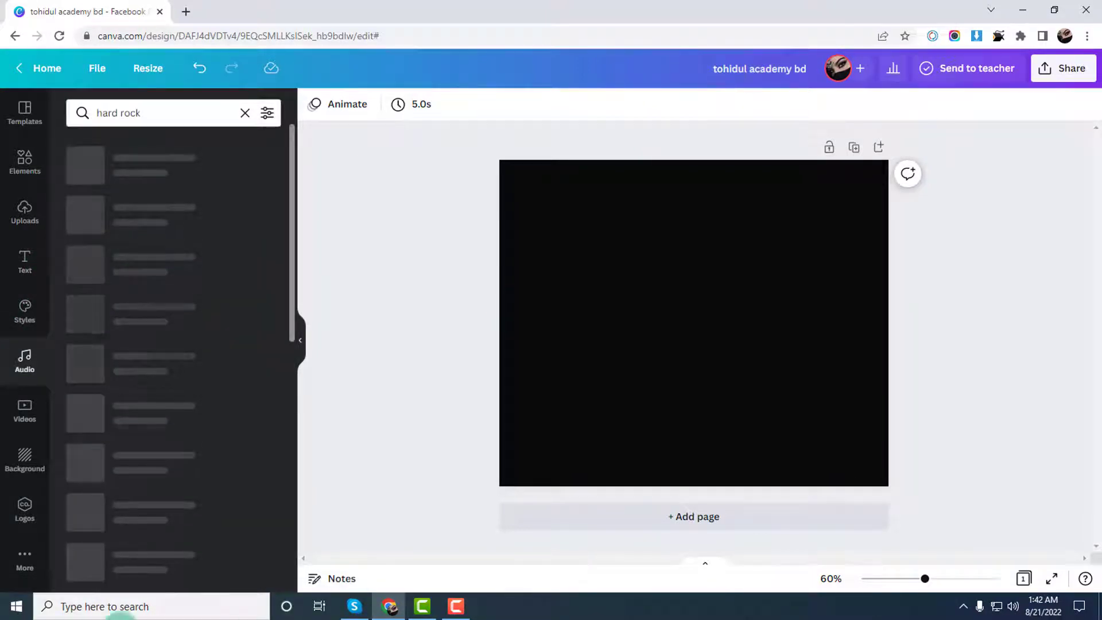
{"action": "scroll", "coordinate": [128, 295], "scroll_direction": "down", "scroll_amount": 6}
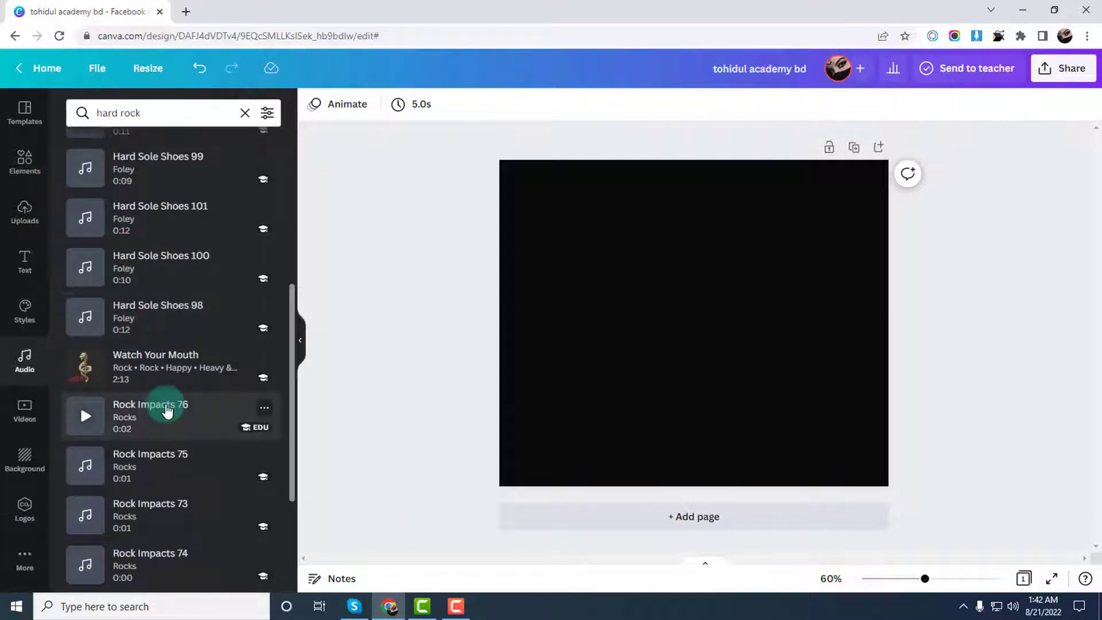
{"action": "scroll", "coordinate": [172, 357], "scroll_direction": "up", "scroll_amount": 5}
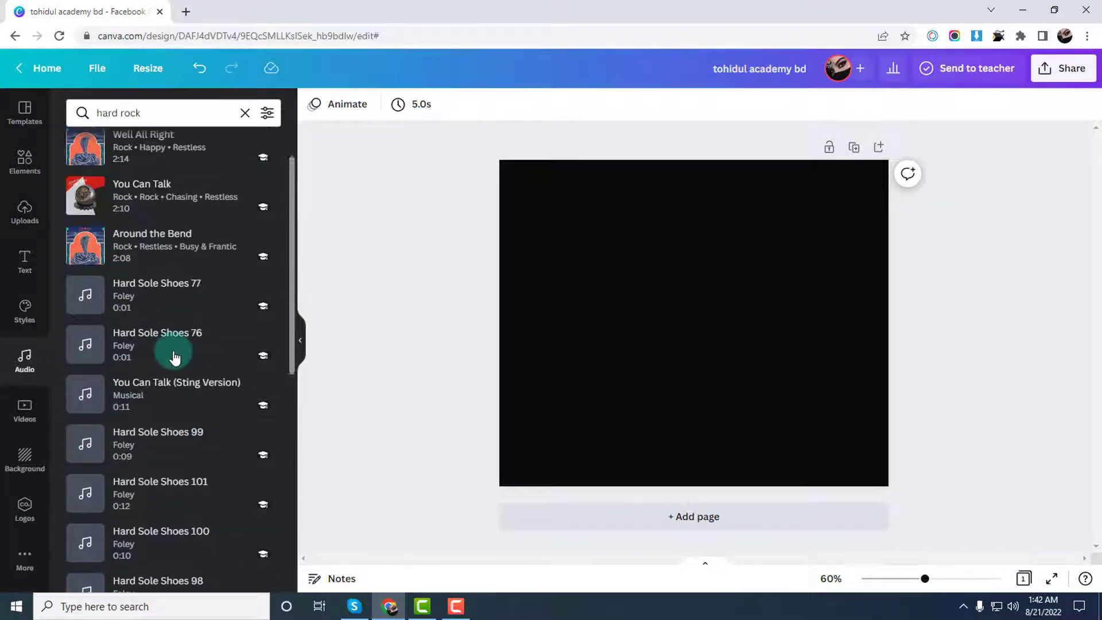
{"action": "scroll", "coordinate": [176, 357], "scroll_direction": "up", "scroll_amount": 1}
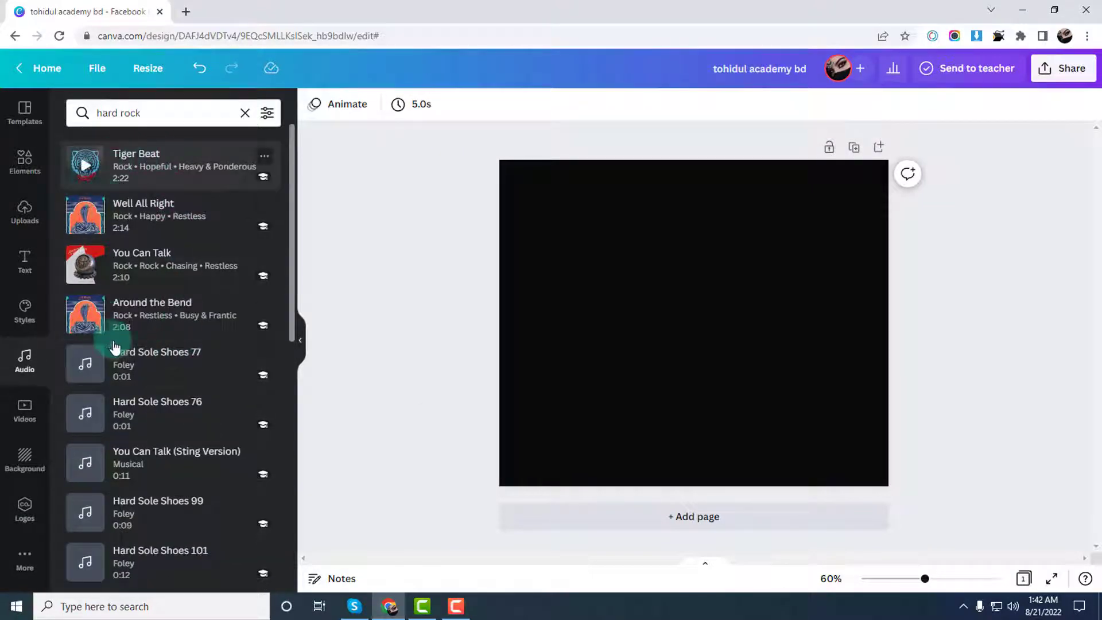
{"action": "left_click", "coordinate": [244, 114]}
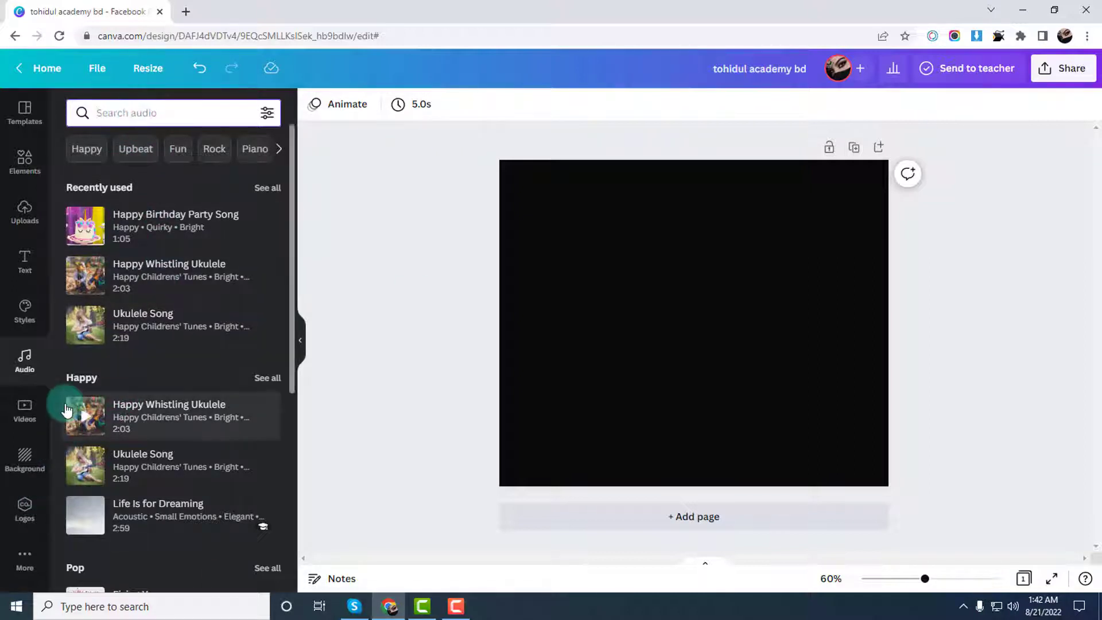
- Find the YouTube Video format (1920 × 1080 px) among the resize options and create a resized copy of the design
{"action": "left_click", "coordinate": [18, 419]}
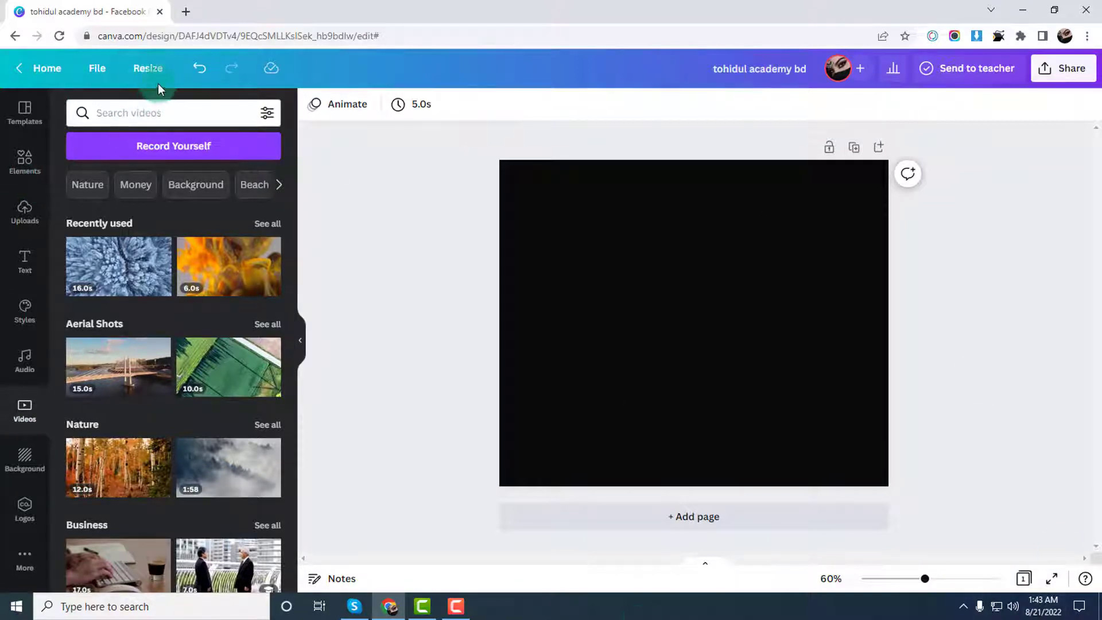
{"action": "left_click", "coordinate": [146, 72]}
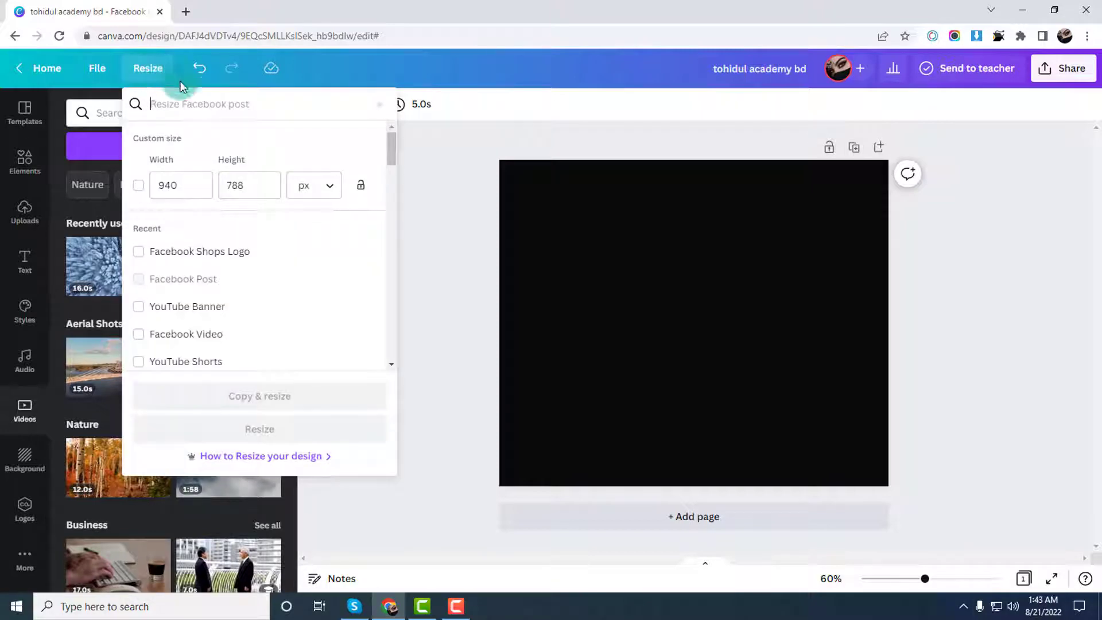
{"action": "left_click", "coordinate": [177, 106]}
{"action": "type", "text": "you"}
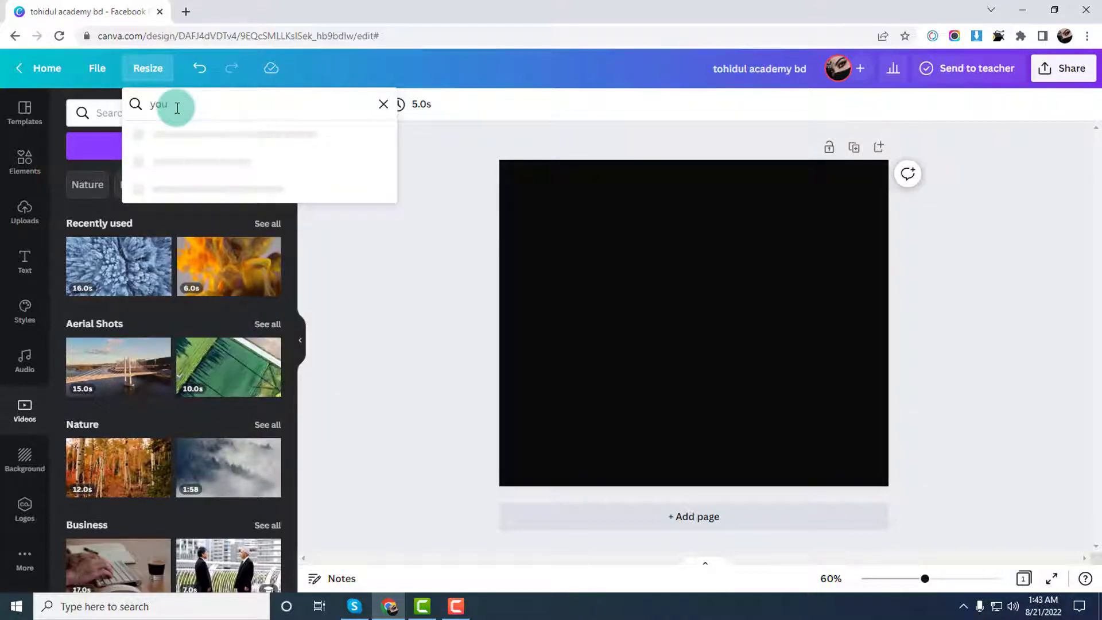
{"action": "type", "text": "tube v"}
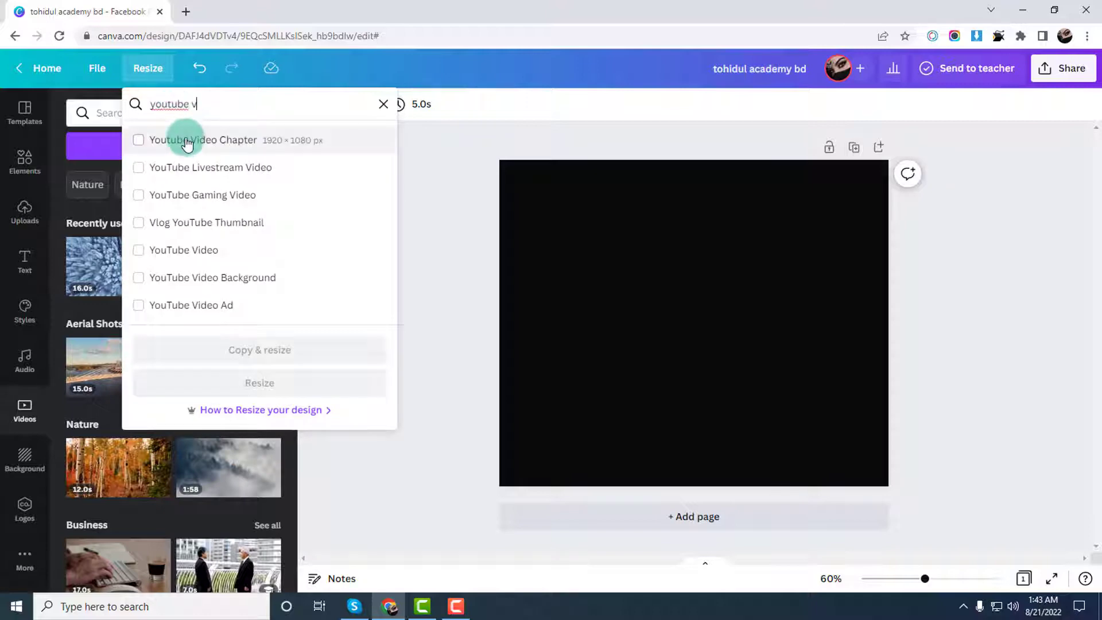
{"action": "left_click", "coordinate": [173, 256]}
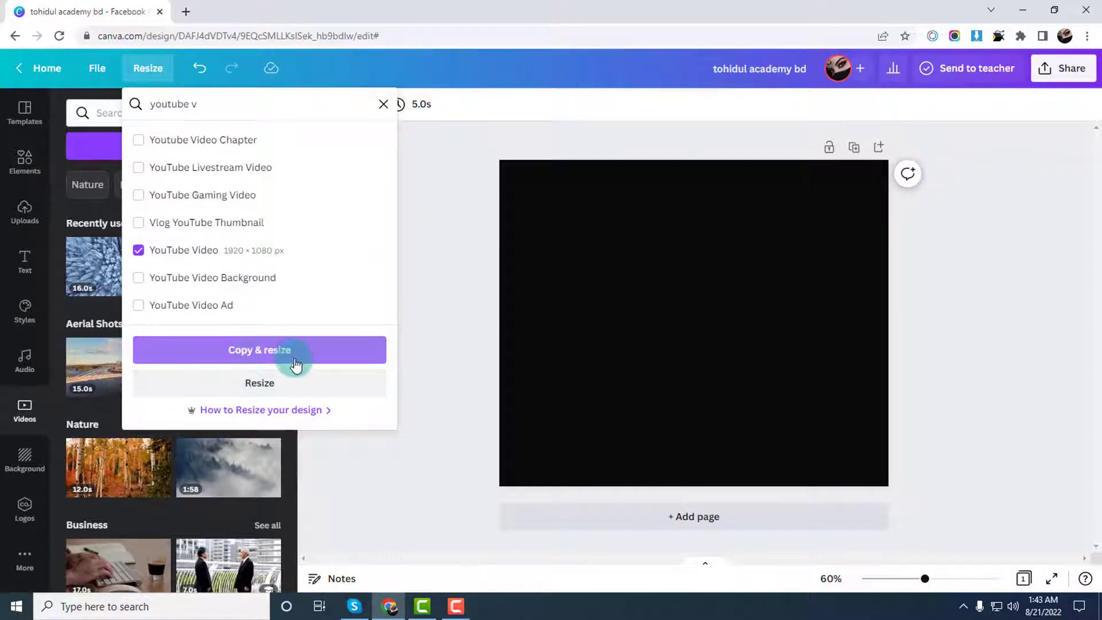
{"action": "left_click", "coordinate": [250, 383]}
{"action": "left_click", "coordinate": [294, 358]}
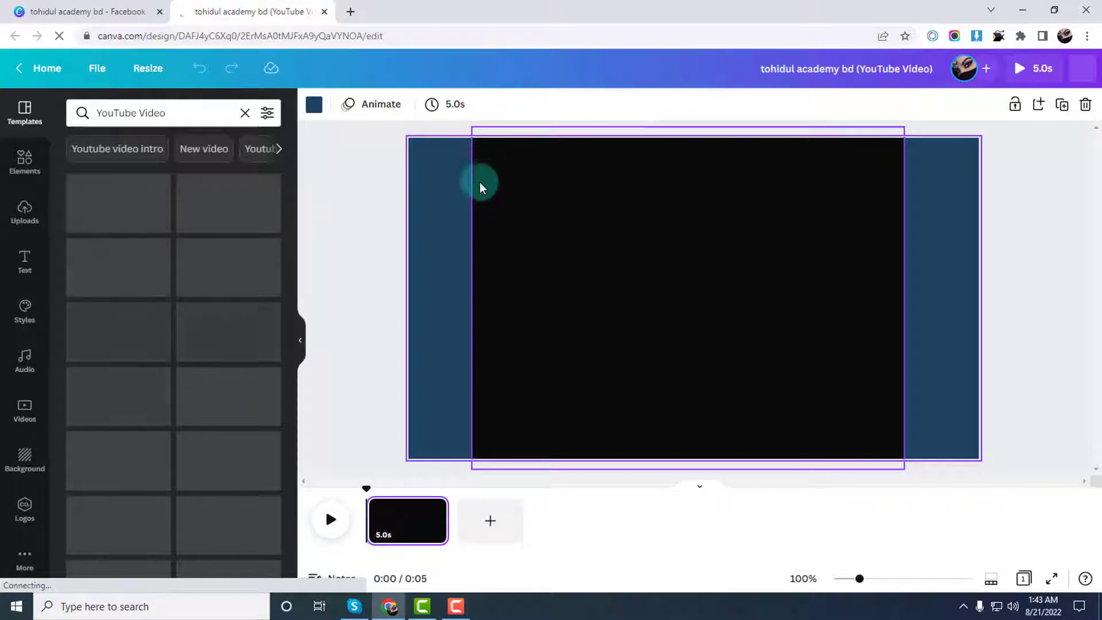
- Stretch the black rectangle on both sides until it covers the full width of the YouTube Video page
{"action": "left_click", "coordinate": [480, 467]}
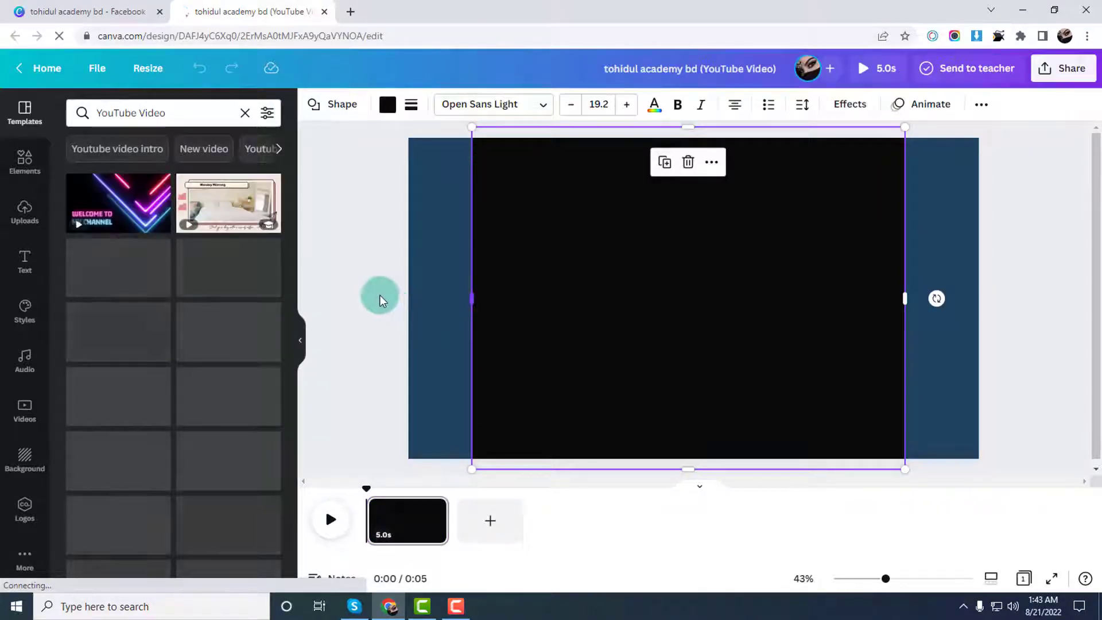
{"action": "left_click", "coordinate": [410, 301]}
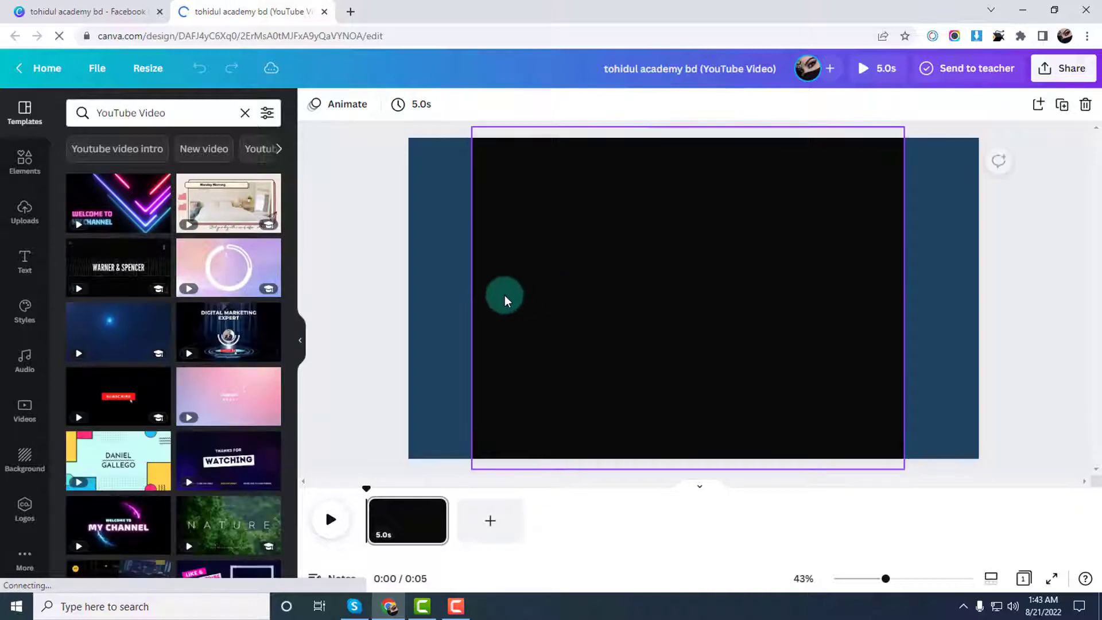
{"action": "left_click", "coordinate": [476, 304]}
{"action": "left_click_drag", "start_coordinate": [472, 298], "coordinate": [387, 300]}
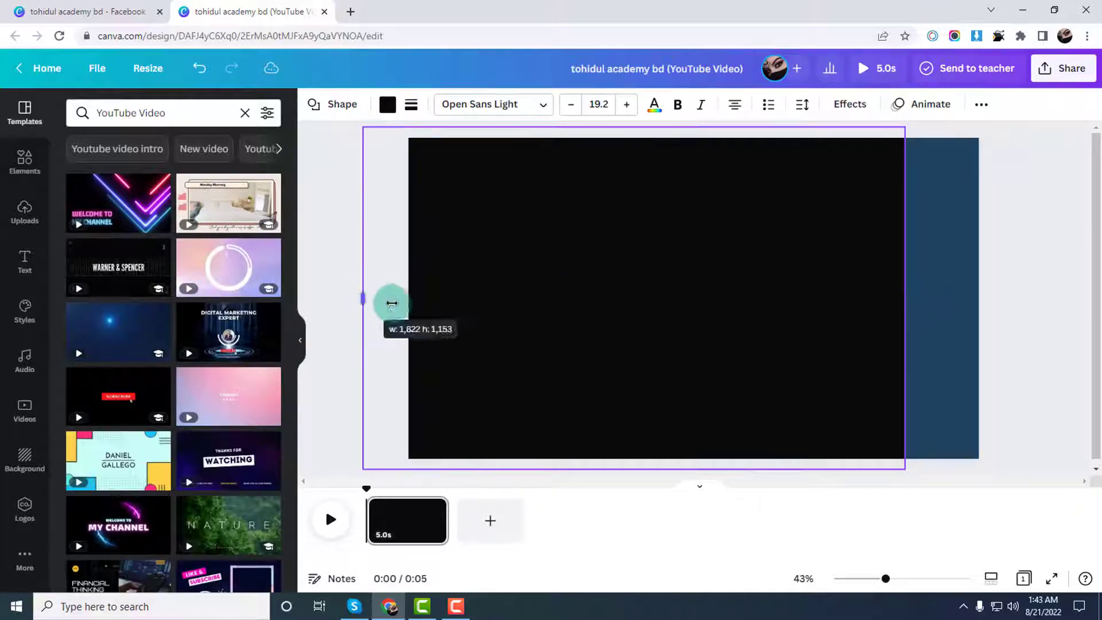
{"action": "left_click_drag", "start_coordinate": [905, 299], "coordinate": [1026, 300]}
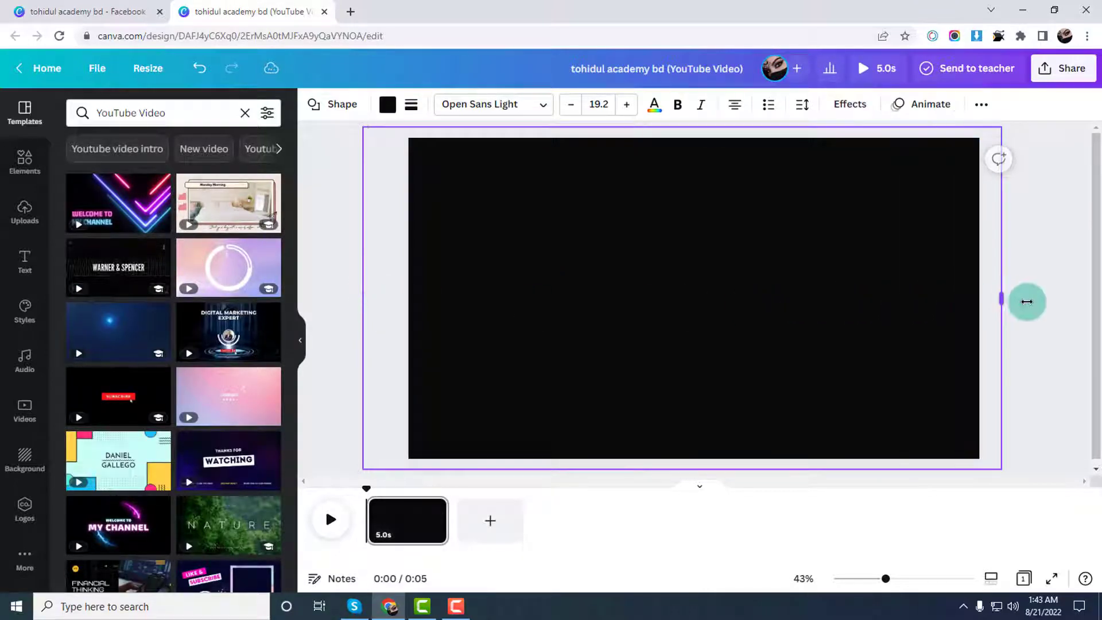
{"action": "left_click", "coordinate": [1054, 351]}
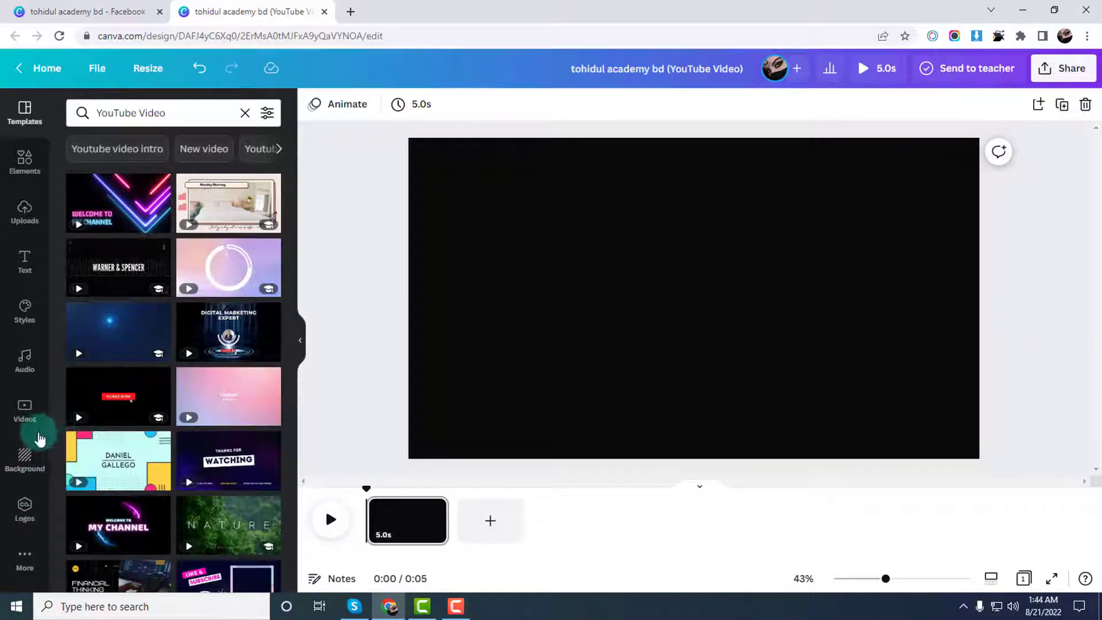
- Add the recently used 6.0s orange smoke video to the page and pause its playback
{"action": "left_click", "coordinate": [24, 409]}
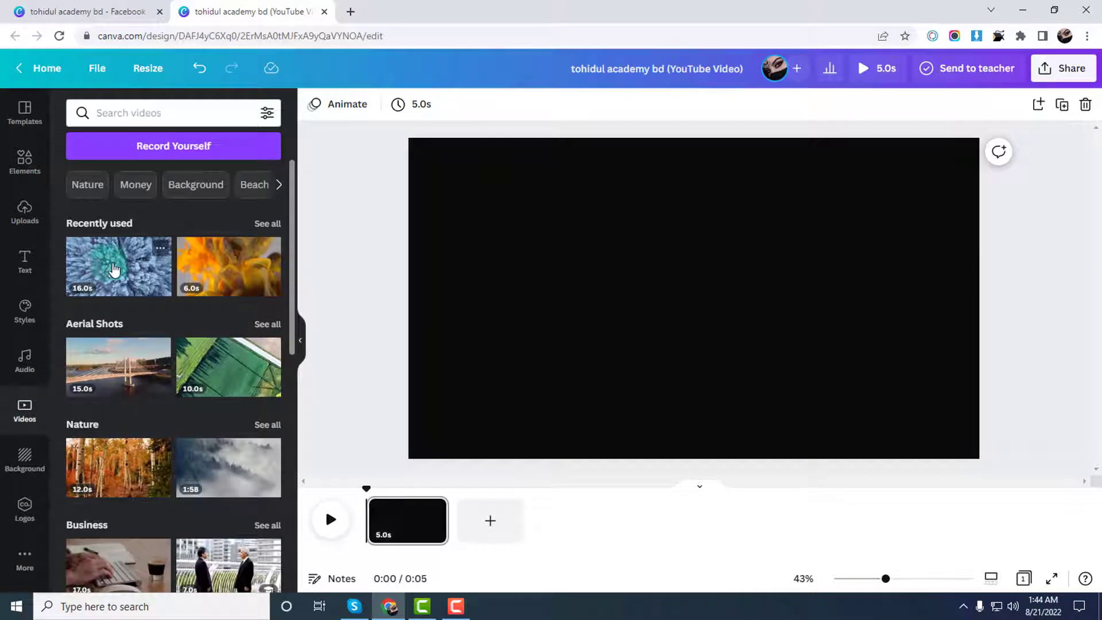
{"action": "mouse_move", "coordinate": [226, 270]}
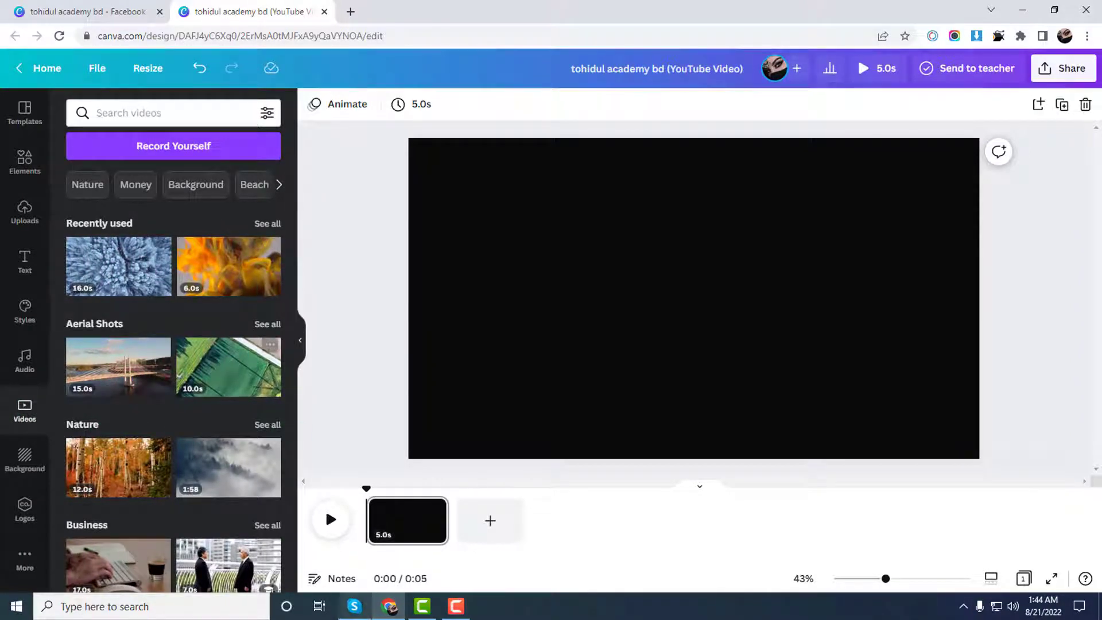
{"action": "left_click", "coordinate": [171, 398]}
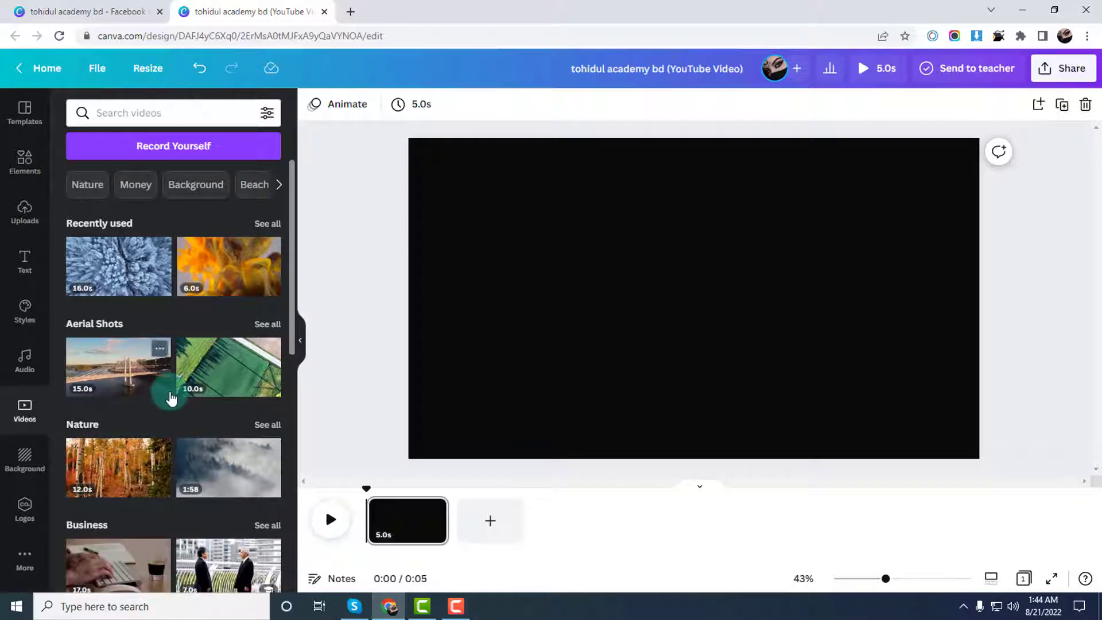
{"action": "left_click", "coordinate": [593, 310]}
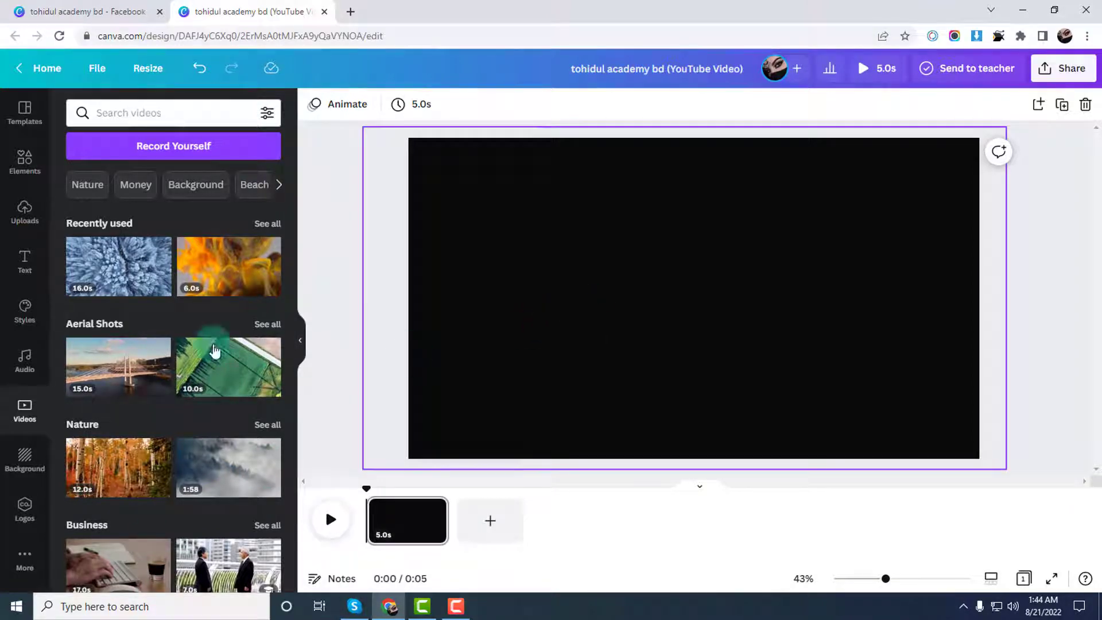
{"action": "left_click", "coordinate": [117, 280]}
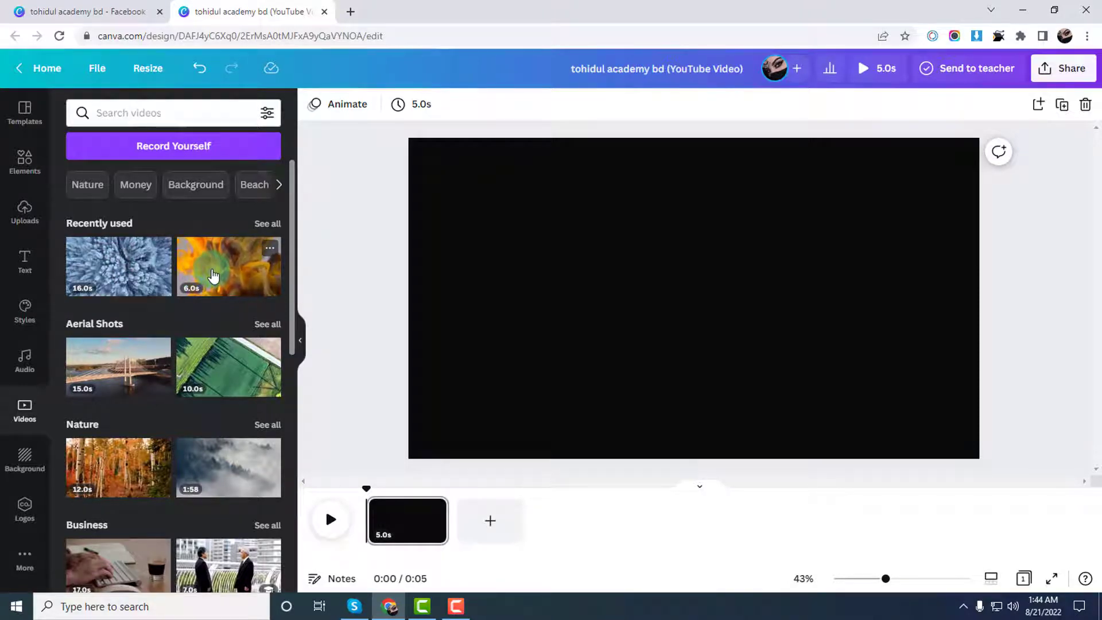
{"action": "left_click", "coordinate": [213, 276]}
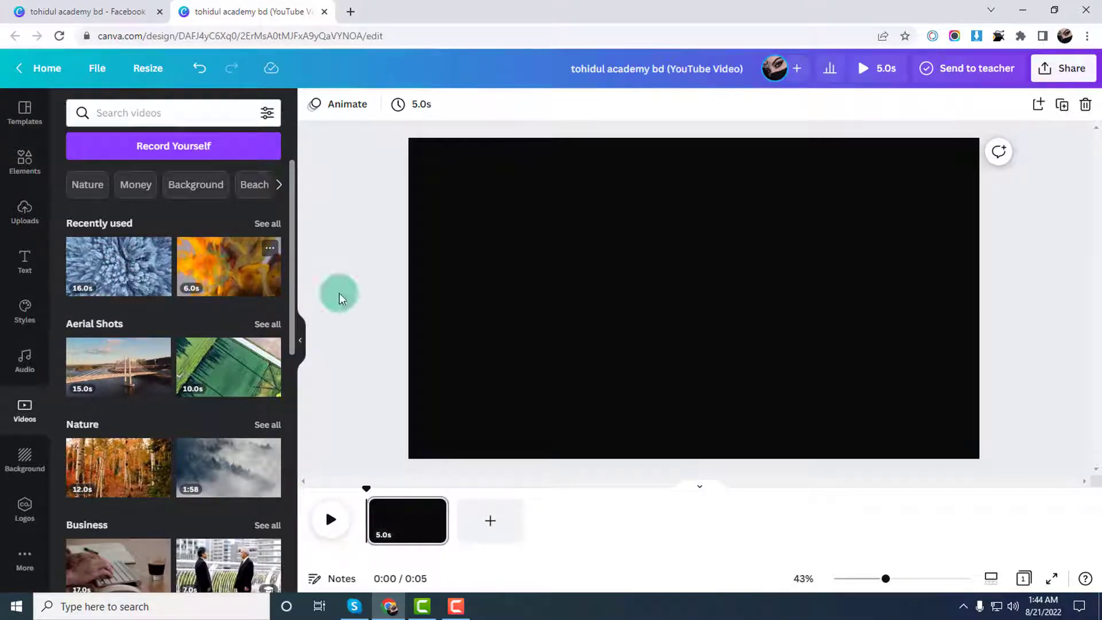
{"action": "left_click", "coordinate": [230, 281]}
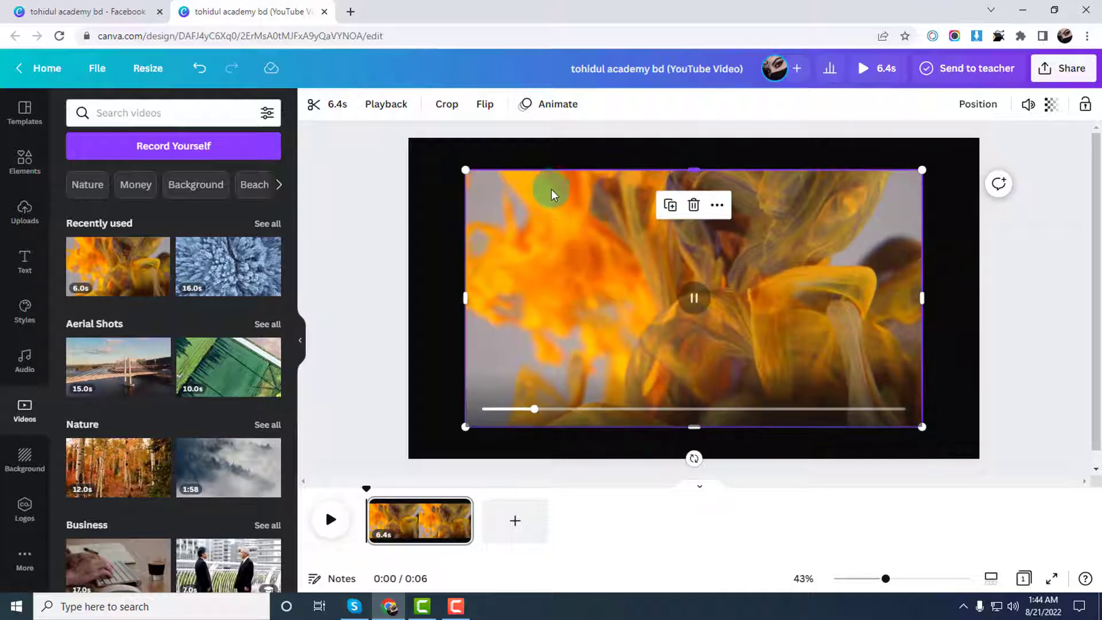
{"action": "left_click", "coordinate": [690, 298]}
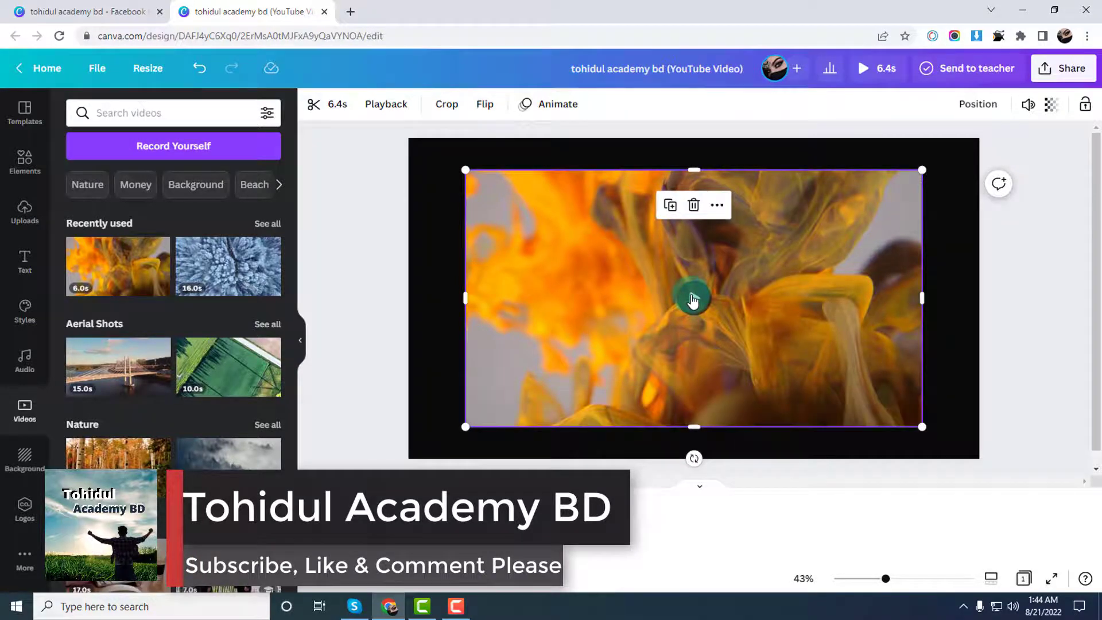
{"action": "left_click", "coordinate": [693, 300]}
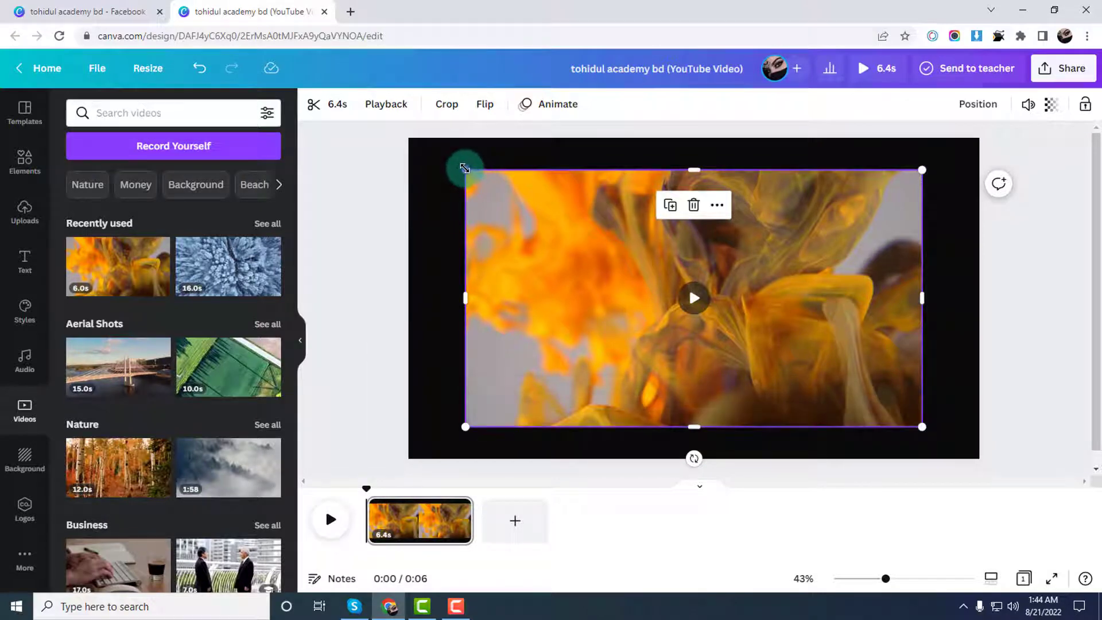
- Enlarge the orange smoke video from two opposite corners so that it fills the whole page
{"action": "left_click", "coordinate": [409, 141]}
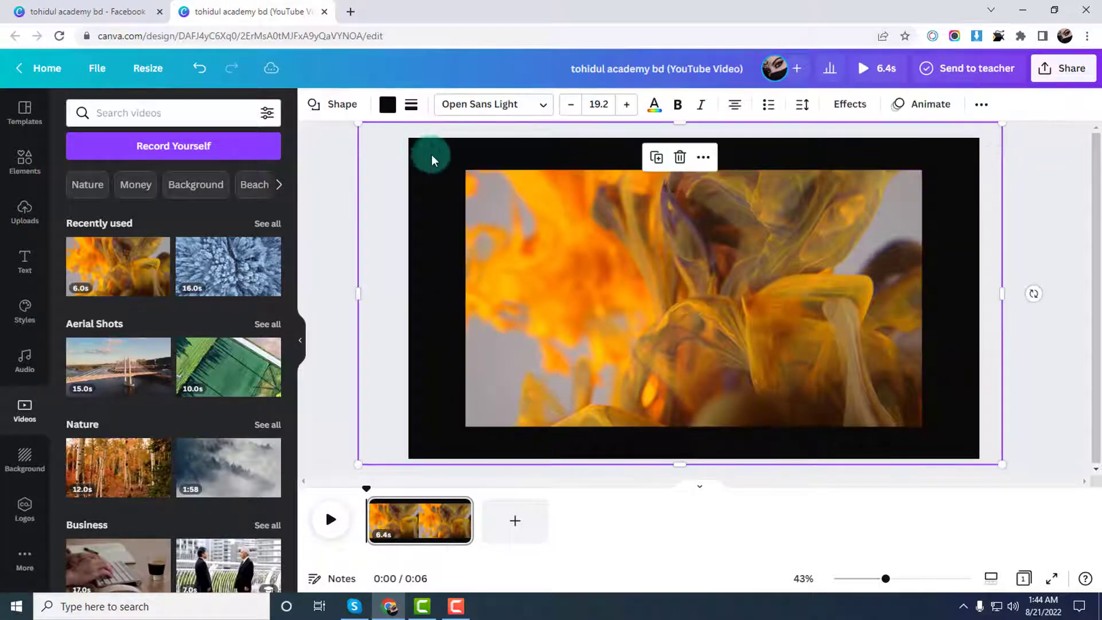
{"action": "left_click", "coordinate": [468, 176]}
{"action": "left_click_drag", "start_coordinate": [464, 170], "coordinate": [409, 145]}
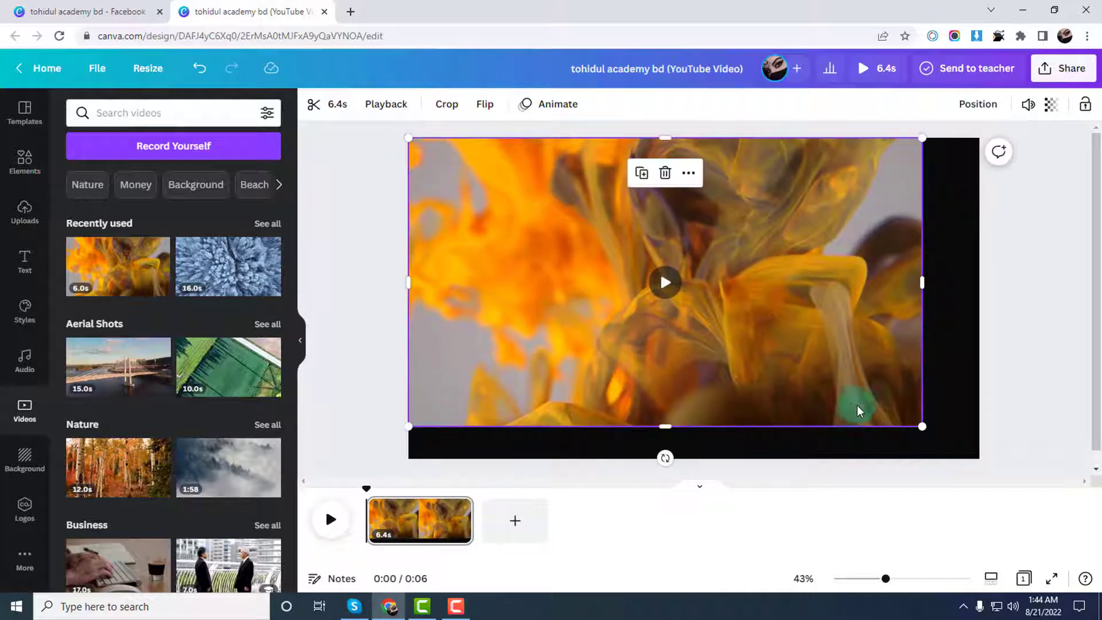
{"action": "left_click_drag", "start_coordinate": [922, 426], "coordinate": [981, 451]}
{"action": "left_click", "coordinate": [1020, 412]}
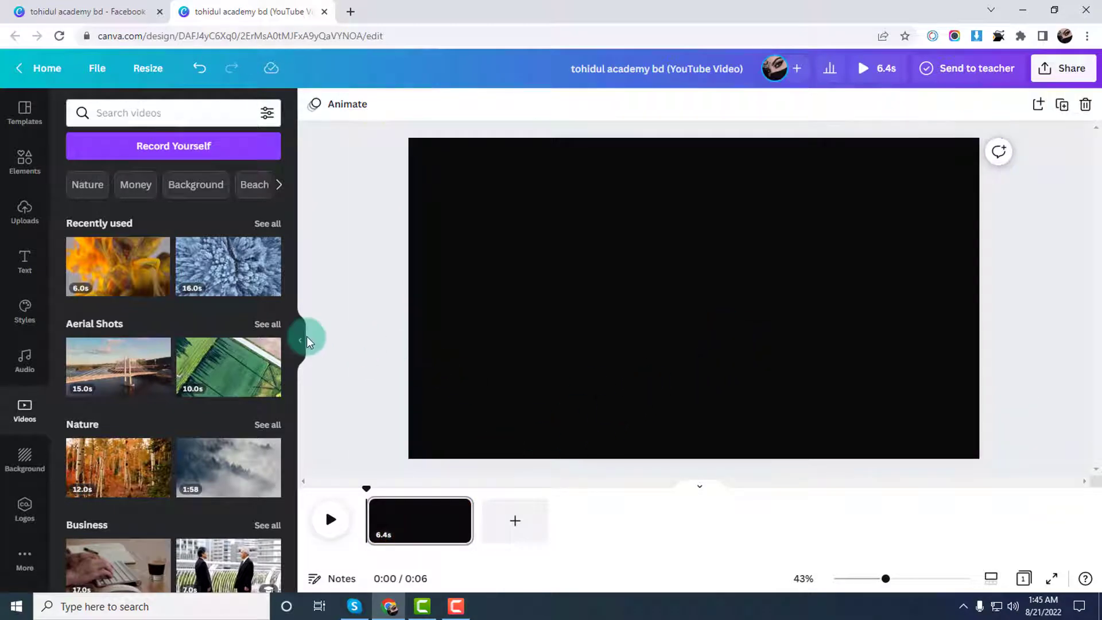
- Undo the removal of the orange smoke video from the page
{"action": "left_click", "coordinate": [625, 339]}
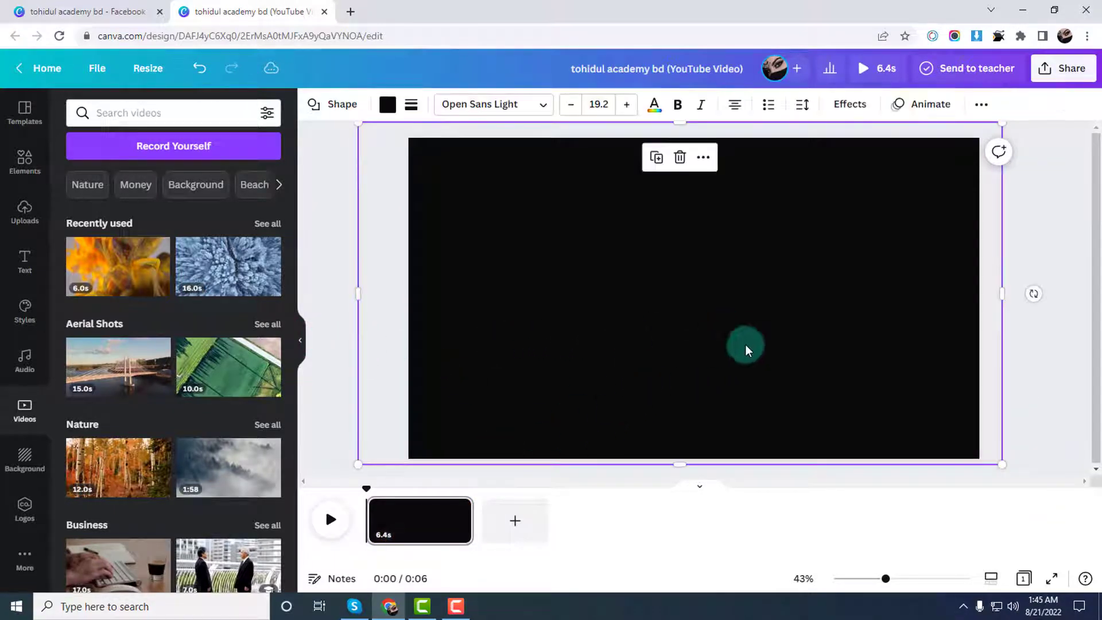
{"action": "left_click", "coordinate": [1025, 364]}
{"action": "key", "text": "ctrl+z"}
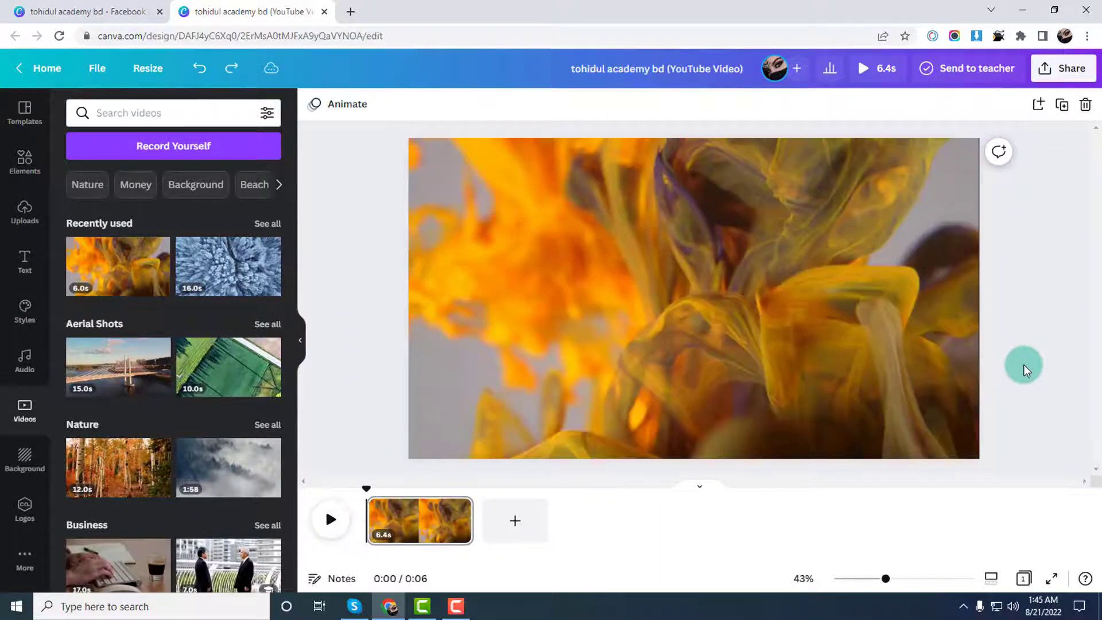
- Preview the full-page orange smoke video by playing and pausing it
{"action": "left_click", "coordinate": [743, 293]}
{"action": "left_click", "coordinate": [695, 298]}
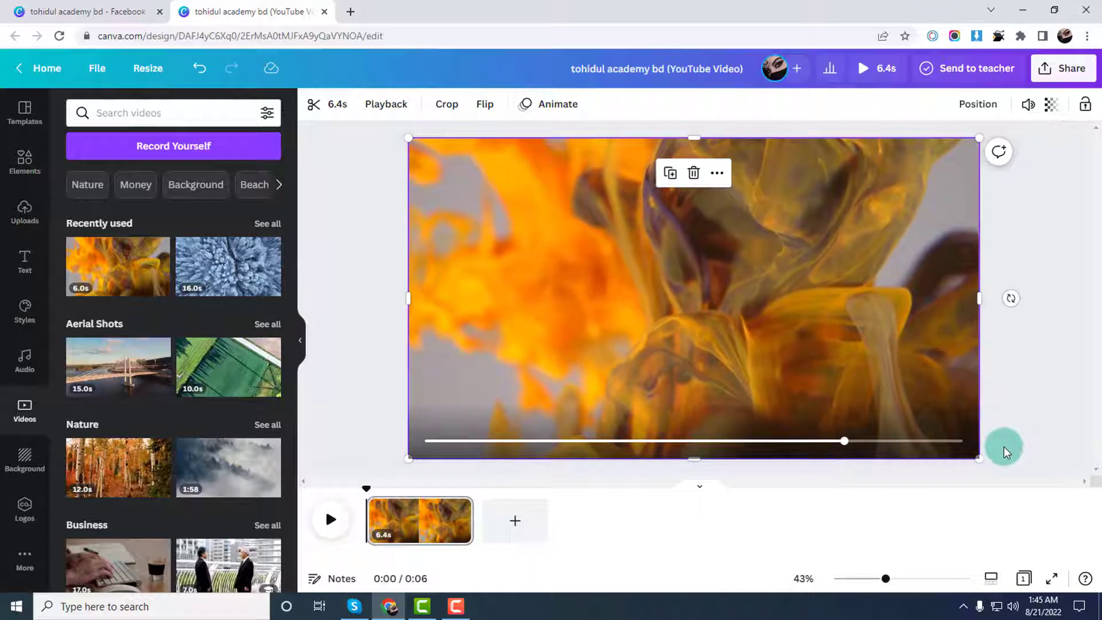
{"action": "left_click", "coordinate": [693, 302]}
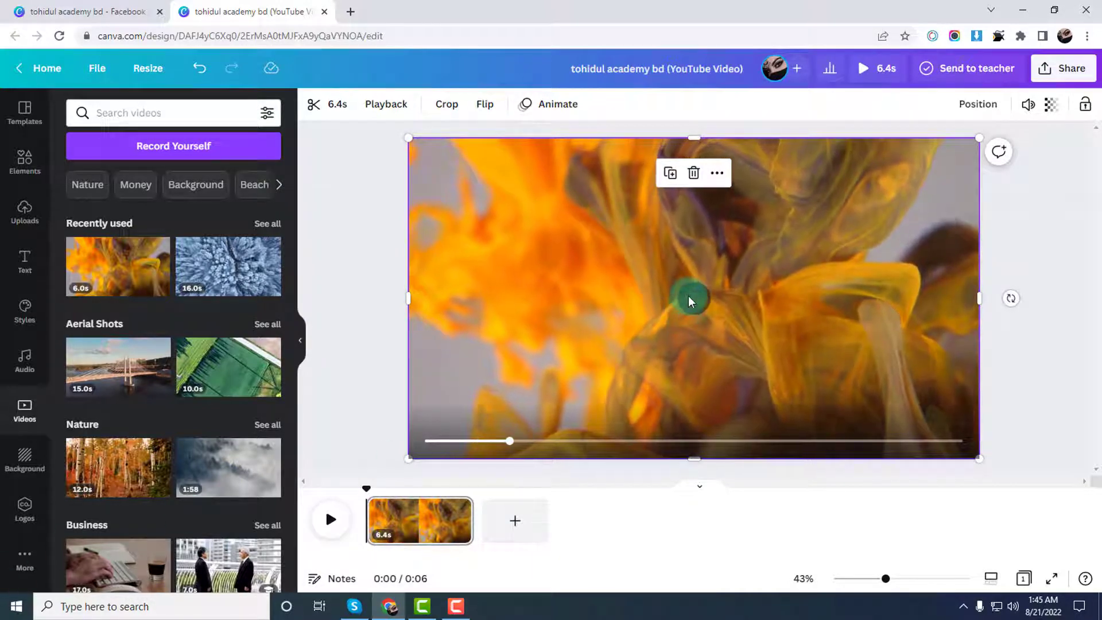
{"action": "left_click", "coordinate": [688, 296]}
{"action": "left_click", "coordinate": [349, 521]}
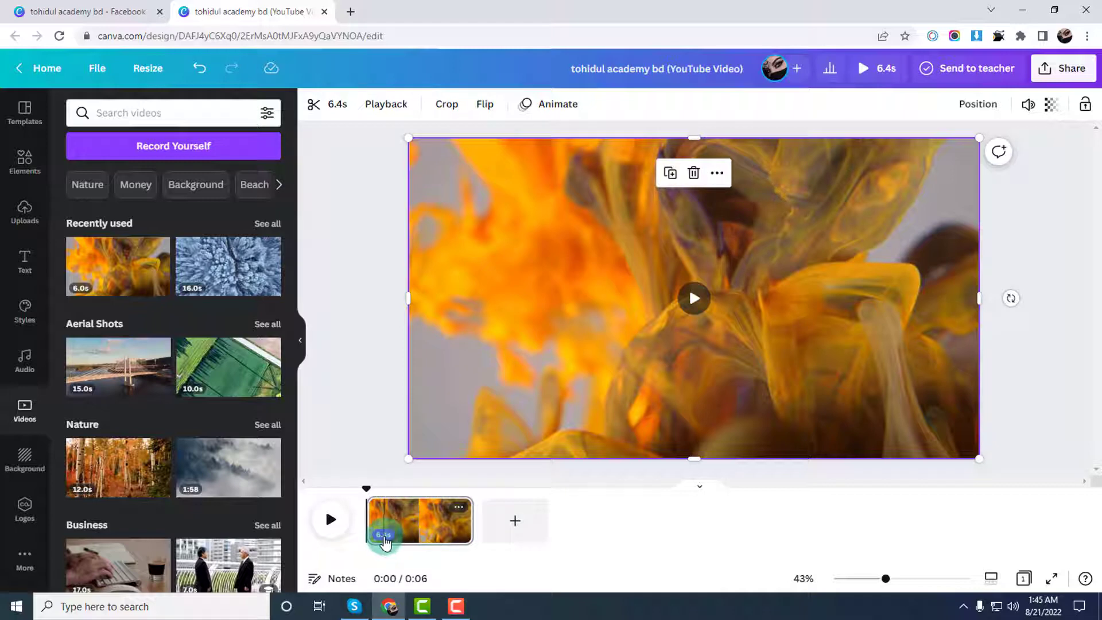
- Try removing the orange smoke video from the page and select the page in the timeline
{"action": "key", "text": "Delete"}
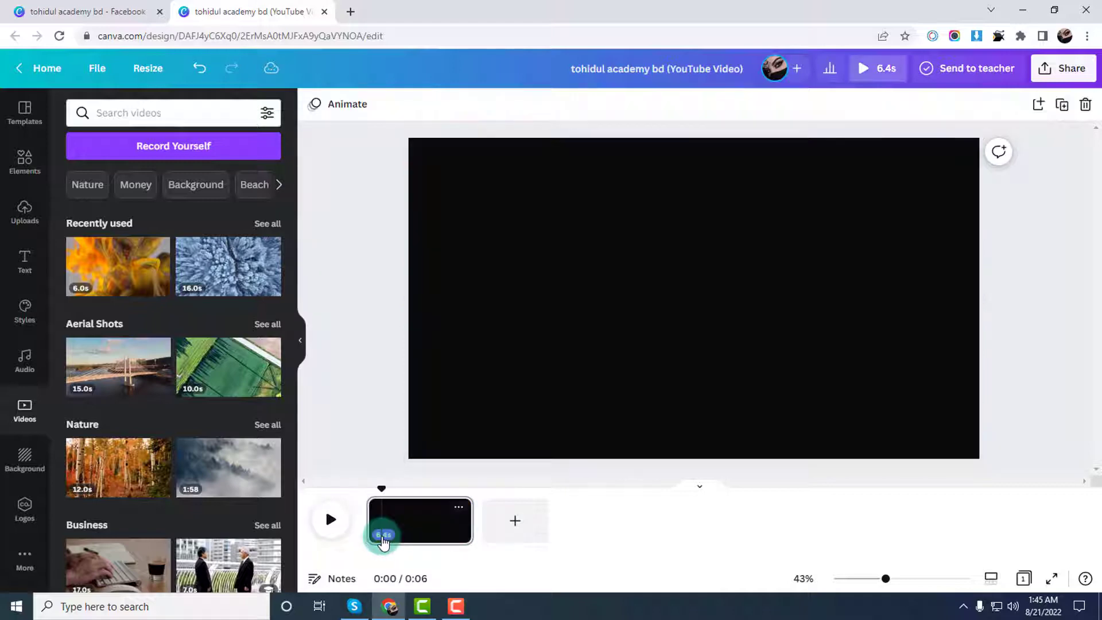
{"action": "left_click", "coordinate": [383, 535]}
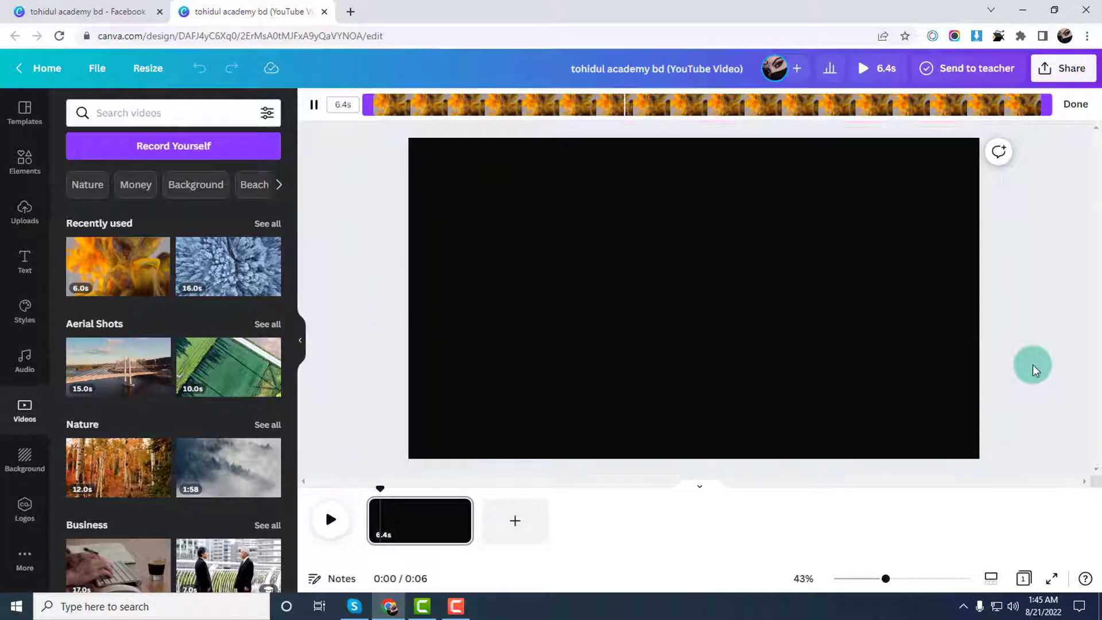
{"action": "left_click", "coordinate": [742, 361]}
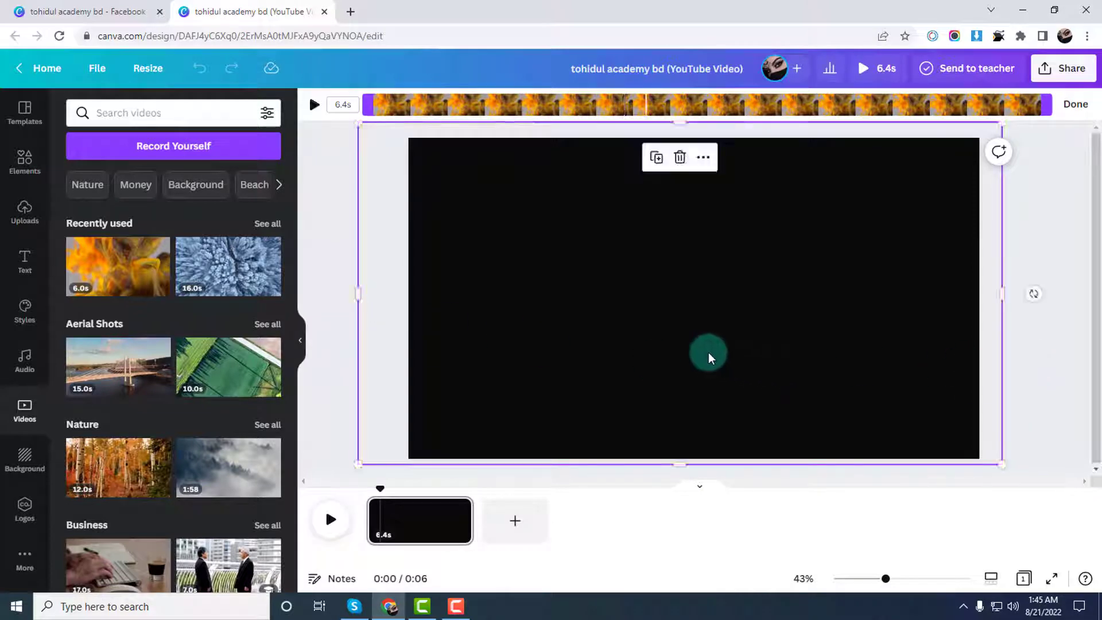
{"action": "left_click", "coordinate": [445, 526]}
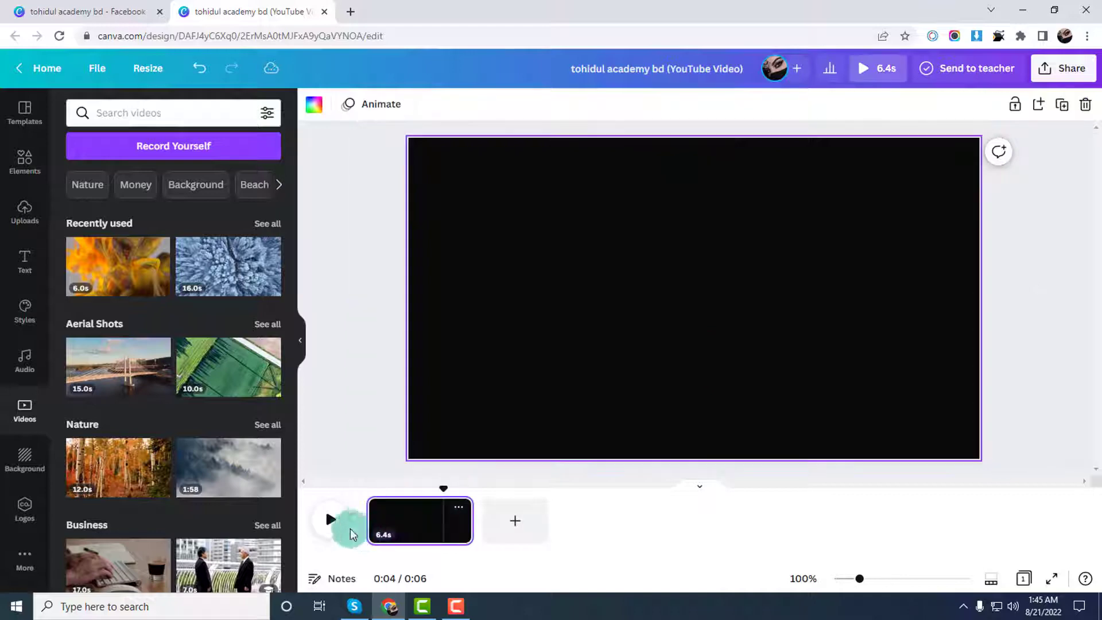
- Play the emptied page, return the playhead towards its start, and restore the orange smoke video
{"action": "left_click", "coordinate": [332, 519]}
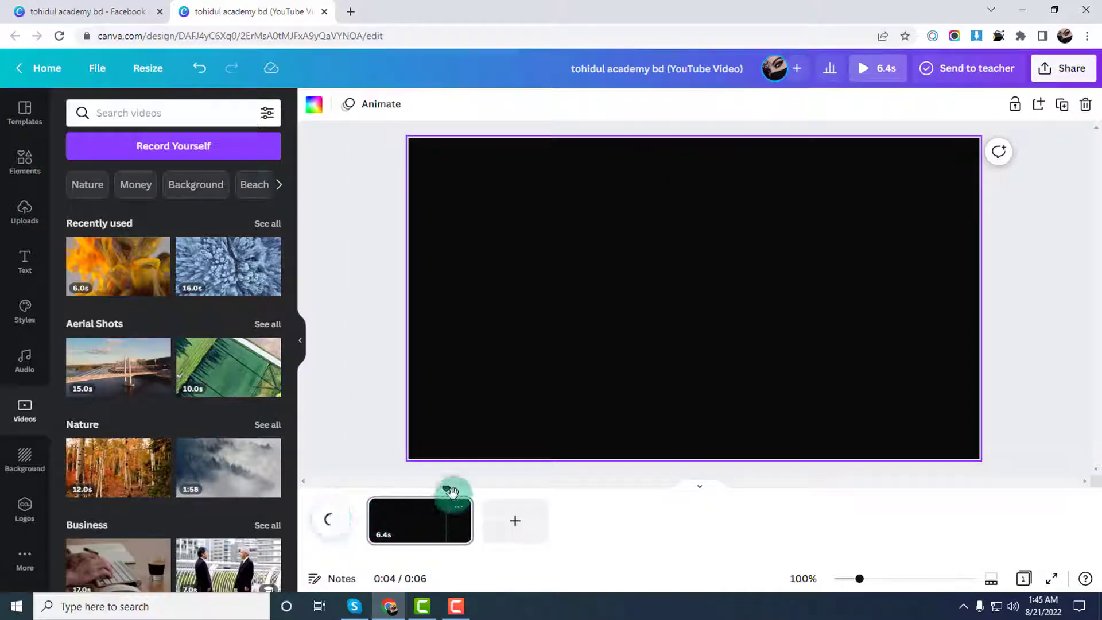
{"action": "left_click_drag", "start_coordinate": [454, 488], "coordinate": [377, 504]}
{"action": "left_click", "coordinate": [333, 510]}
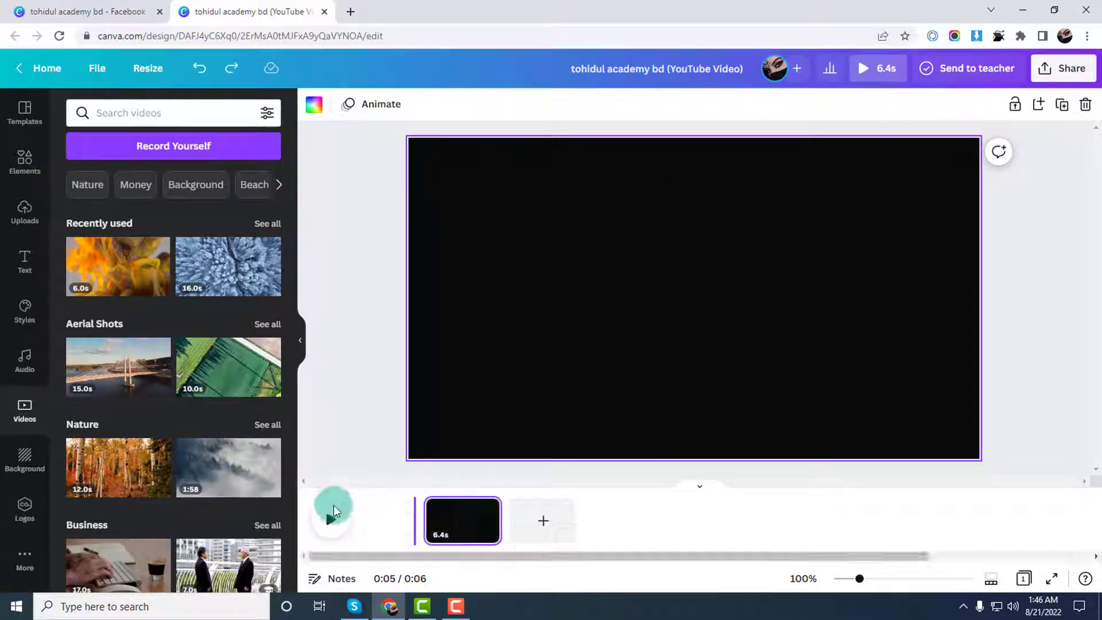
{"action": "left_click", "coordinate": [393, 530]}
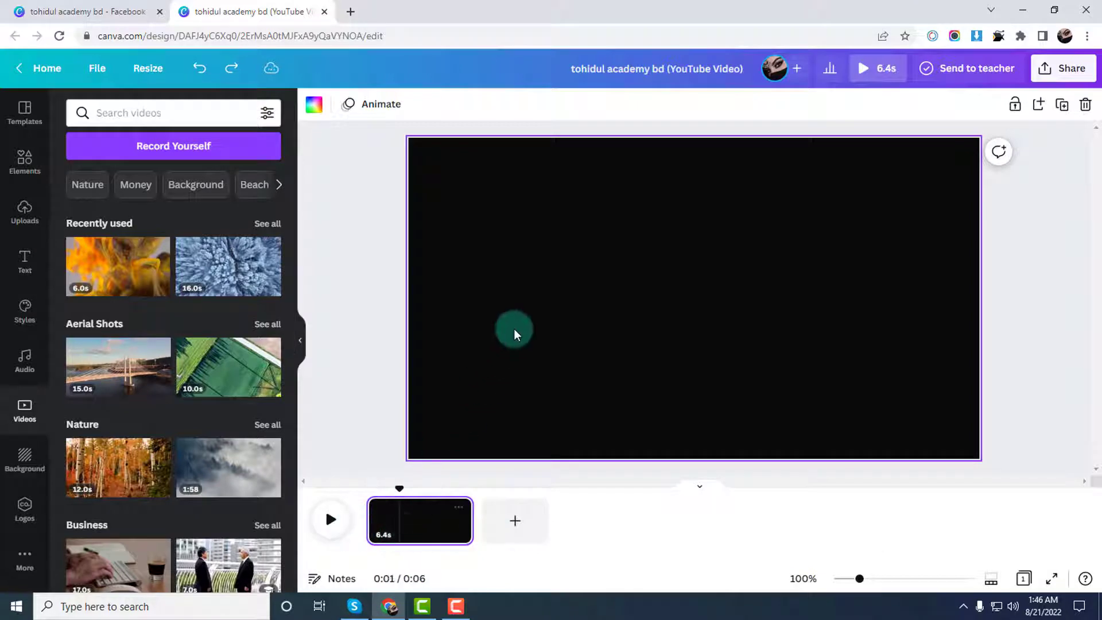
{"action": "left_click", "coordinate": [491, 240]}
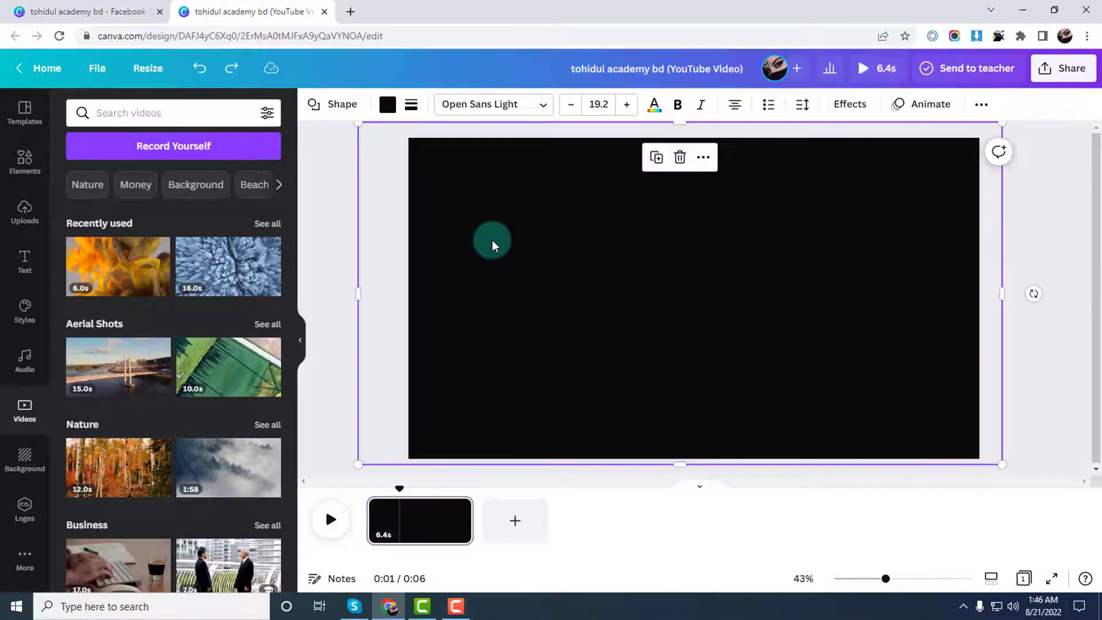
{"action": "left_click", "coordinate": [1024, 374]}
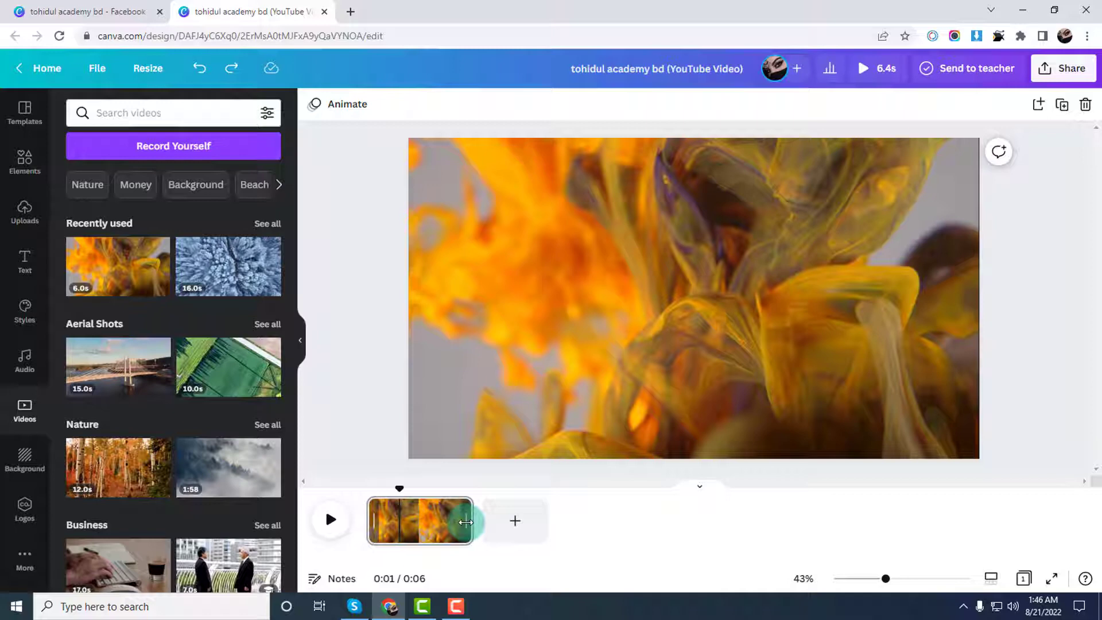
- Try to extend the orange smoke page in the timeline, and add a blank page after it and undo the addition
{"action": "left_click_drag", "start_coordinate": [465, 522], "coordinate": [510, 522]}
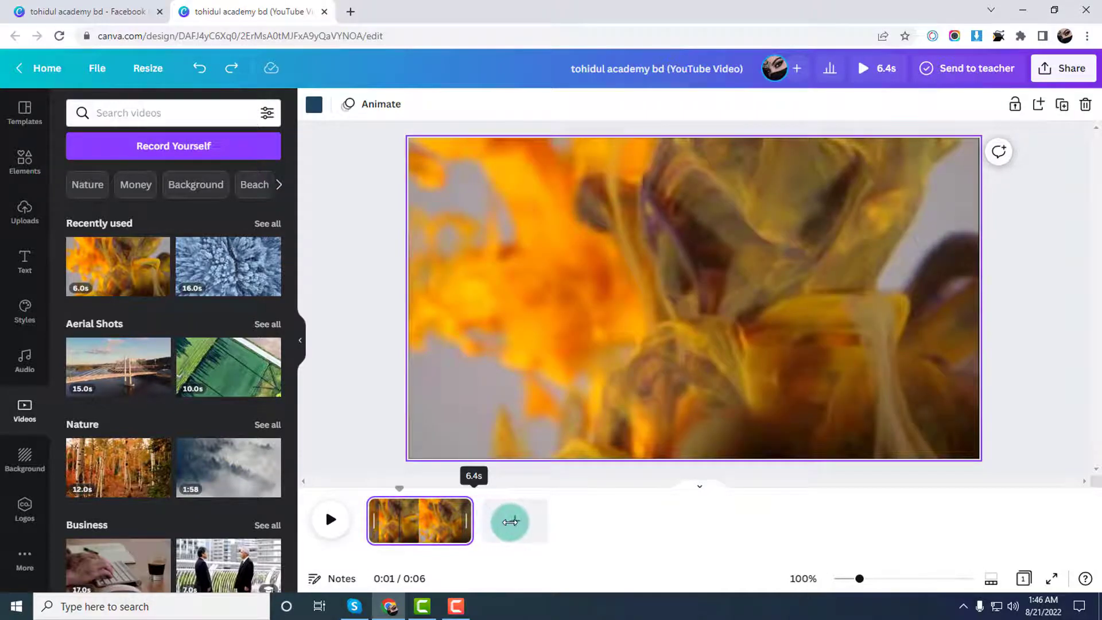
{"action": "left_click", "coordinate": [494, 520]}
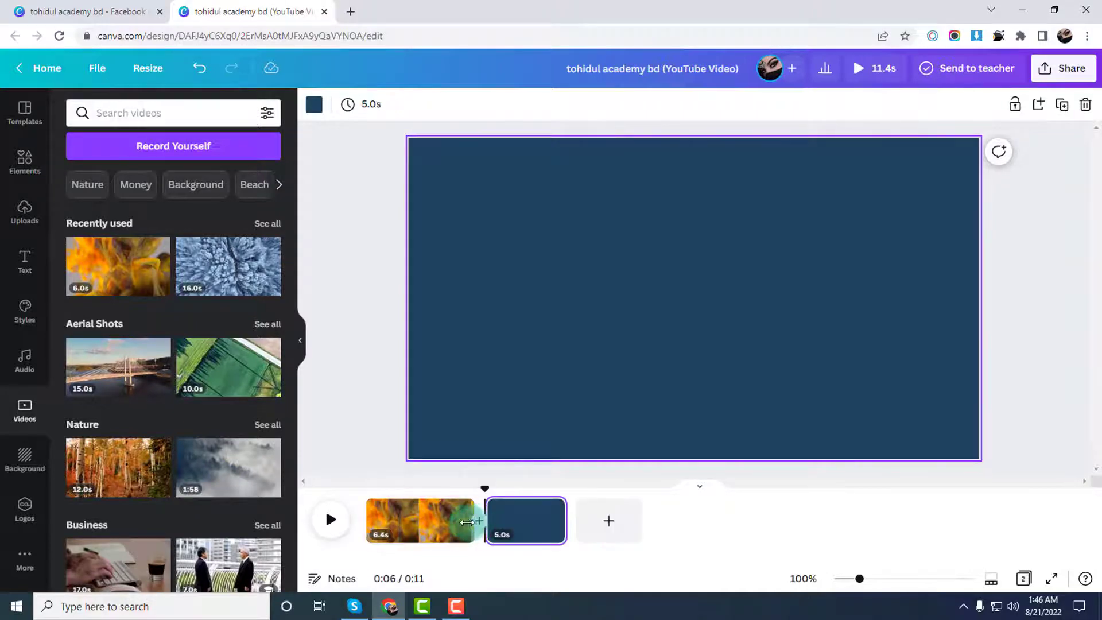
{"action": "key", "text": "ctrl+z"}
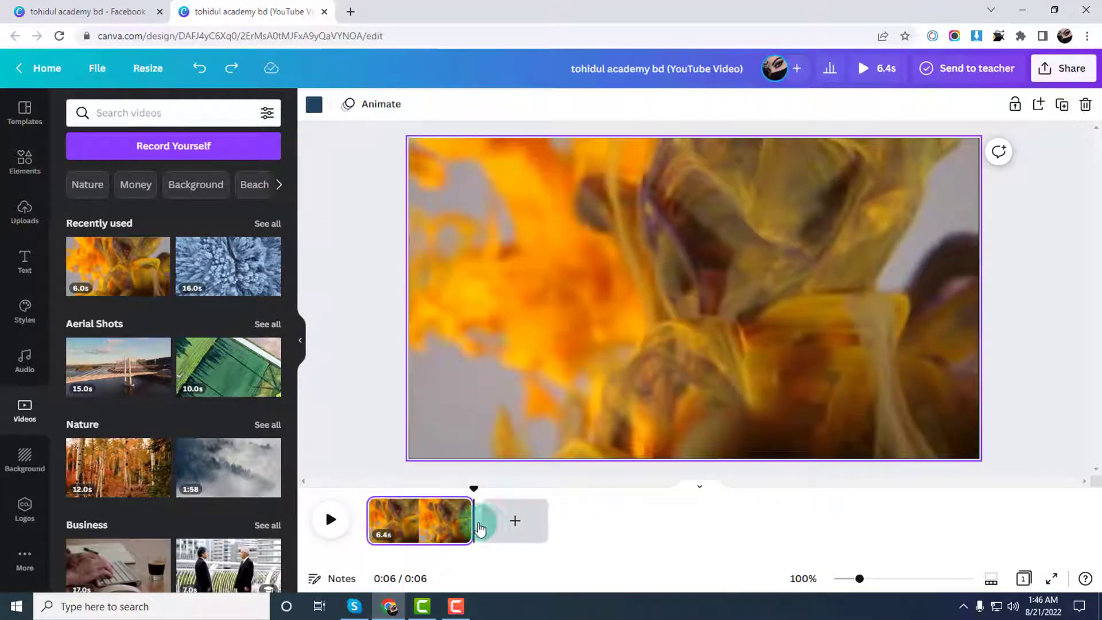
{"action": "key", "text": "ctrl+y"}
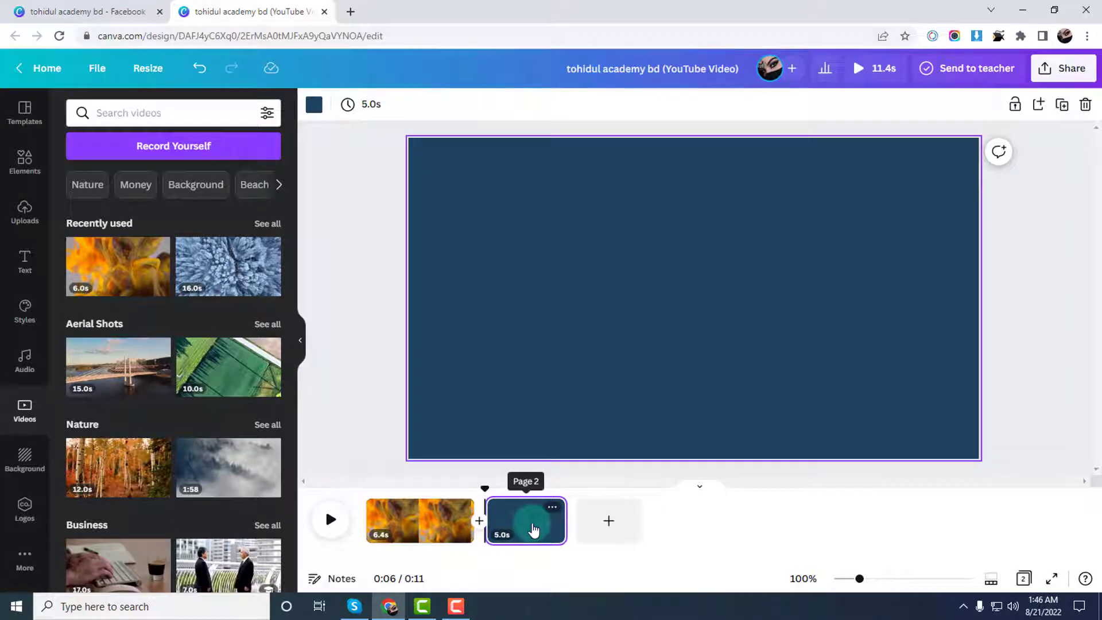
{"action": "key", "text": "ctrl+z"}
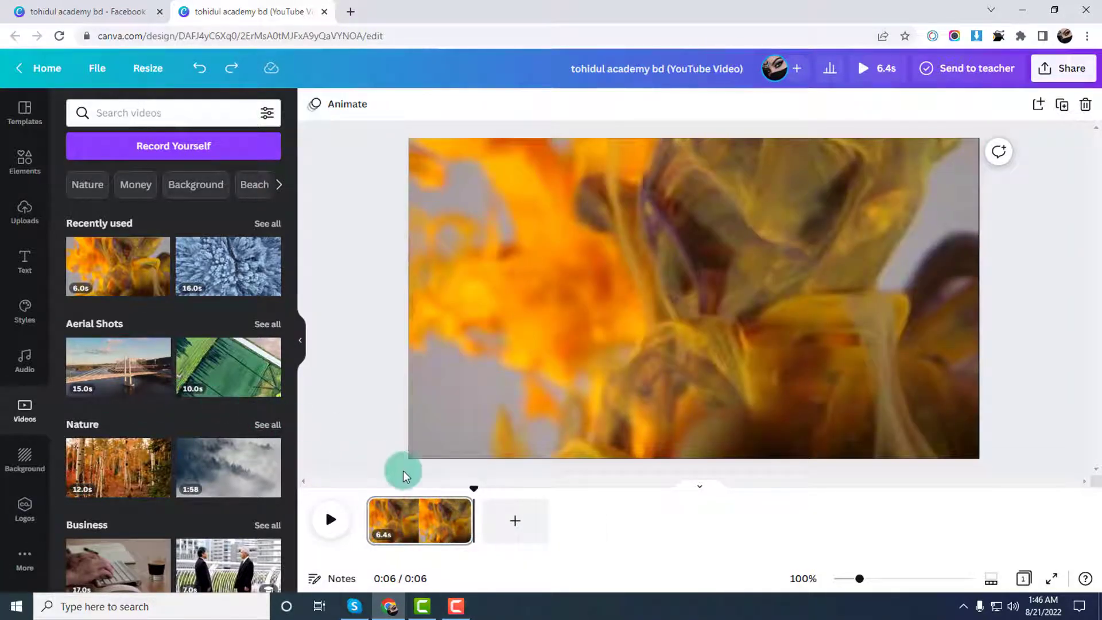
- Add a blank second page after the orange smoke page and make it the active page
{"action": "left_click", "coordinate": [572, 329]}
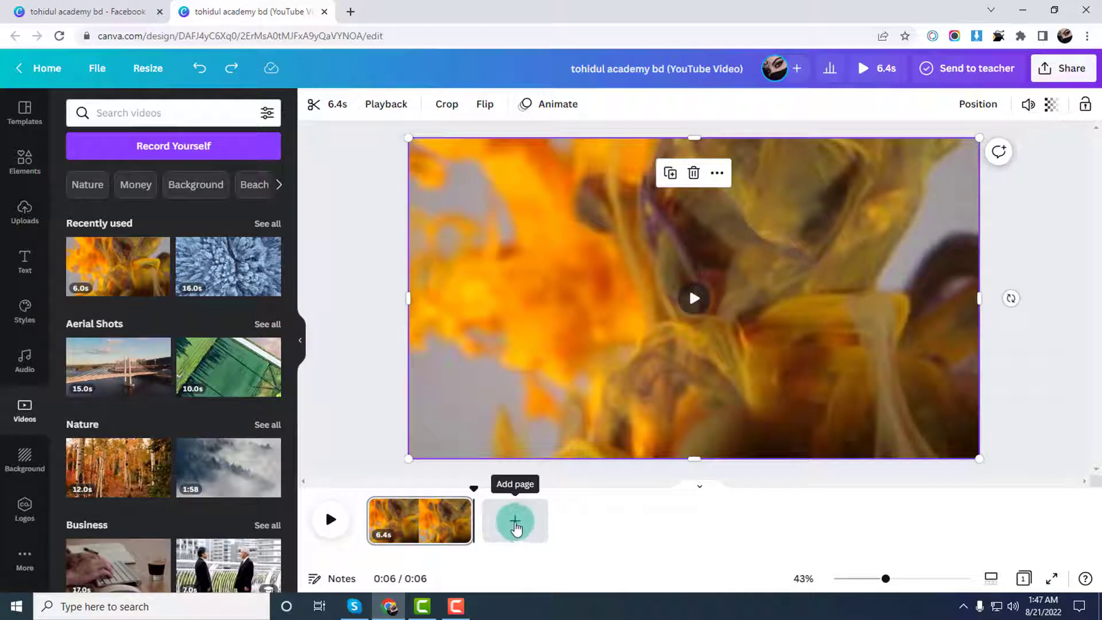
{"action": "left_click", "coordinate": [515, 526]}
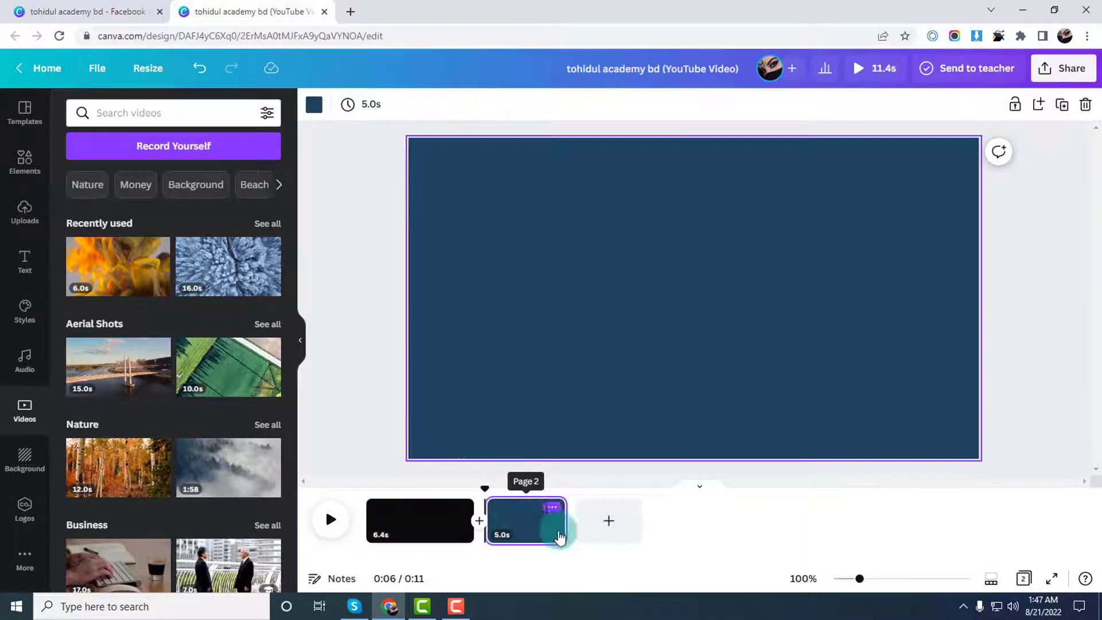
{"action": "left_click", "coordinate": [407, 522]}
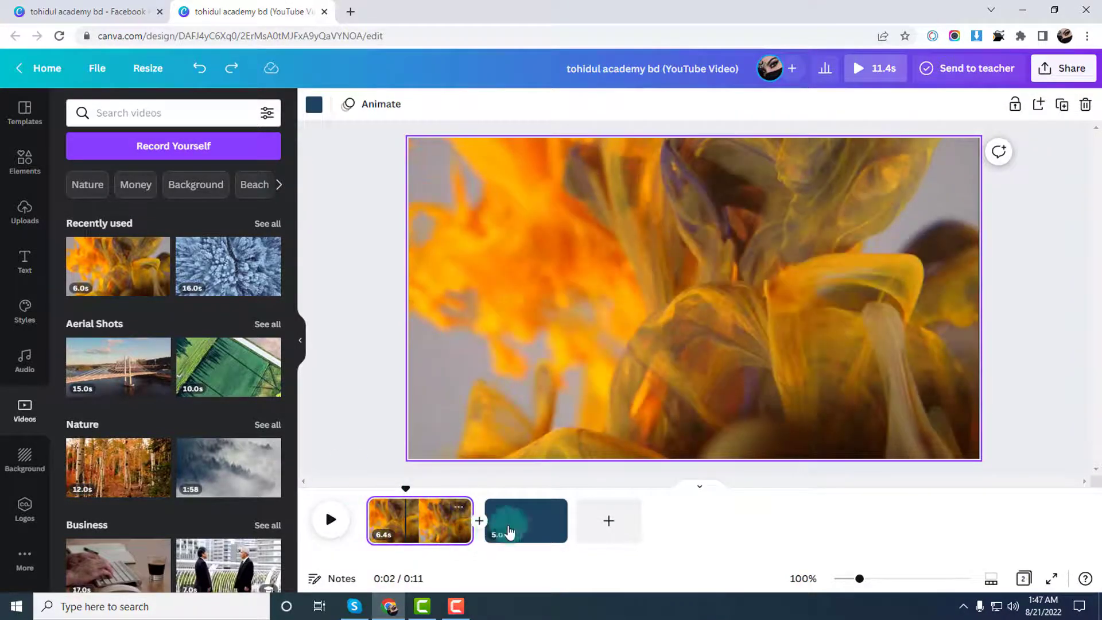
{"action": "left_click", "coordinate": [535, 524]}
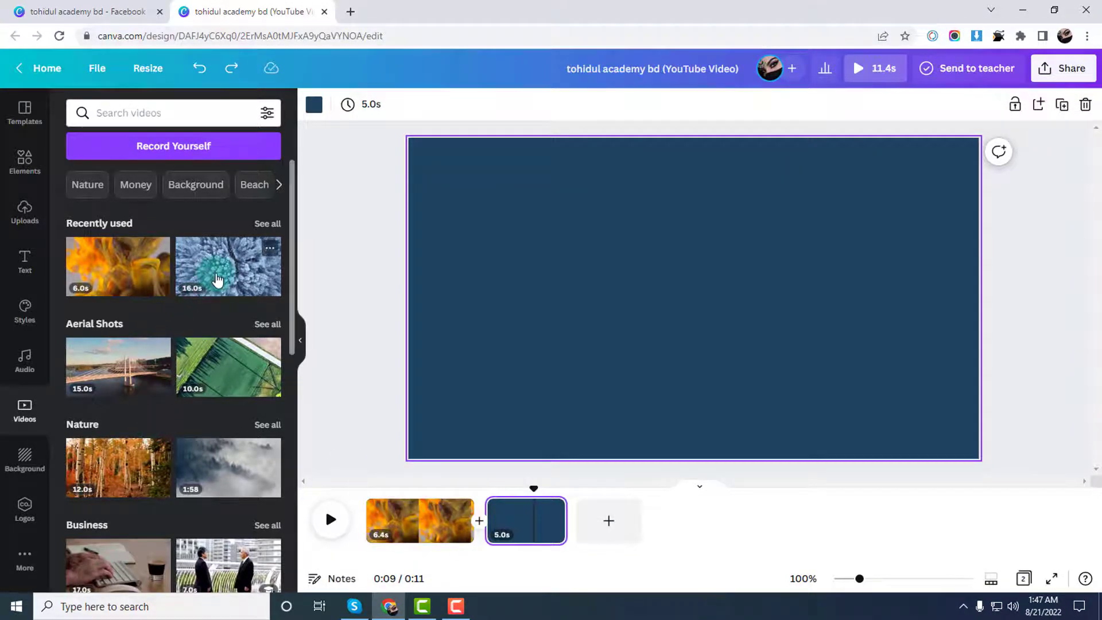
- Add the 16.0s snowy forest video to the second page and enlarge it to about 1,963 × 1,104 to fill the page
{"action": "left_click", "coordinate": [217, 280]}
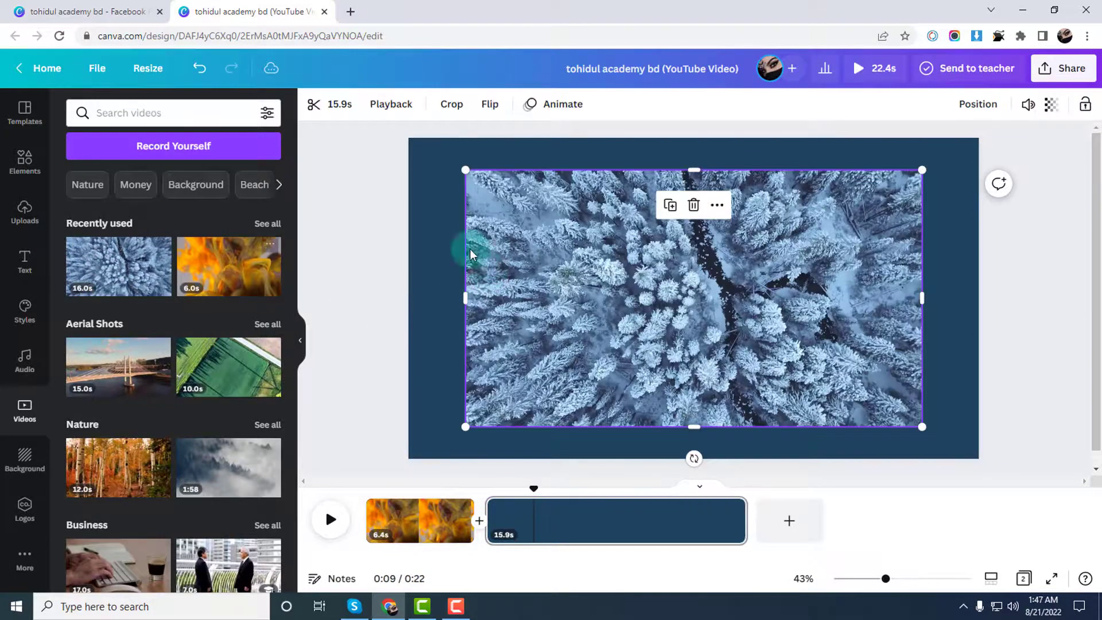
{"action": "left_click_drag", "start_coordinate": [466, 174], "coordinate": [405, 144]}
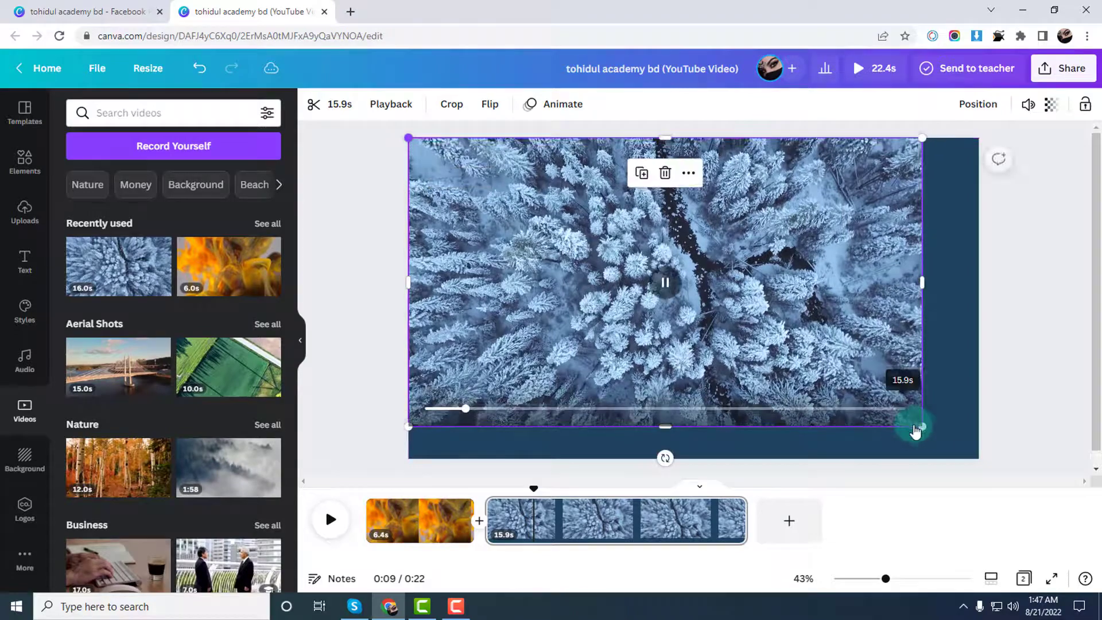
{"action": "left_click_drag", "start_coordinate": [919, 427], "coordinate": [1028, 485]}
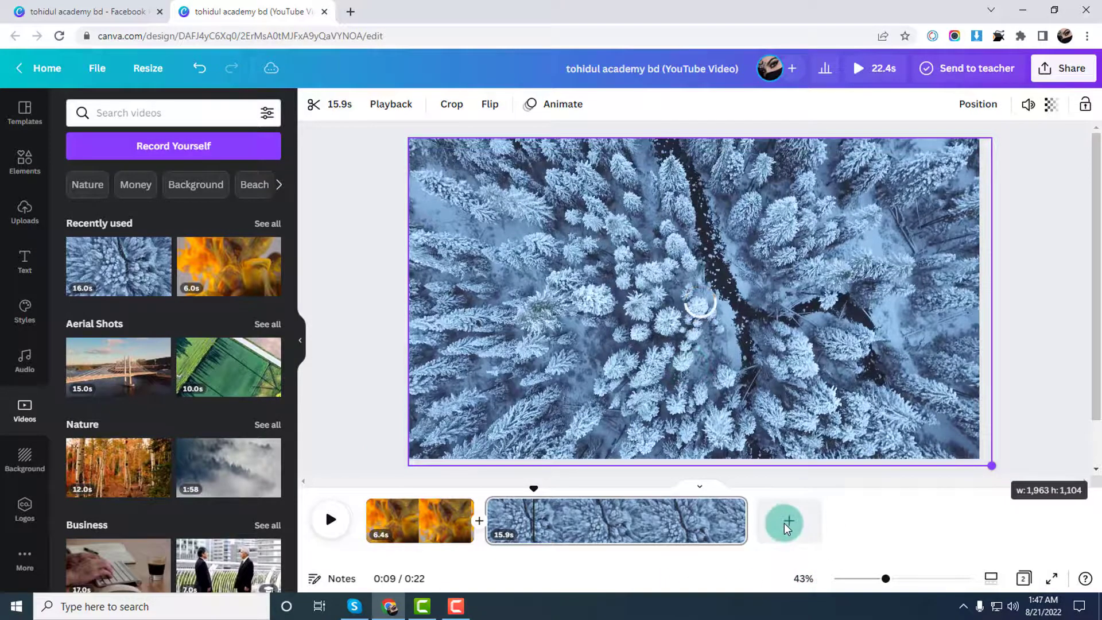
- Add a blank third page at the end of the timeline and return to the snowy forest page
{"action": "left_click", "coordinate": [784, 523]}
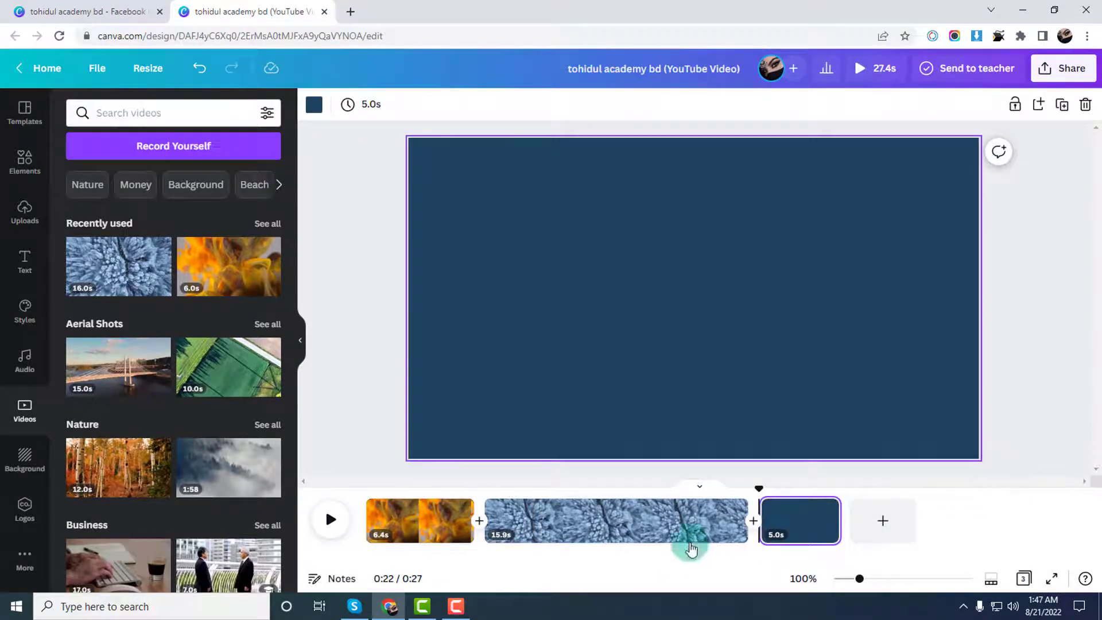
{"action": "left_click", "coordinate": [583, 523]}
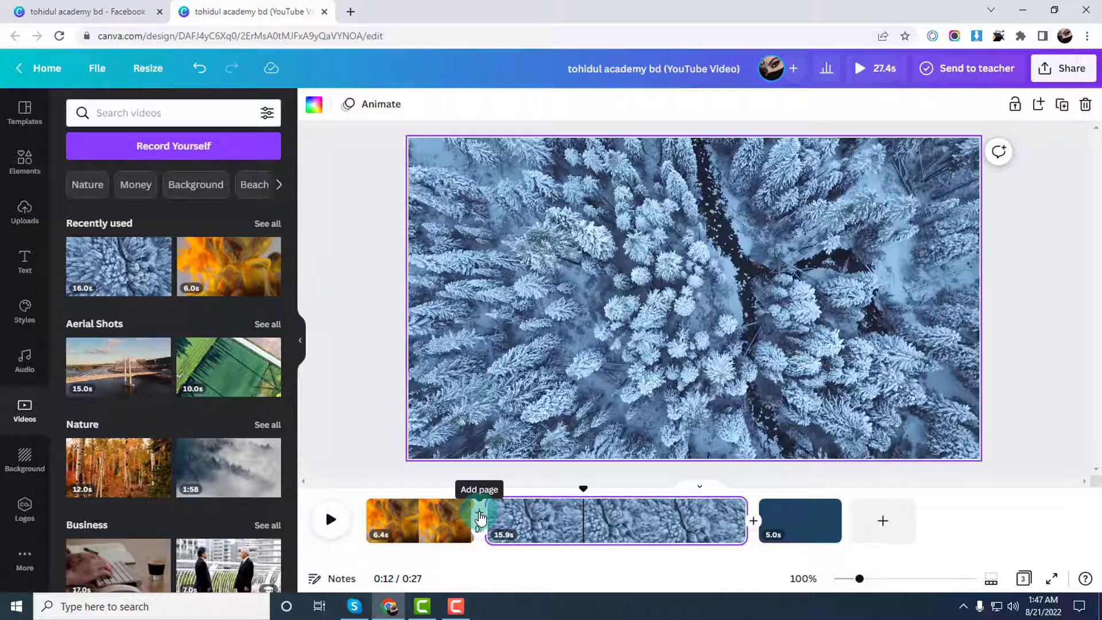
- Insert a blank page between the orange smoke and snowy forest pages and undo the insertion
{"action": "left_click", "coordinate": [480, 519]}
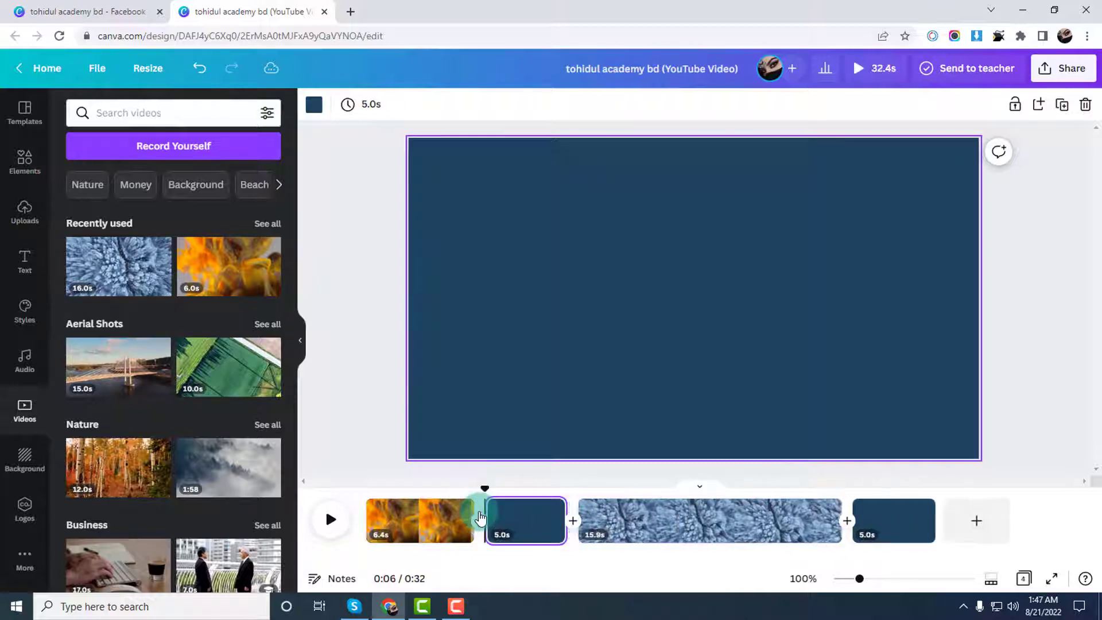
{"action": "left_click", "coordinate": [535, 528]}
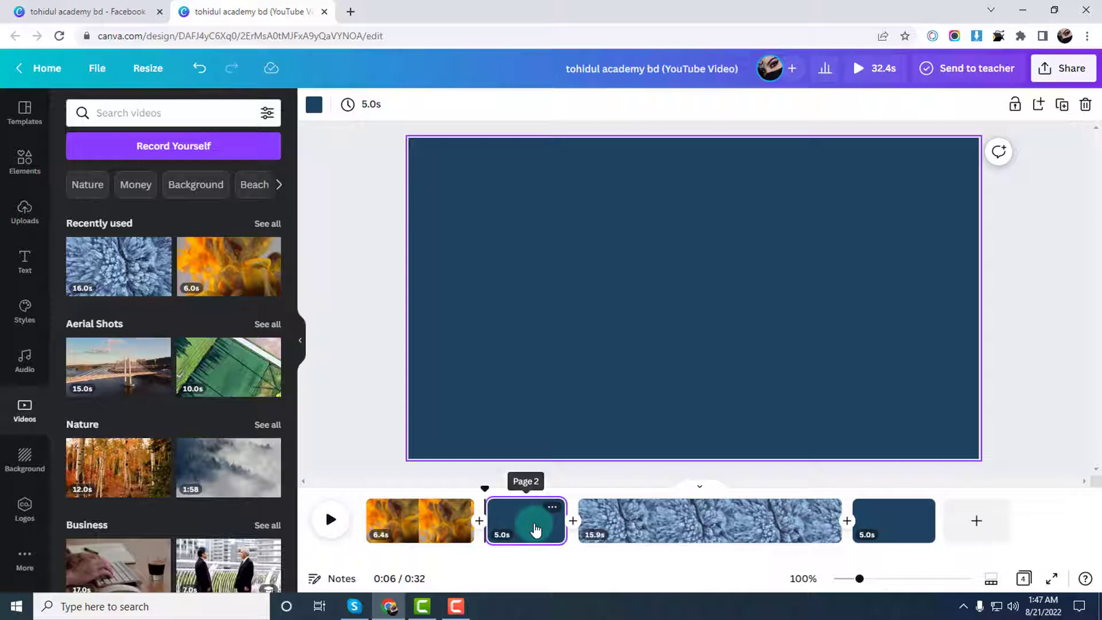
{"action": "key", "text": "ctrl+z"}
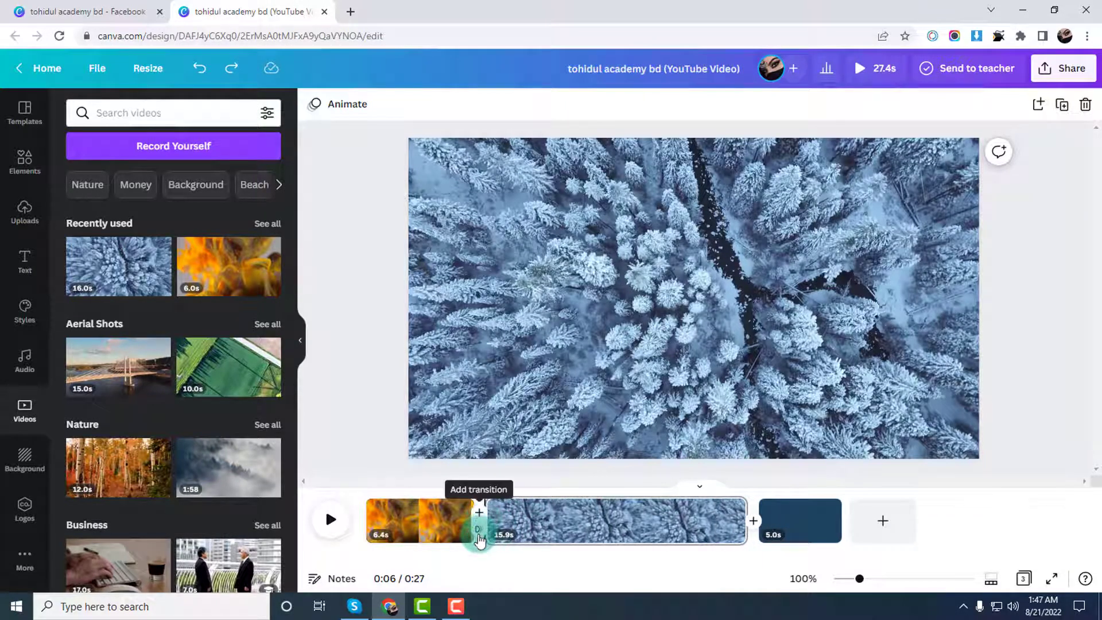
- Add a Dissolve transition between the orange smoke and snowy forest pages with a duration of 1.2 seconds
{"action": "left_click", "coordinate": [478, 534]}
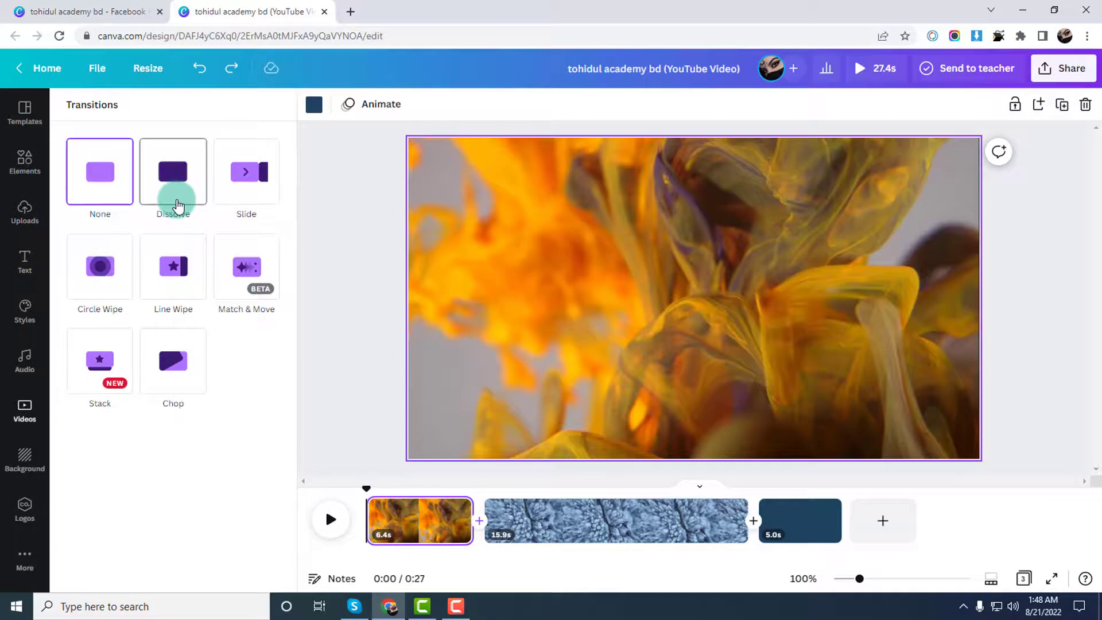
{"action": "left_click", "coordinate": [178, 205]}
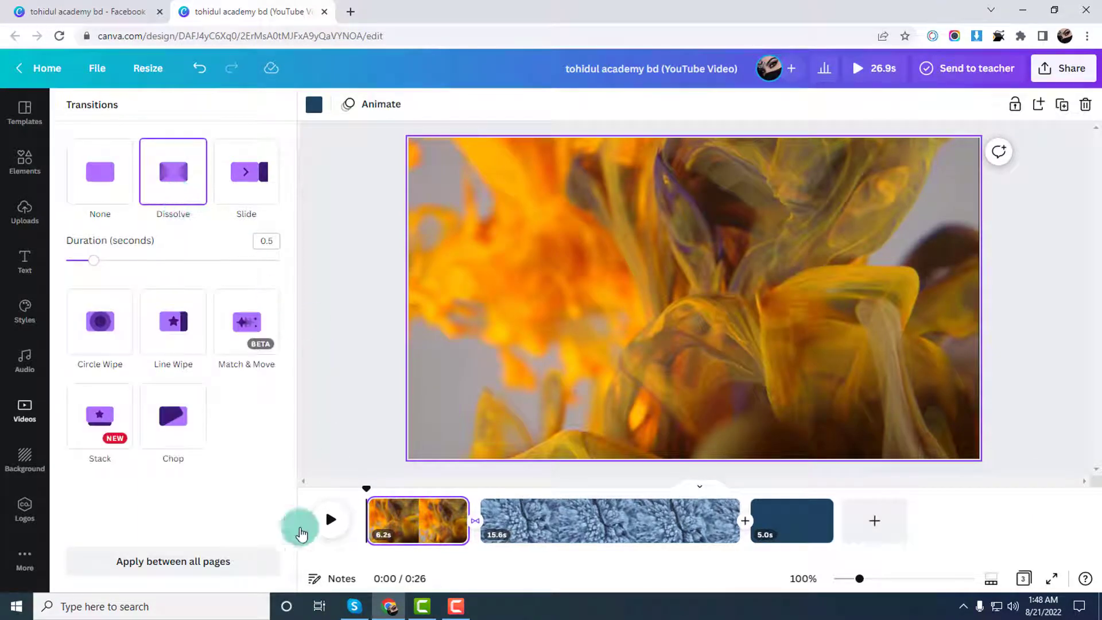
{"action": "left_click_drag", "start_coordinate": [95, 264], "coordinate": [140, 261]}
{"action": "left_click", "coordinate": [359, 322]}
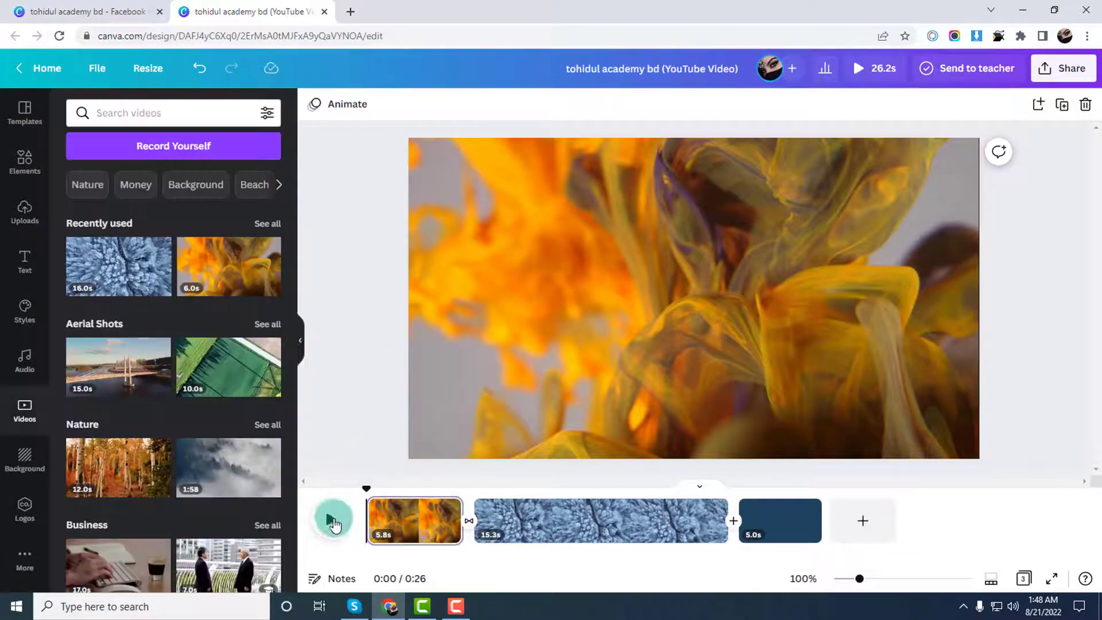
- Preview the Dissolve transition between the first two pages and return the playhead to the start
{"action": "left_click", "coordinate": [332, 523]}
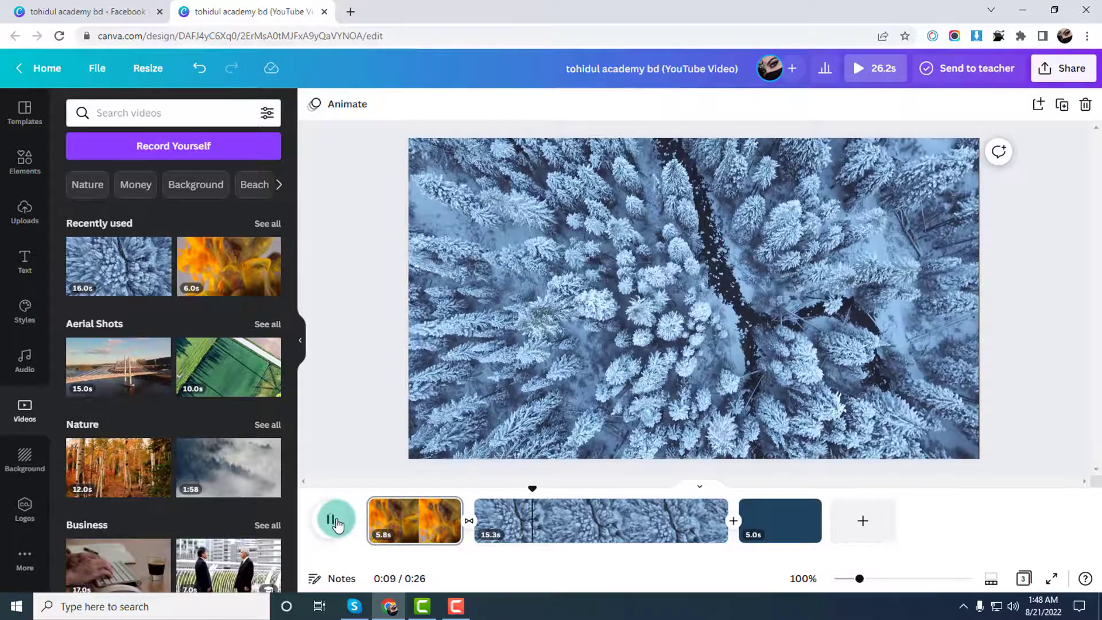
{"action": "left_click", "coordinate": [519, 510]}
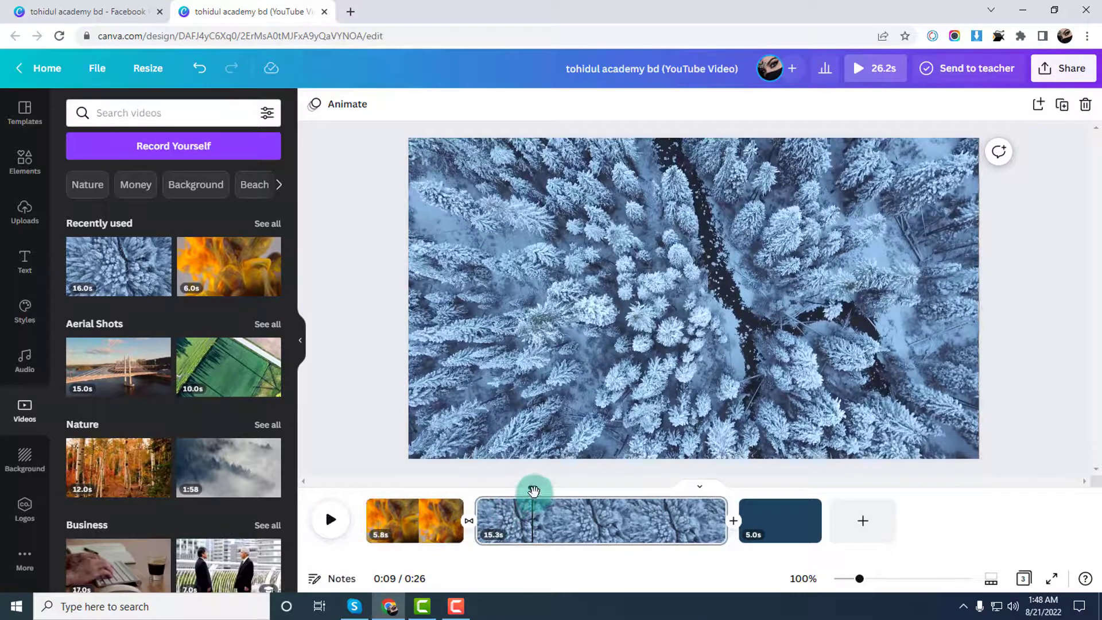
{"action": "left_click_drag", "start_coordinate": [533, 491], "coordinate": [374, 501]}
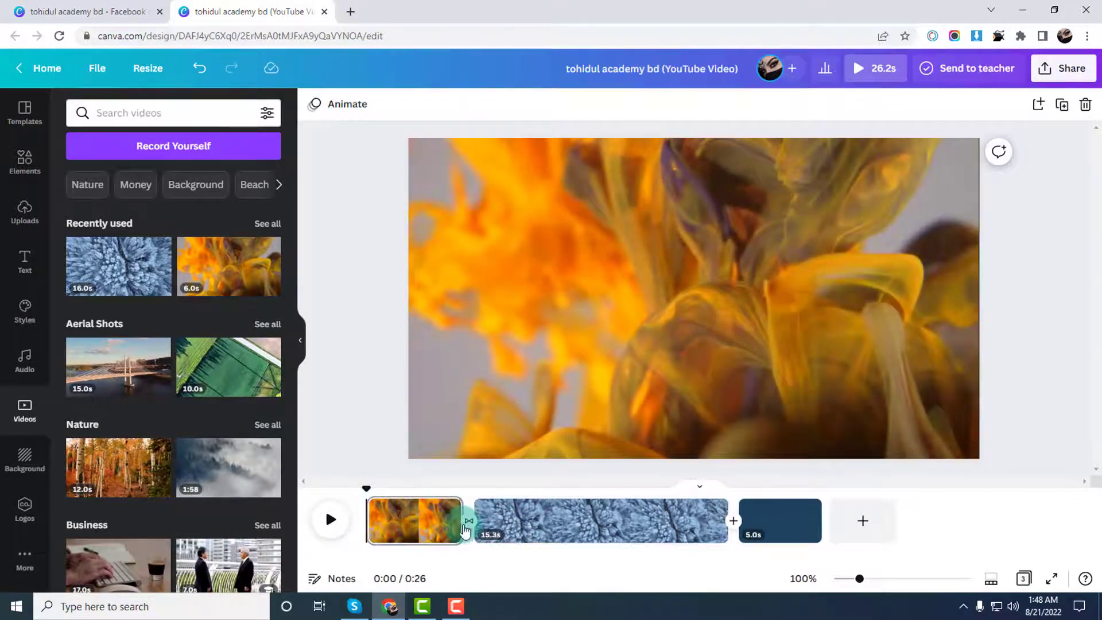
- Change the transition between the first two pages to Circle Wipe and preview it from the start
{"action": "left_click", "coordinate": [469, 533]}
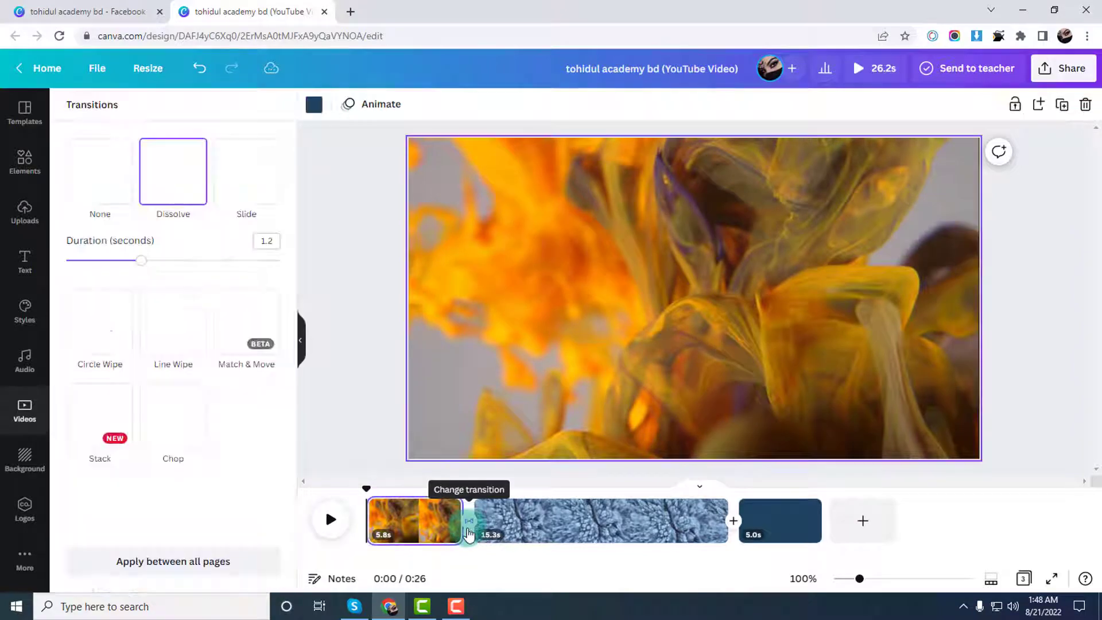
{"action": "left_click", "coordinate": [100, 333]}
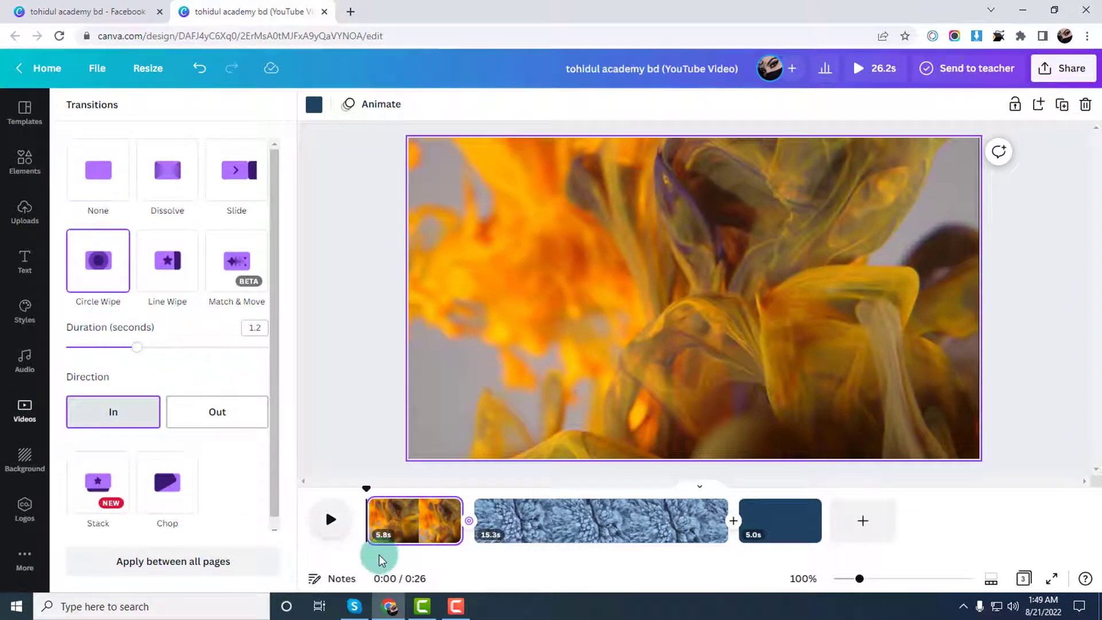
{"action": "left_click", "coordinate": [350, 521]}
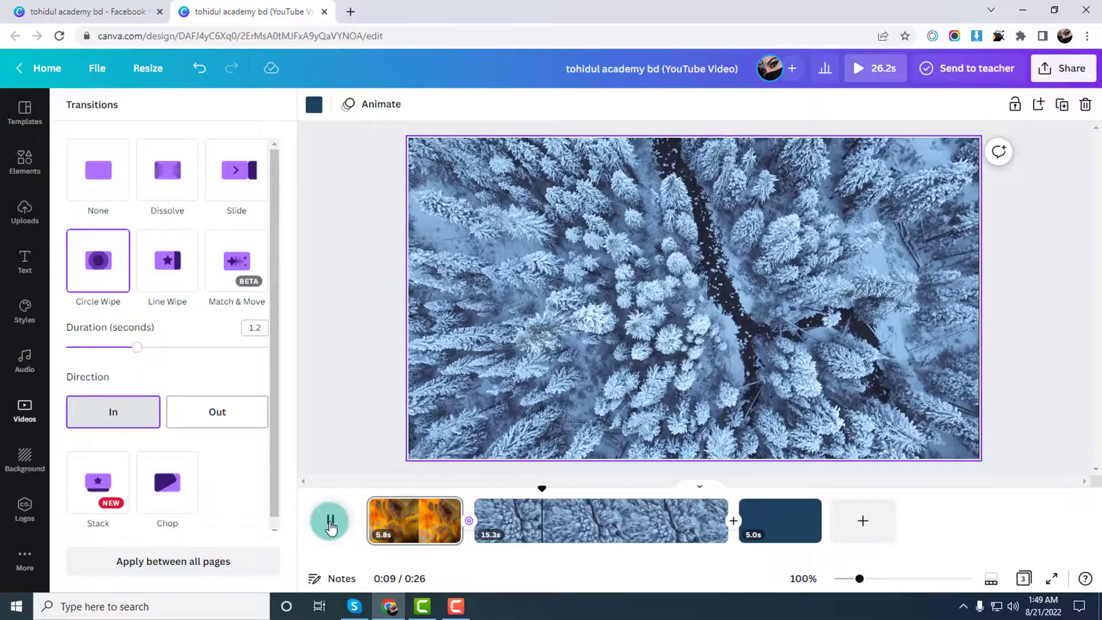
- Stop the preview, return the playhead to the start, and examine the transition options between the orange smoke and snowy forest pages
{"action": "left_click", "coordinate": [366, 526]}
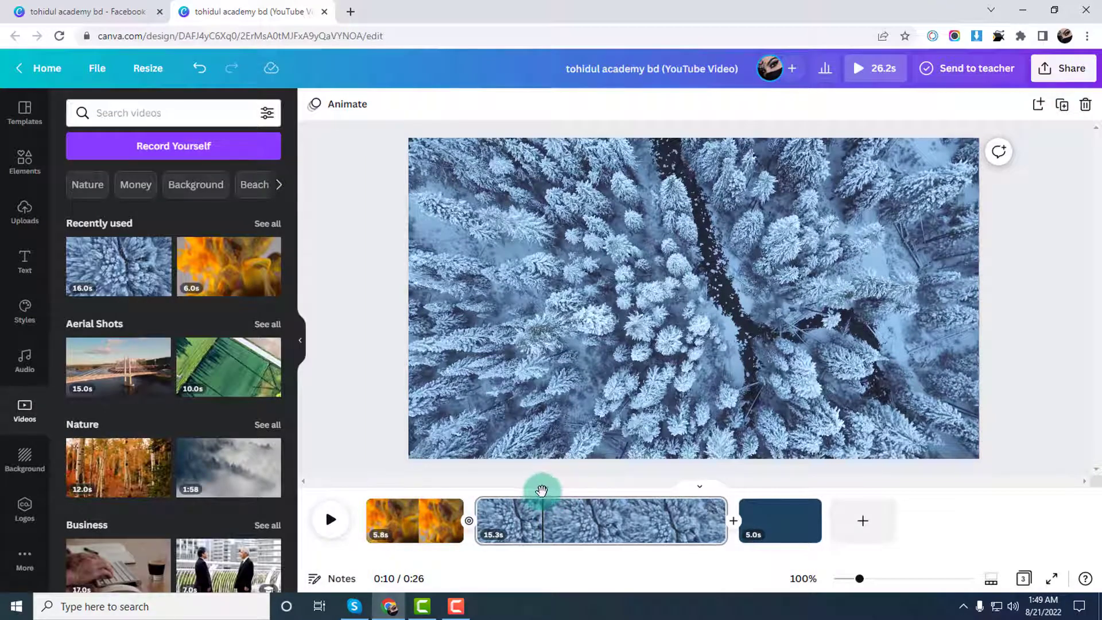
{"action": "left_click_drag", "start_coordinate": [540, 493], "coordinate": [368, 489]}
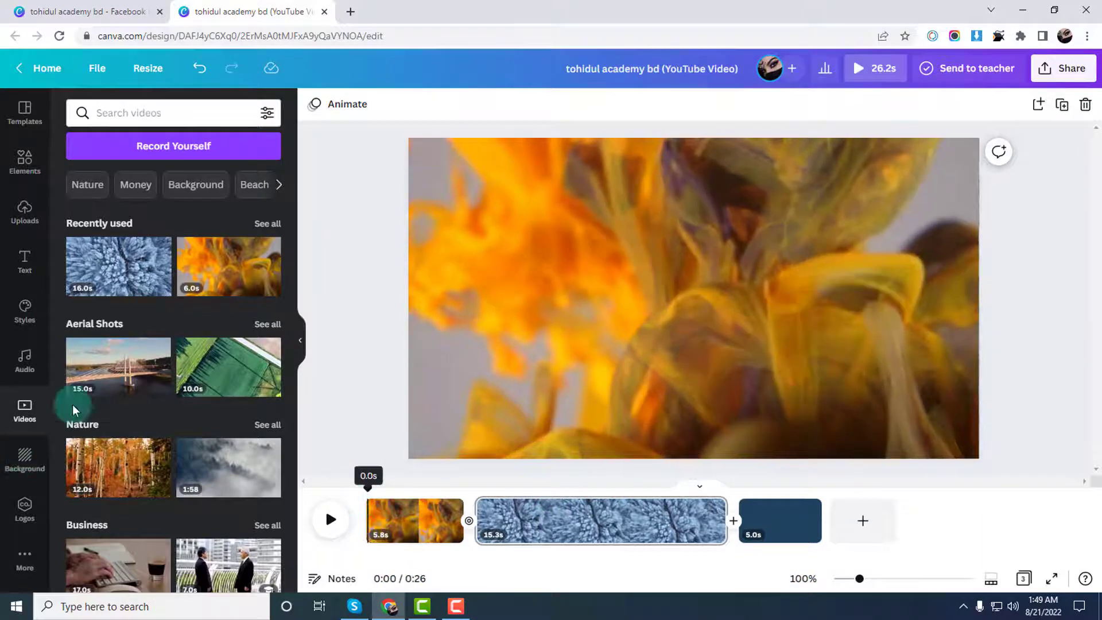
{"action": "left_click_drag", "start_coordinate": [461, 529], "coordinate": [466, 533]}
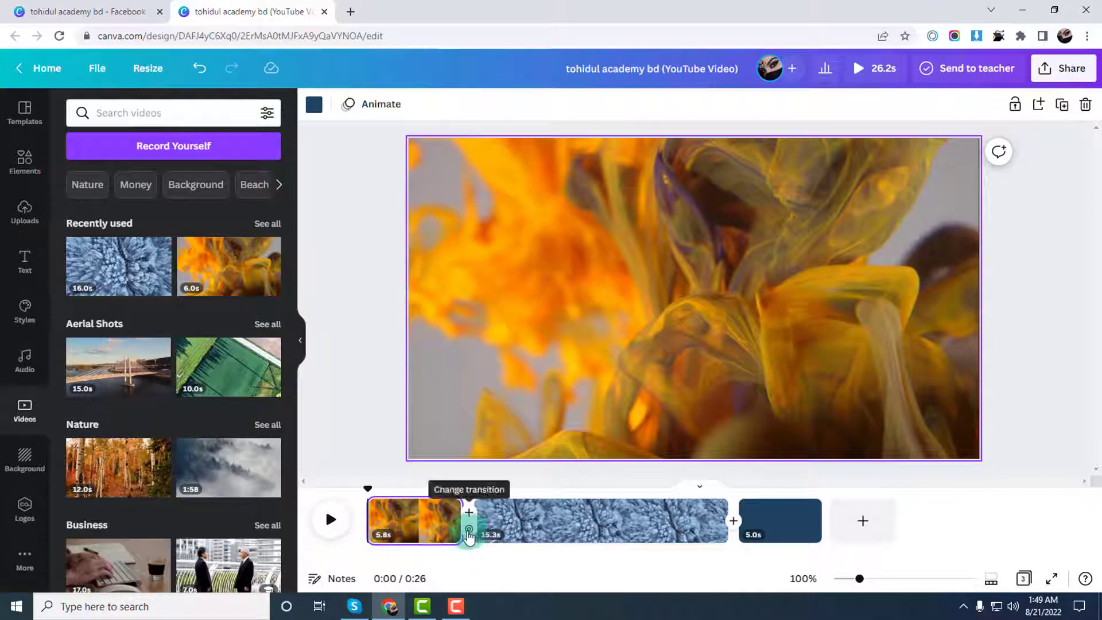
{"action": "left_click", "coordinate": [468, 534]}
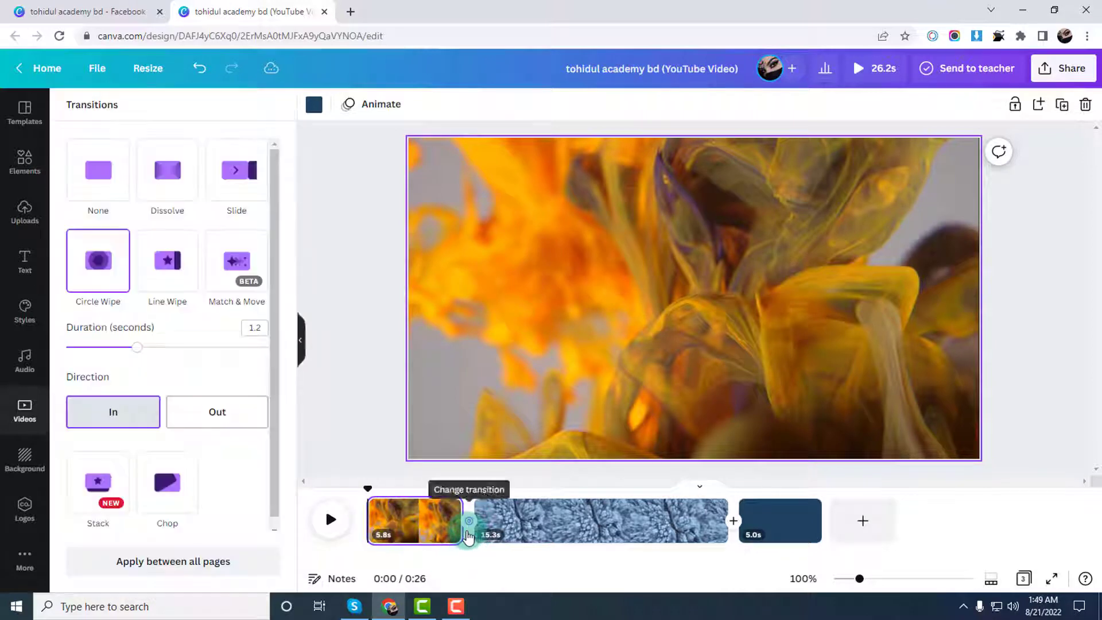
{"action": "left_click", "coordinate": [181, 270]}
{"action": "left_click", "coordinate": [230, 270]}
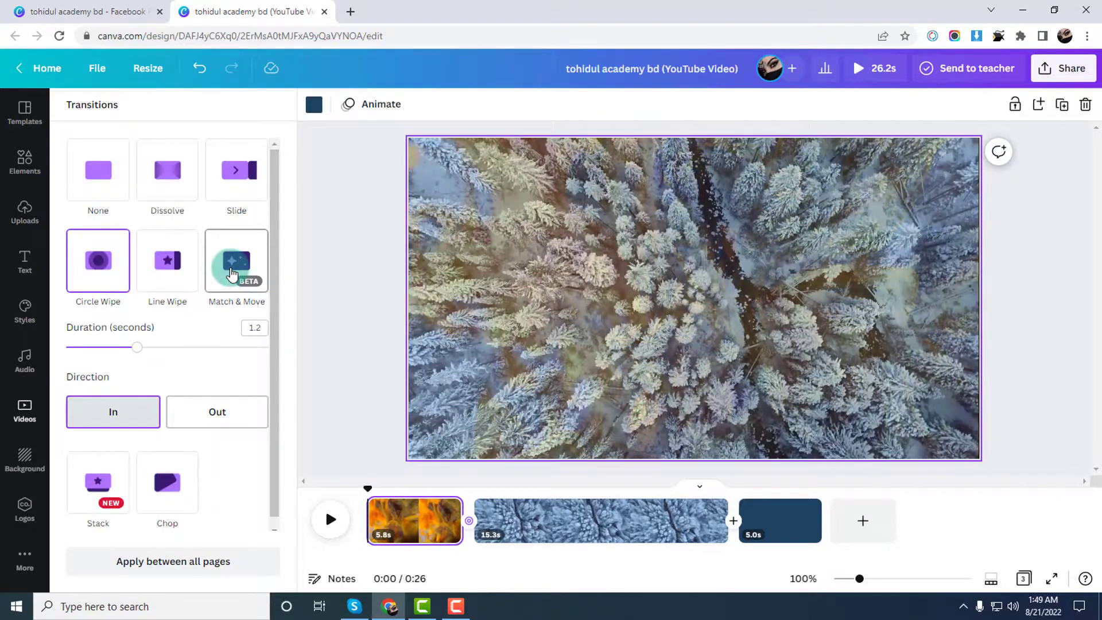
{"action": "left_click", "coordinate": [204, 325]}
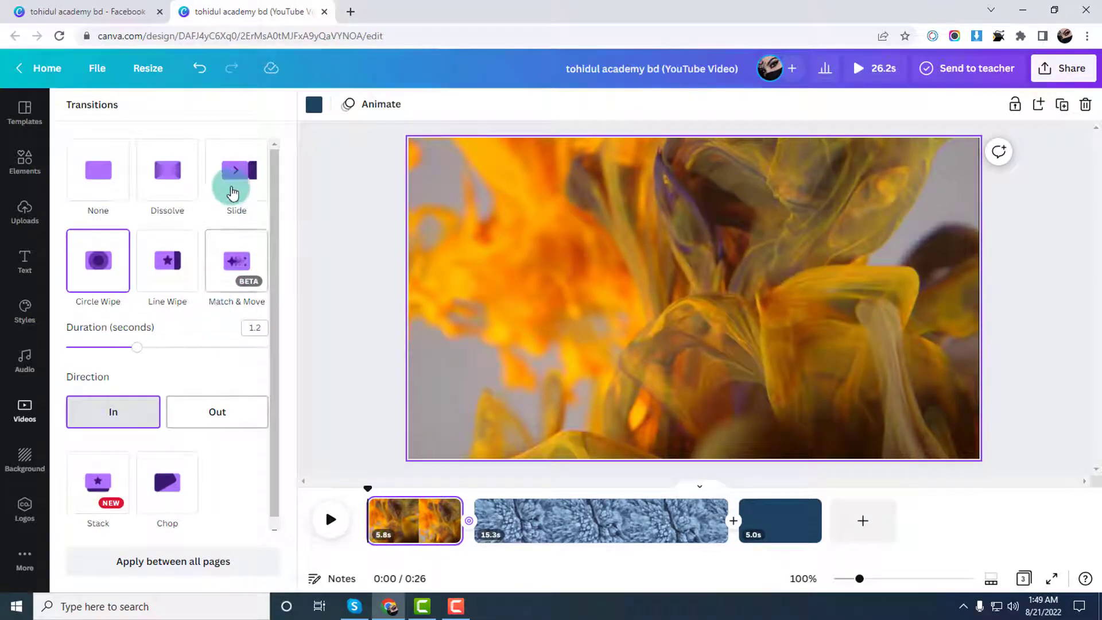
{"action": "left_click", "coordinate": [134, 199]}
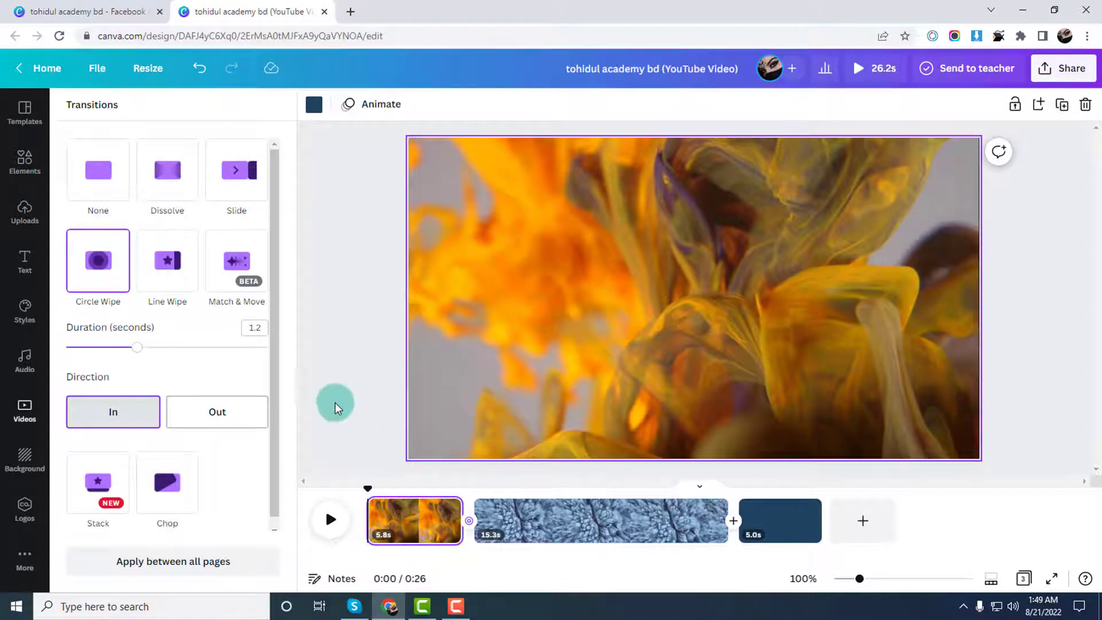
{"action": "left_click", "coordinate": [340, 365]}
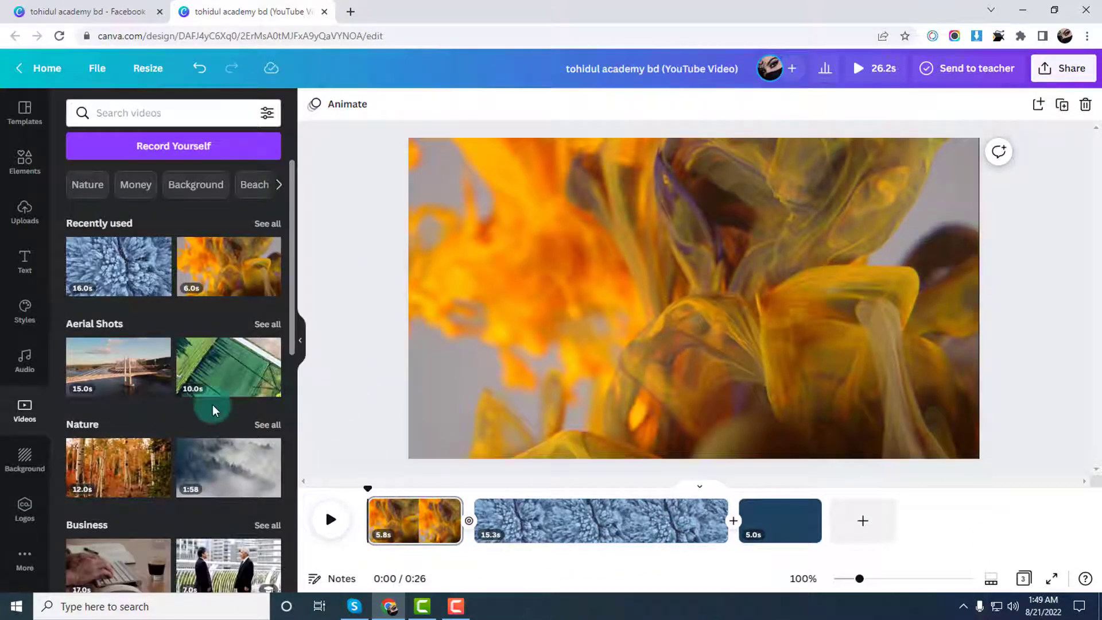
{"action": "left_click", "coordinate": [559, 382]}
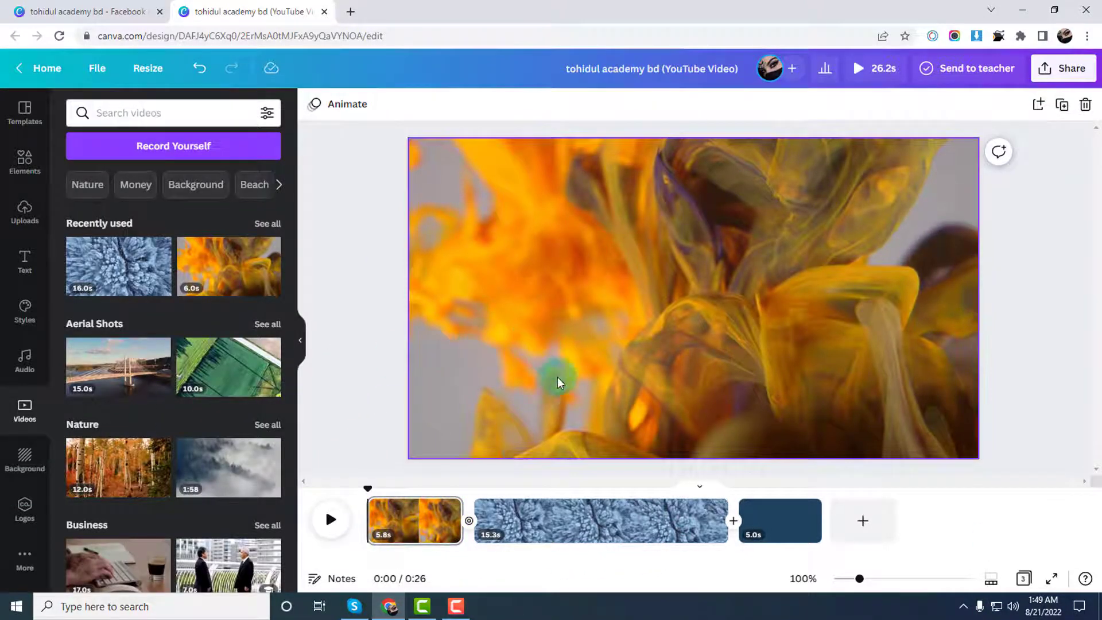
- Add a Slide transition between the snowy forest page and the blank blue page
{"action": "left_click", "coordinate": [734, 539]}
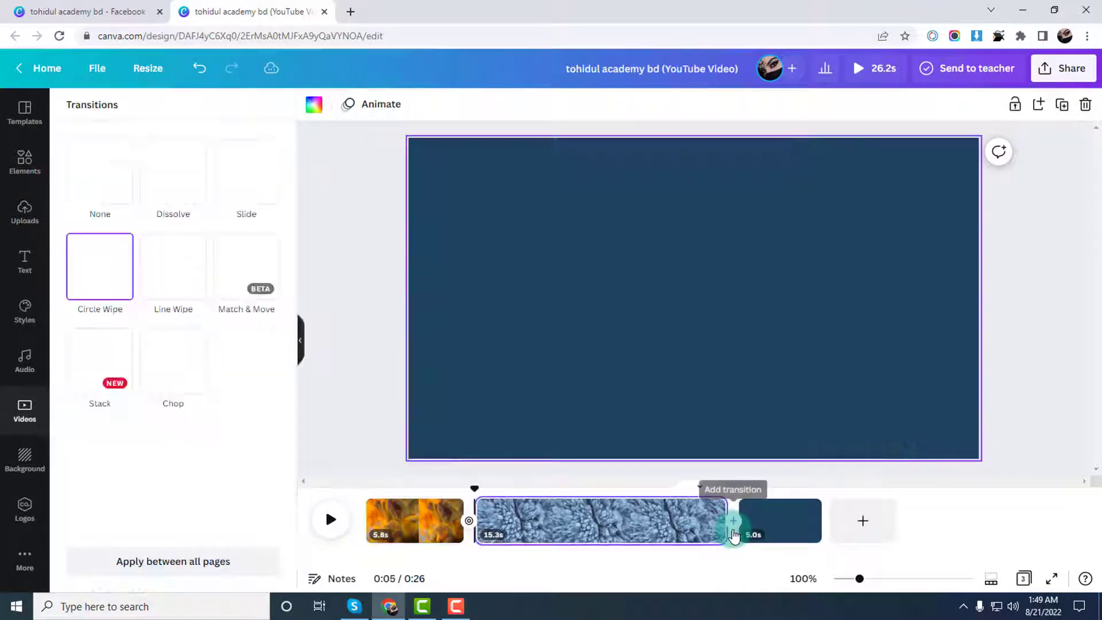
{"action": "left_click", "coordinate": [181, 202]}
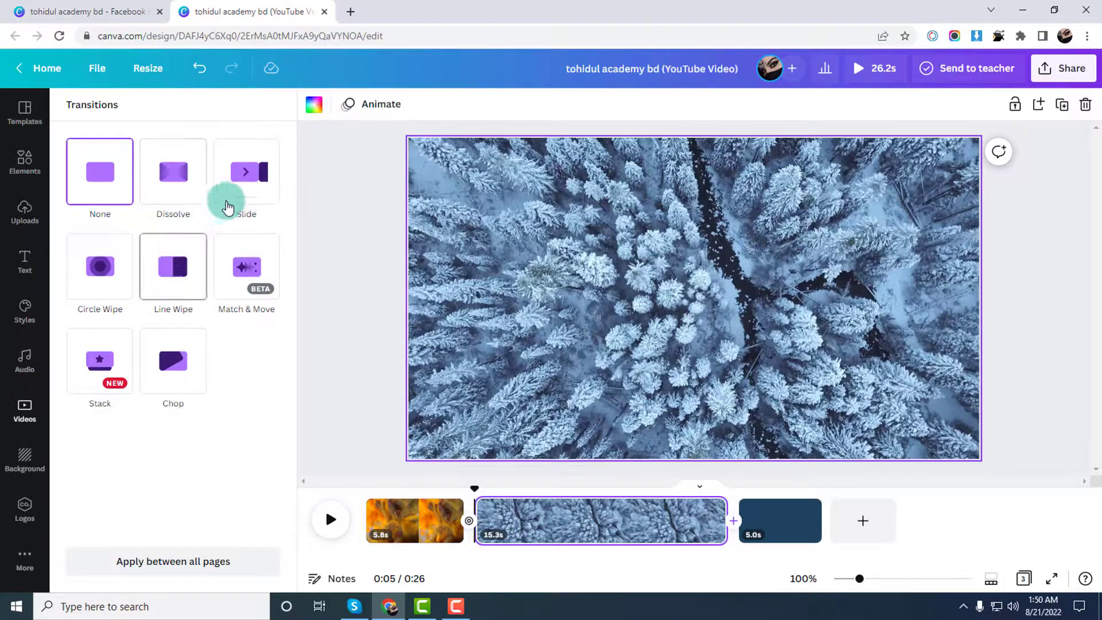
{"action": "left_click", "coordinate": [246, 185]}
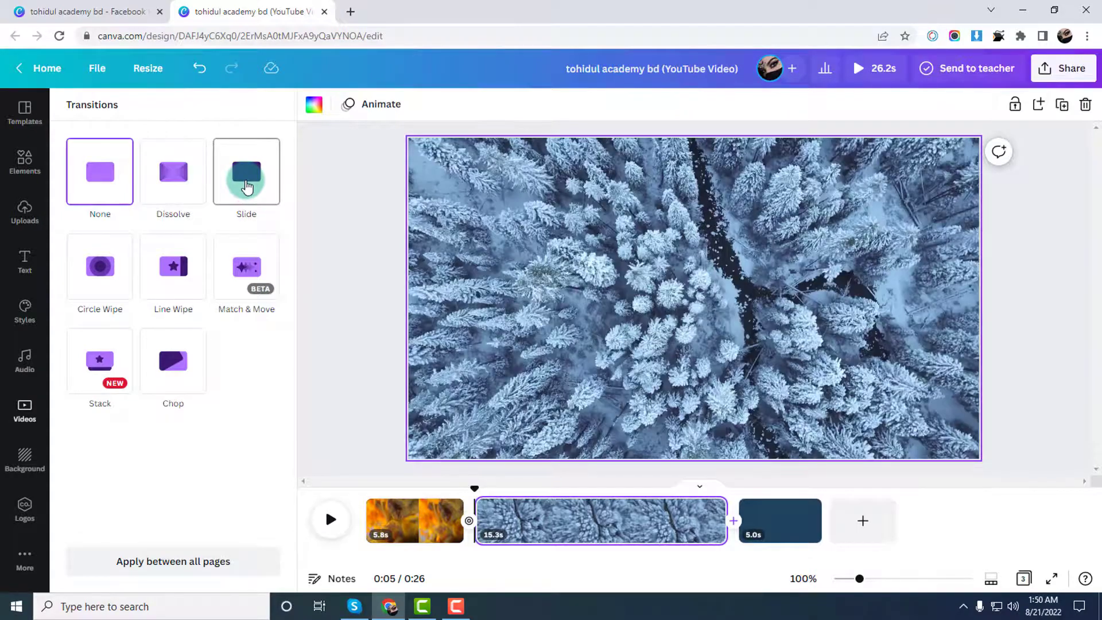
{"action": "left_click", "coordinate": [348, 316]}
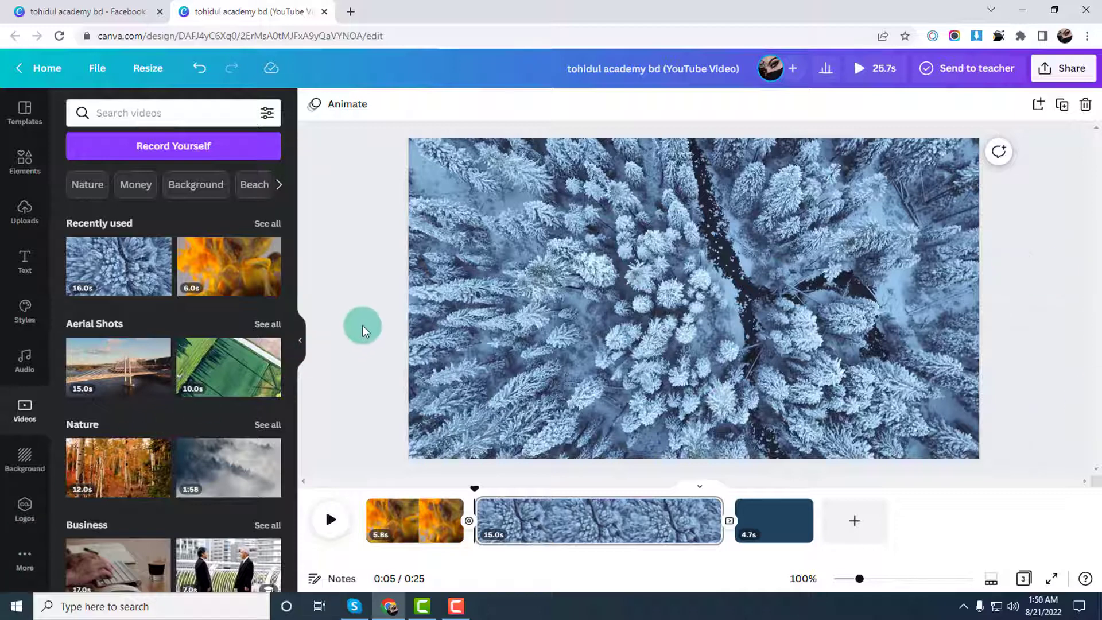
{"action": "left_click", "coordinate": [513, 309]}
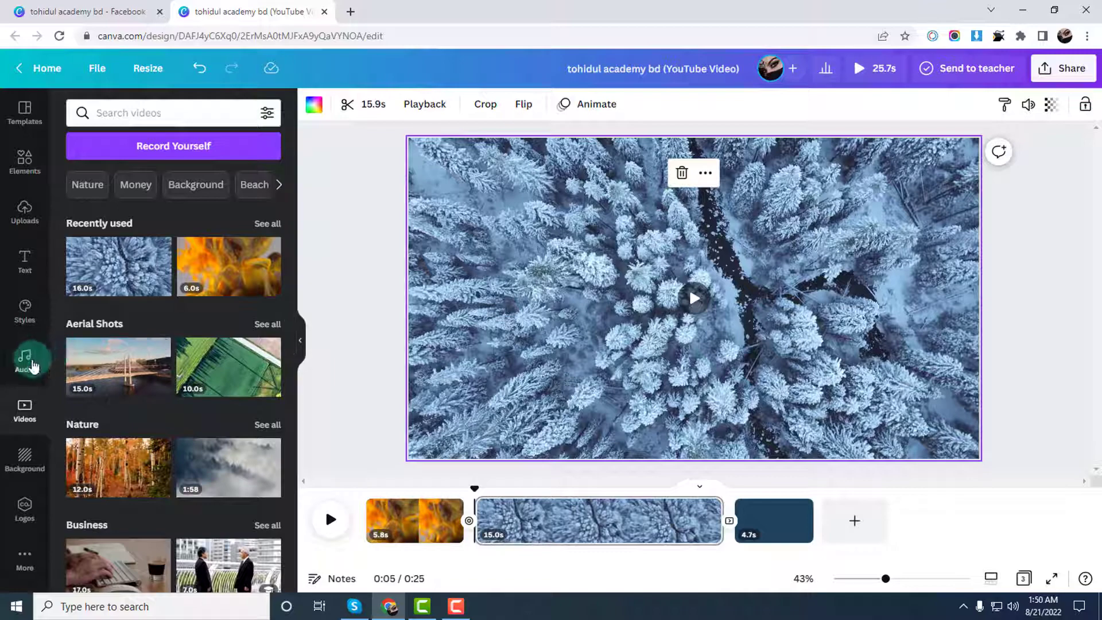
- Add the Happy Whistling Ukulele track from the audio library's recently used tracks to the timeline
{"action": "left_click", "coordinate": [26, 361]}
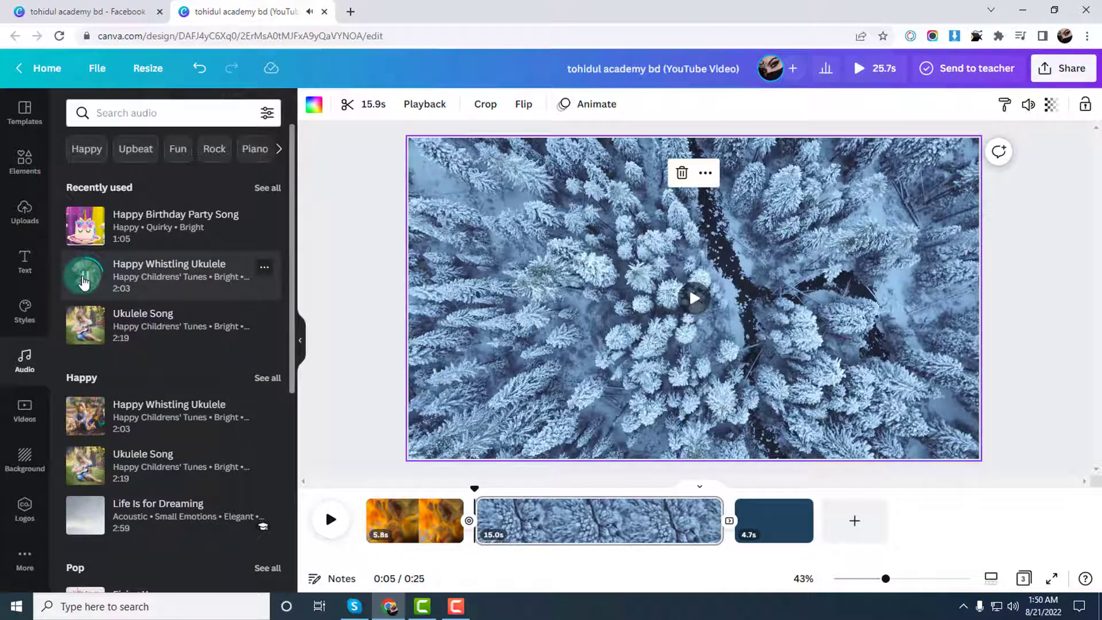
{"action": "left_click", "coordinate": [156, 267]}
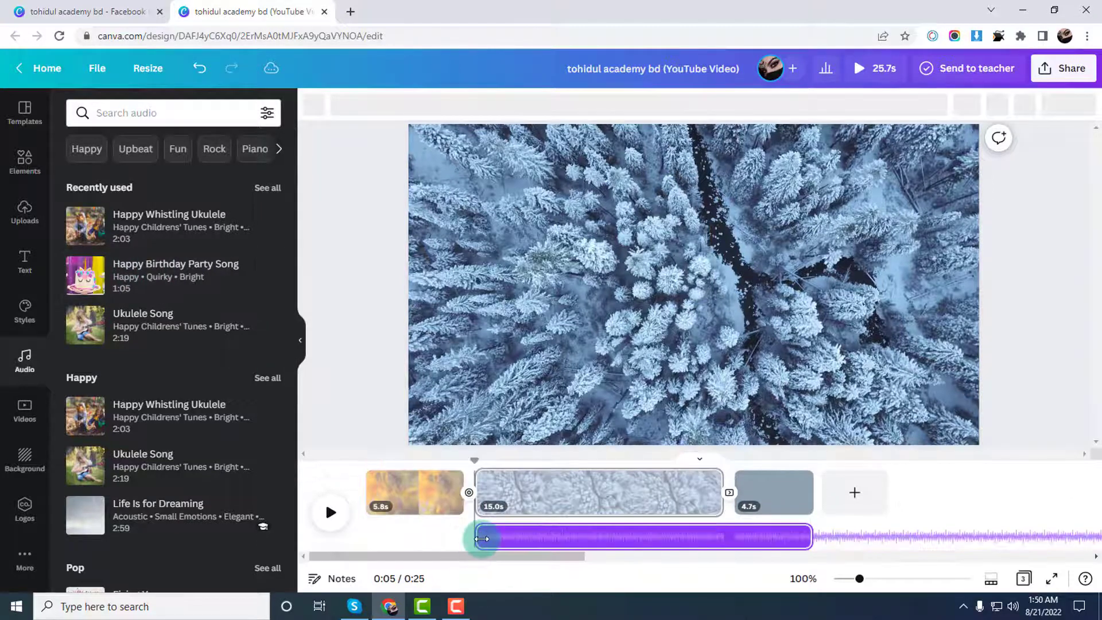
{"action": "mouse_move", "coordinate": [478, 536]}
{"action": "left_mouse_down"}
{"action": "mouse_move", "coordinate": [372, 539]}
{"action": "mouse_move", "coordinate": [488, 537]}
{"action": "left_mouse_up"}
{"action": "left_click", "coordinate": [810, 542]}
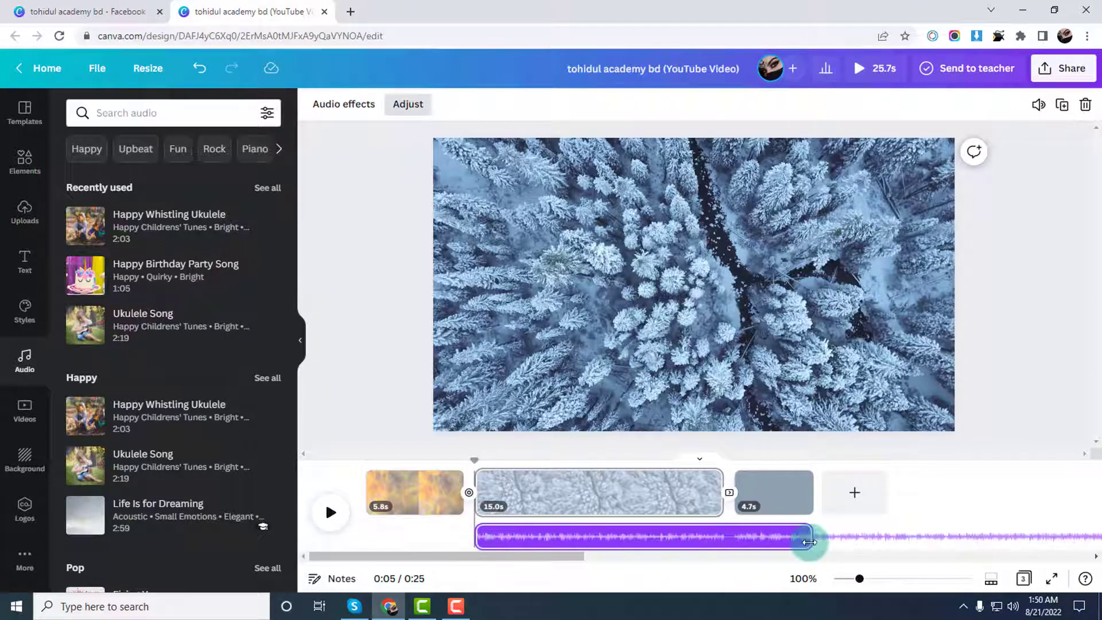
- Move the audio track to the beginning of the orange smoke page so it spans all three pages
{"action": "left_click", "coordinate": [704, 537]}
{"action": "left_click", "coordinate": [755, 543]}
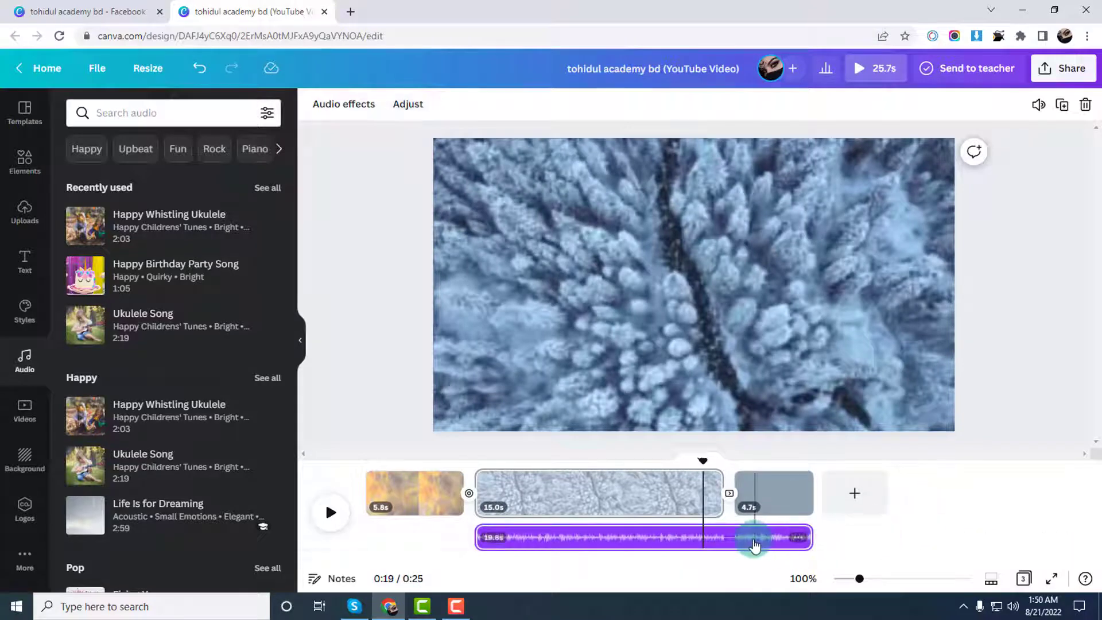
{"action": "left_click_drag", "start_coordinate": [755, 542], "coordinate": [645, 551]}
{"action": "left_click", "coordinate": [916, 493]}
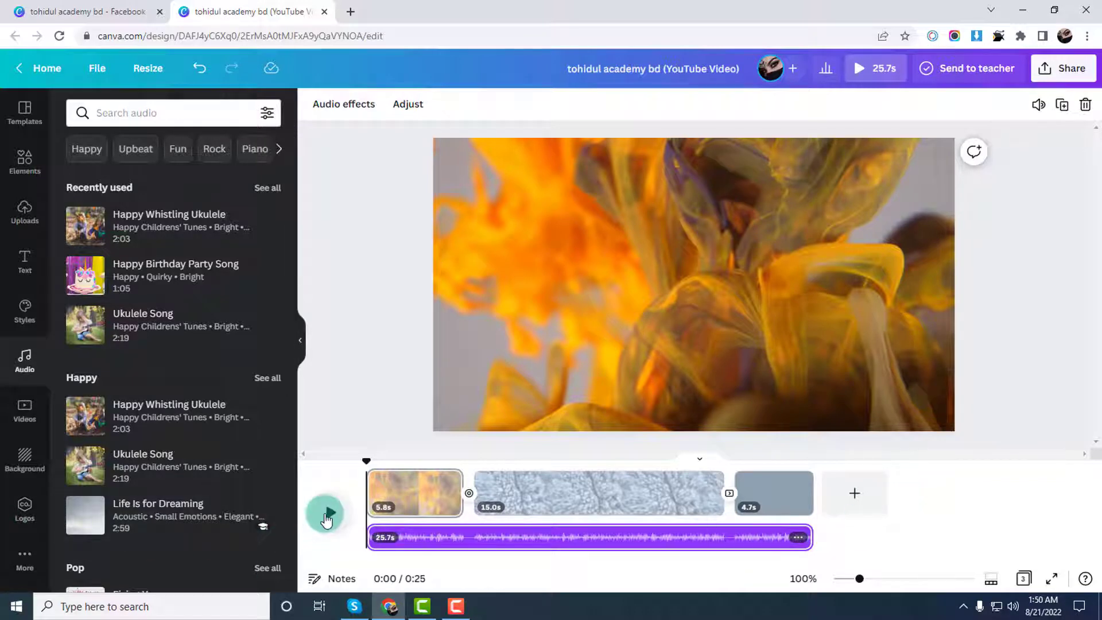
{"action": "left_click", "coordinate": [391, 341]}
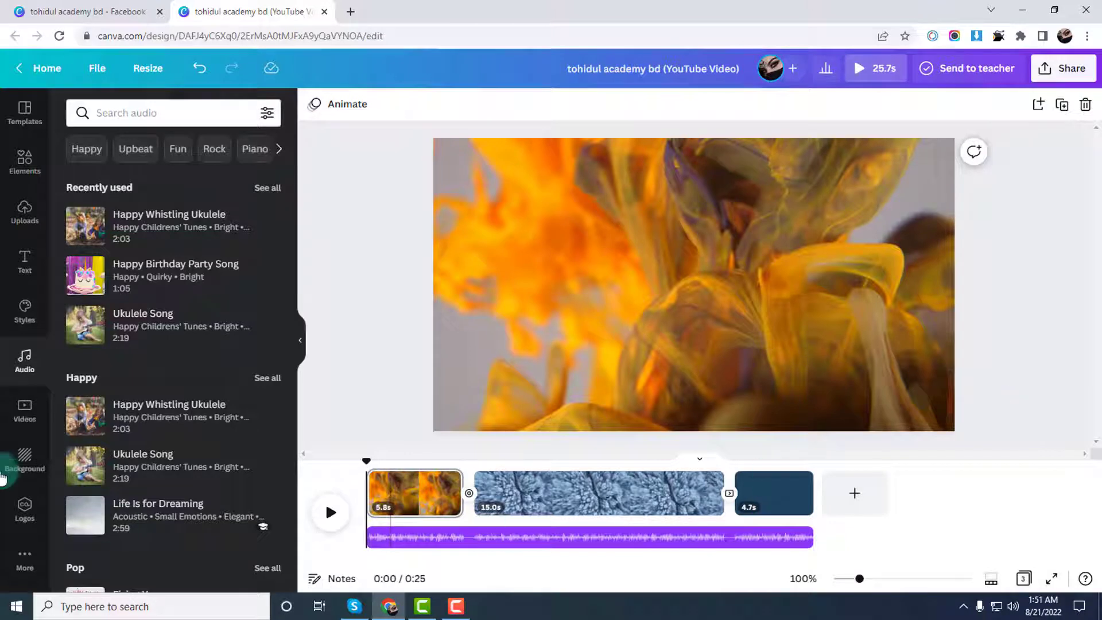
- Preview the video with its transitions and music from the start, and pause on the blank blue page
{"action": "mouse_move", "coordinate": [206, 347]}
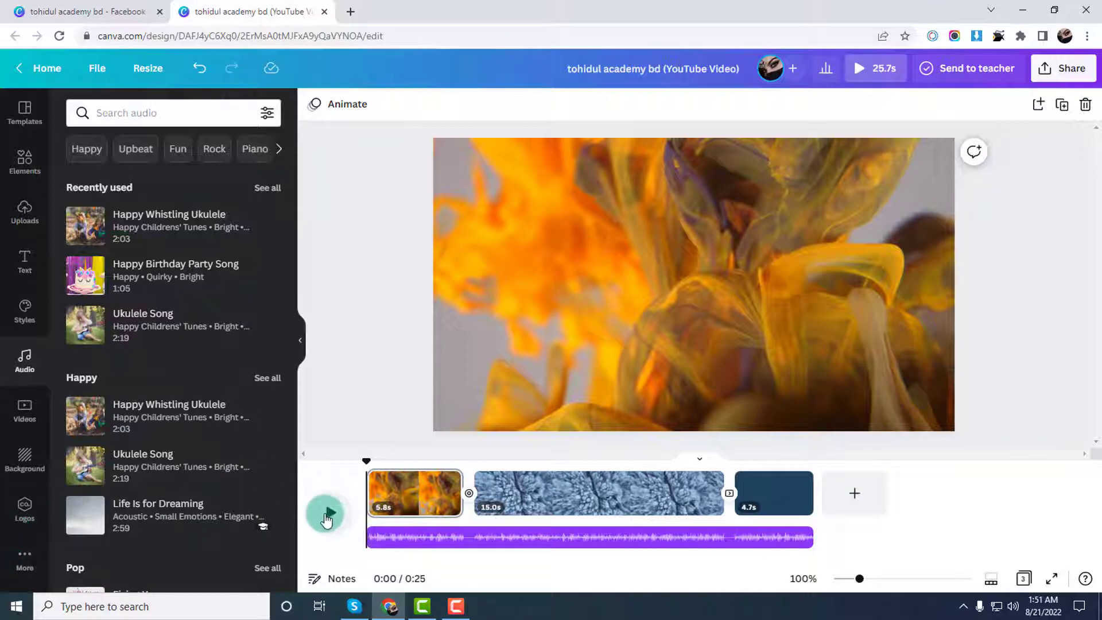
{"action": "left_click", "coordinate": [336, 528]}
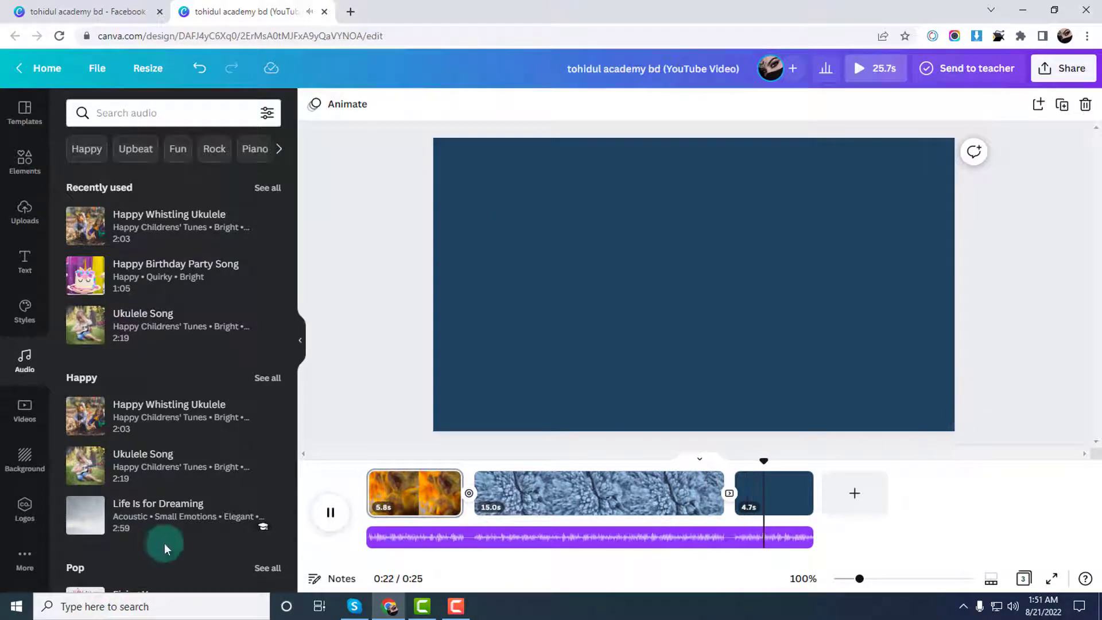
{"action": "left_click", "coordinate": [330, 512]}
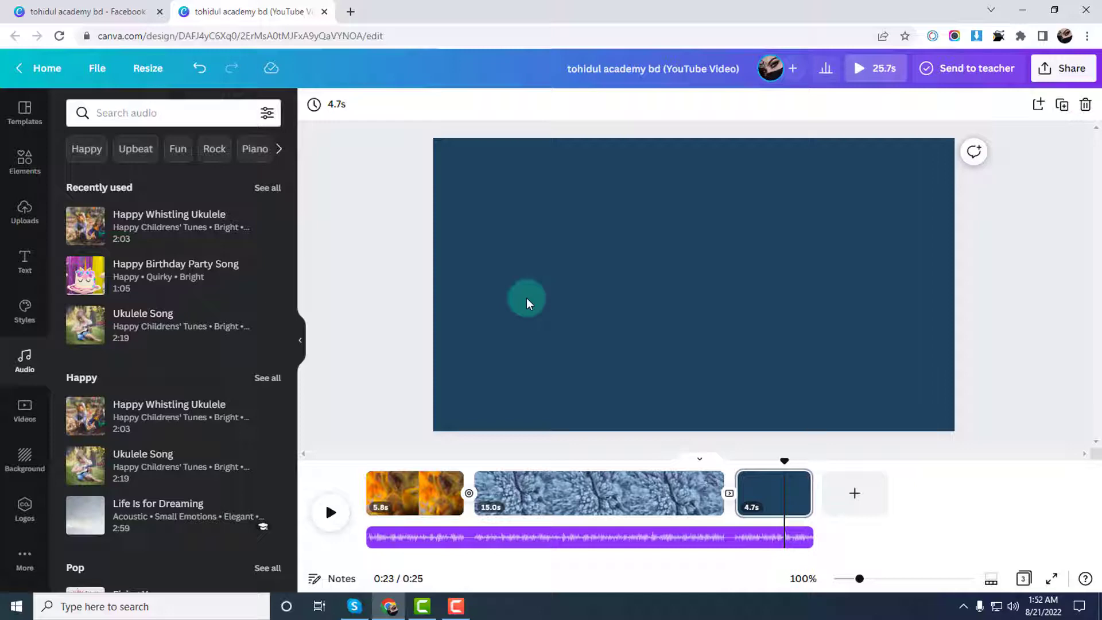
- Browse the uploaded images, and open and cancel the file upload dialog
{"action": "left_click", "coordinate": [23, 214]}
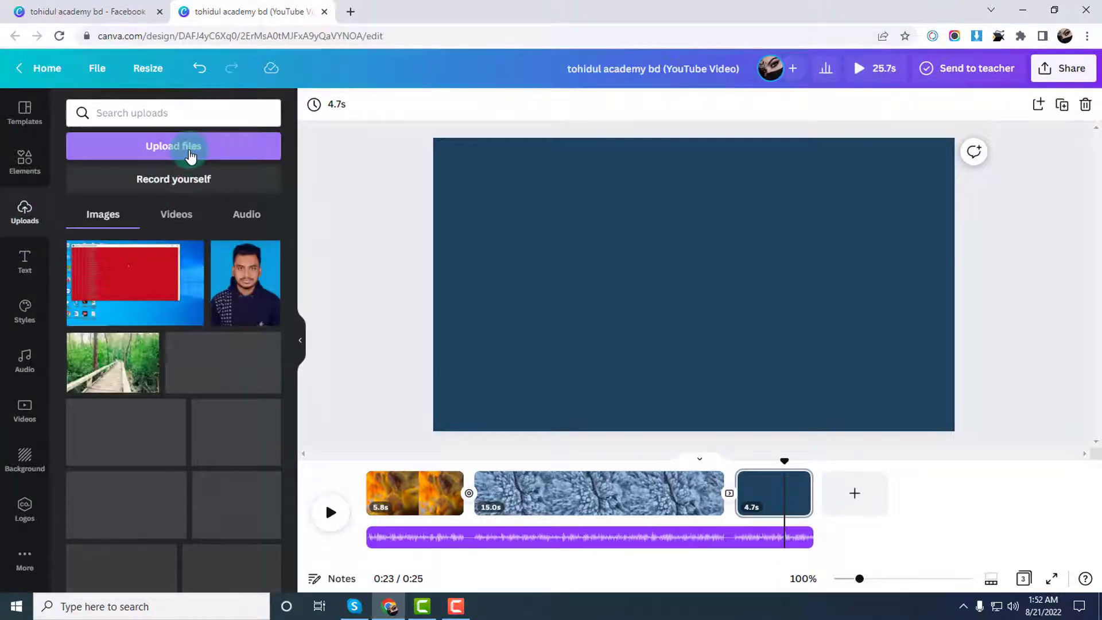
{"action": "scroll", "coordinate": [178, 325], "scroll_direction": "down", "scroll_amount": 5}
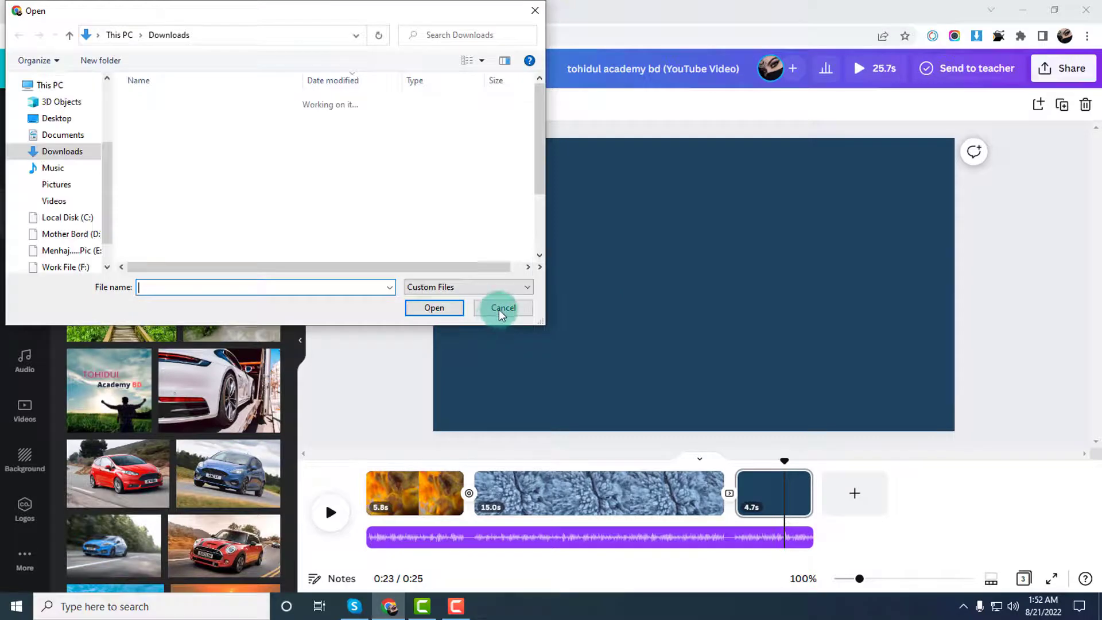
{"action": "left_click", "coordinate": [528, 307]}
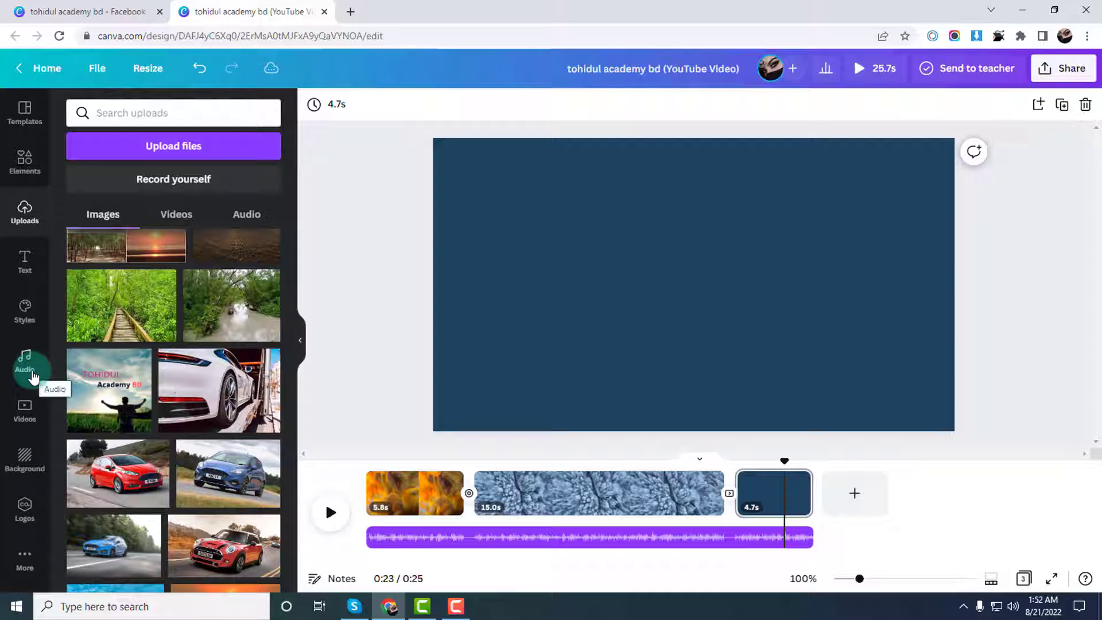
{"action": "left_click", "coordinate": [667, 312]}
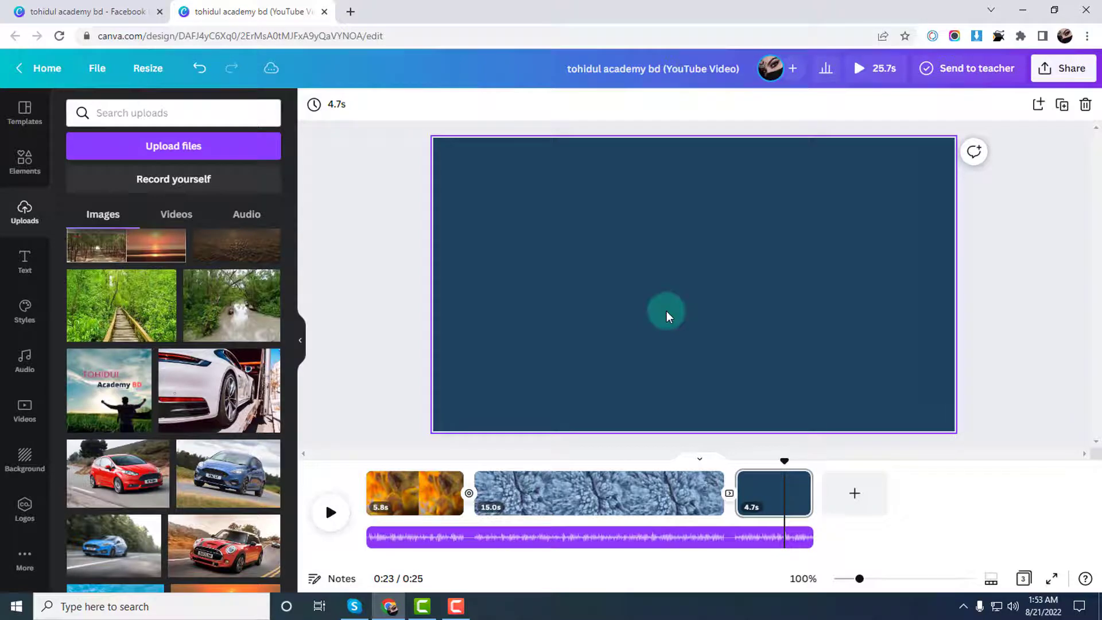
{"action": "left_click", "coordinate": [587, 484]}
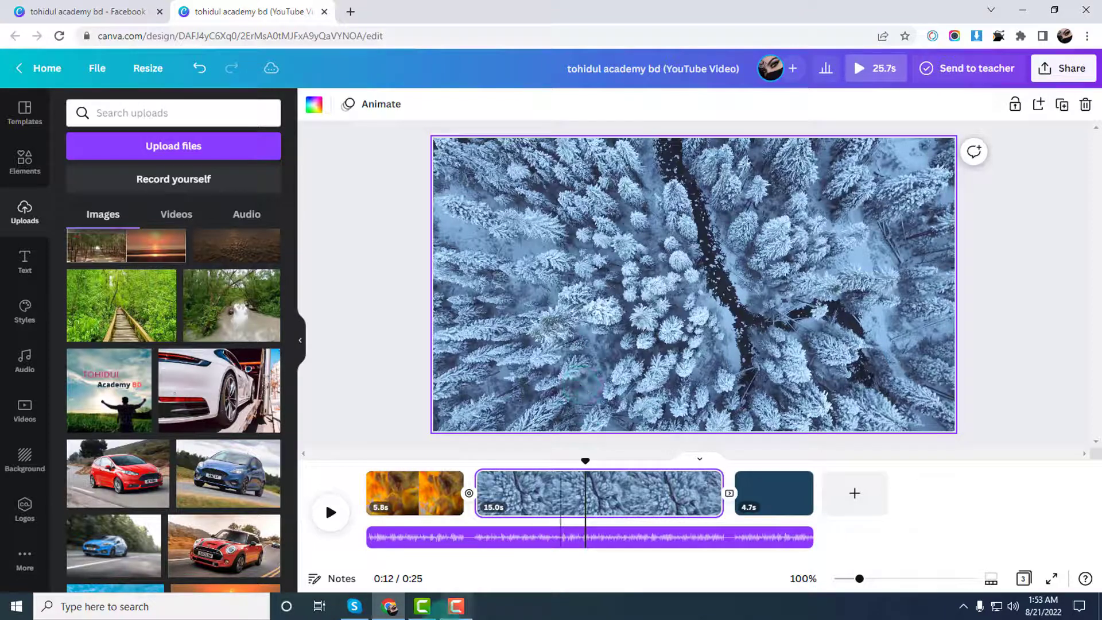
{"action": "left_click", "coordinate": [455, 610]}
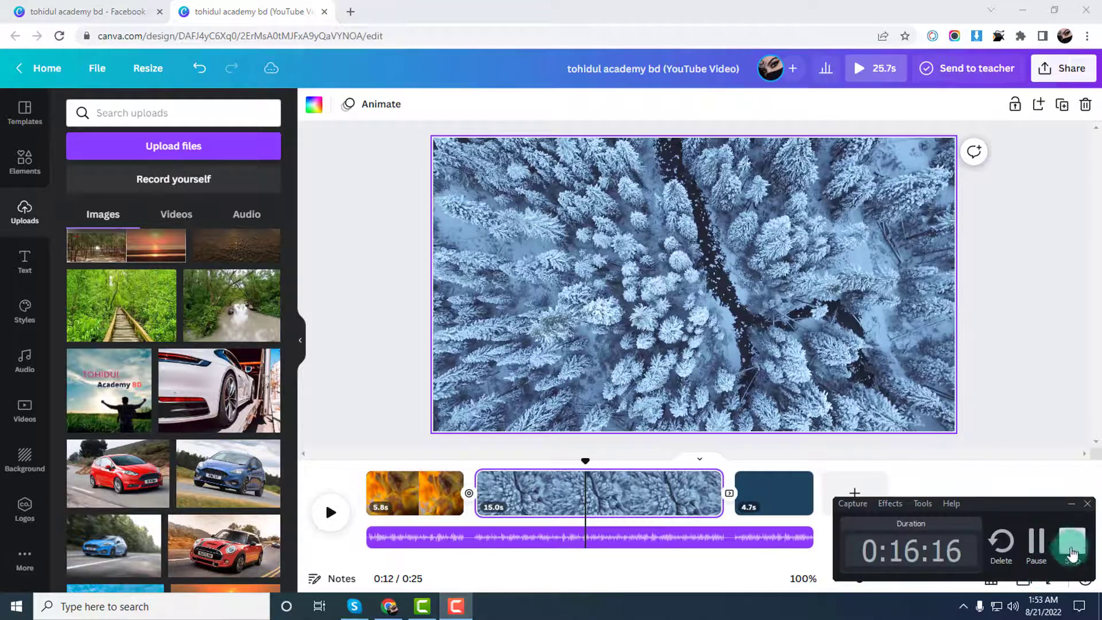
{"action": "left_click", "coordinate": [1073, 542]}
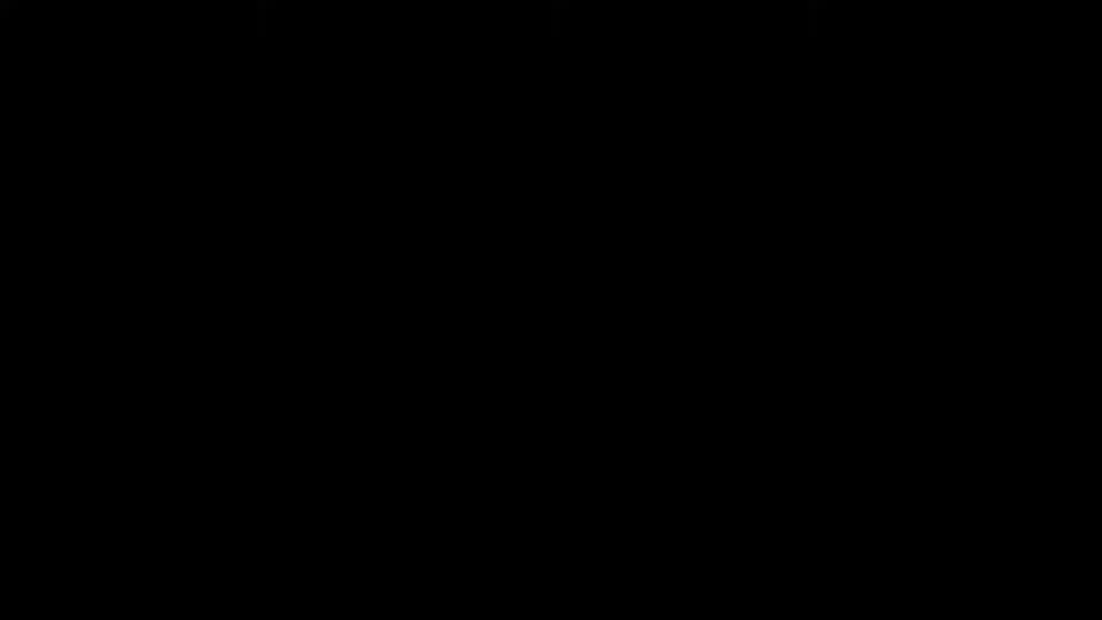